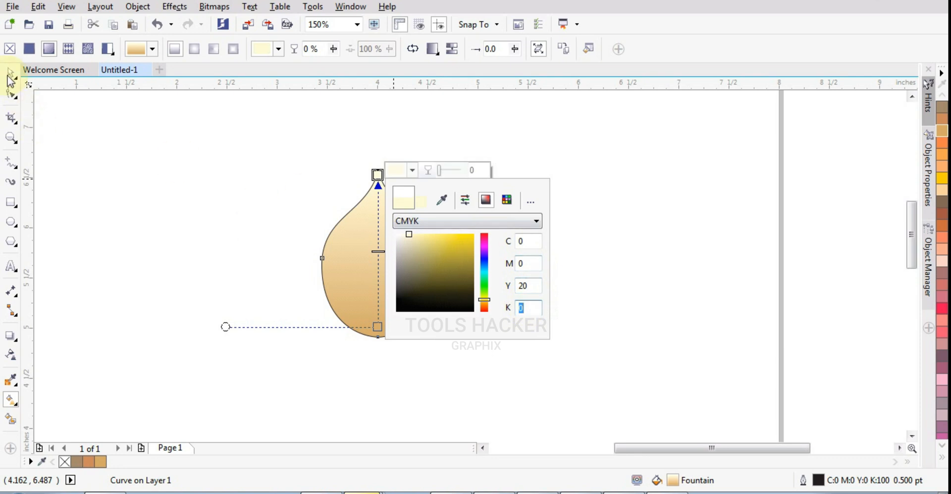
Finish the petal's fountain fill colour and remove the petal's outline
left_click(379, 252)
key("space")
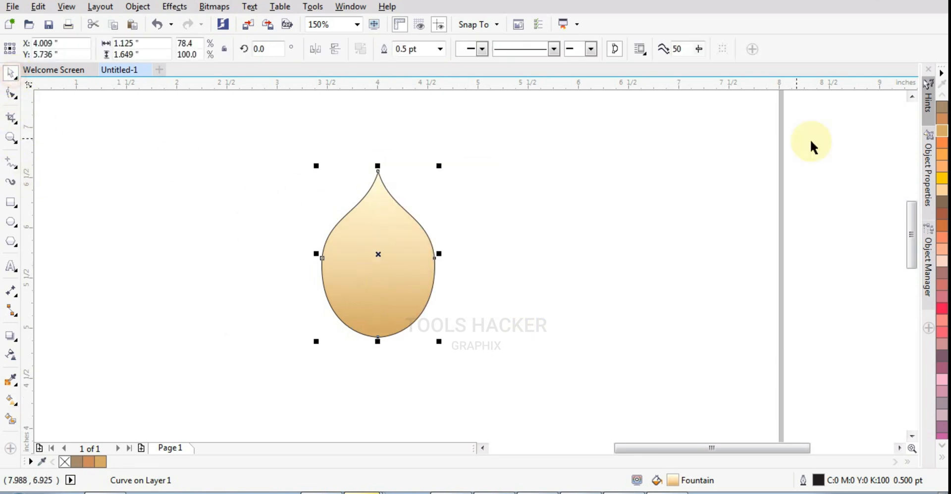
left_click(942, 457)
right_click(895, 96)
left_click(700, 253)
scroll(480, 287, "down", 1)
left_click(463, 295)
left_click_drag(444, 283, 435, 284)
scroll(454, 268, "up", 2)
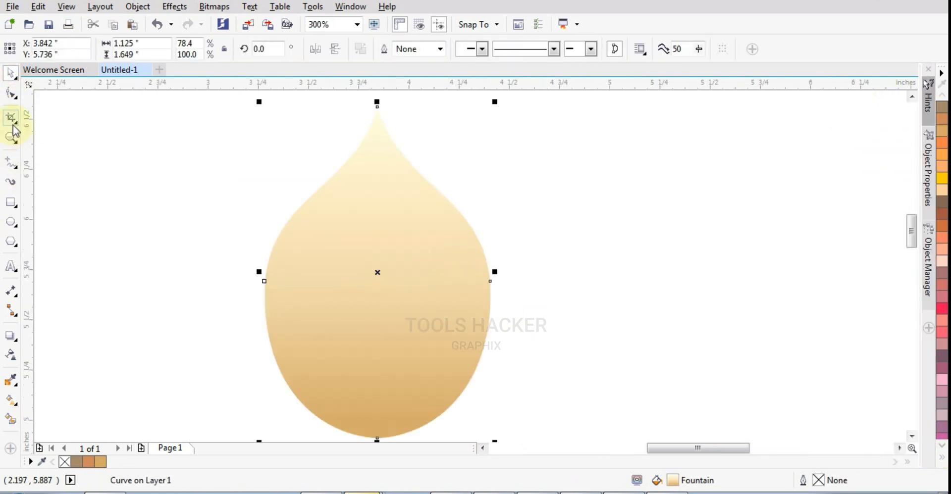
Select the petal's side nodes and move them slightly down to make its base rounder
left_click(11, 93)
left_click_drag(192, 226, 504, 310)
left_click_drag(490, 281, 490, 300)
scroll(299, 299, "down", 1)
left_click(11, 74)
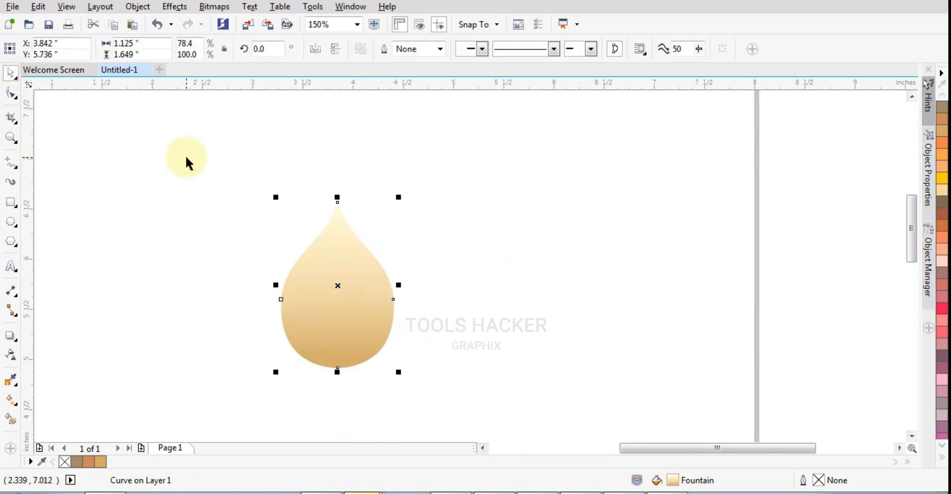
Set the petal's rotation centre below its base and add a copy rotated 180 degrees around it
scroll(227, 202, "down", 1)
left_click_drag(283, 351, 284, 336)
left_click_drag(371, 158, 320, 394)
key("ctrl+z")
left_click_drag(373, 160, 355, 319)
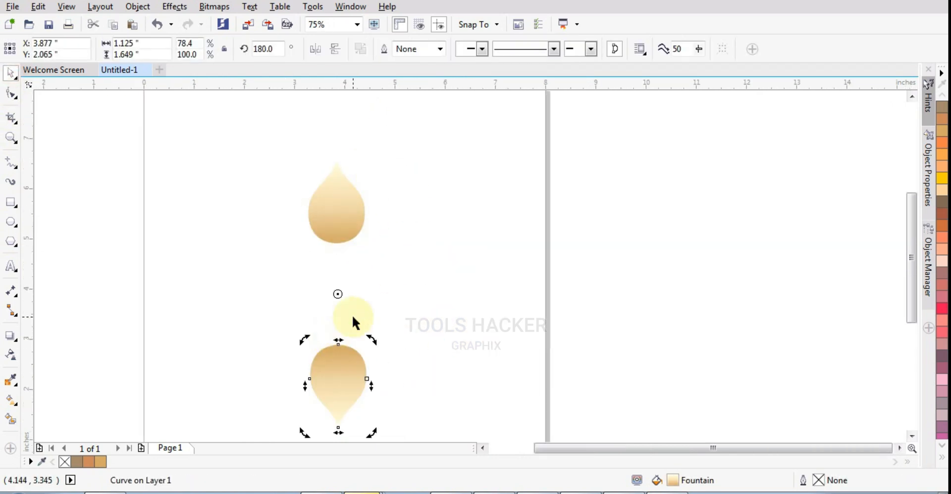
Centre the two petals on one vertical axis and add copies of both rotated 90 degrees
left_click(332, 218, "shift")
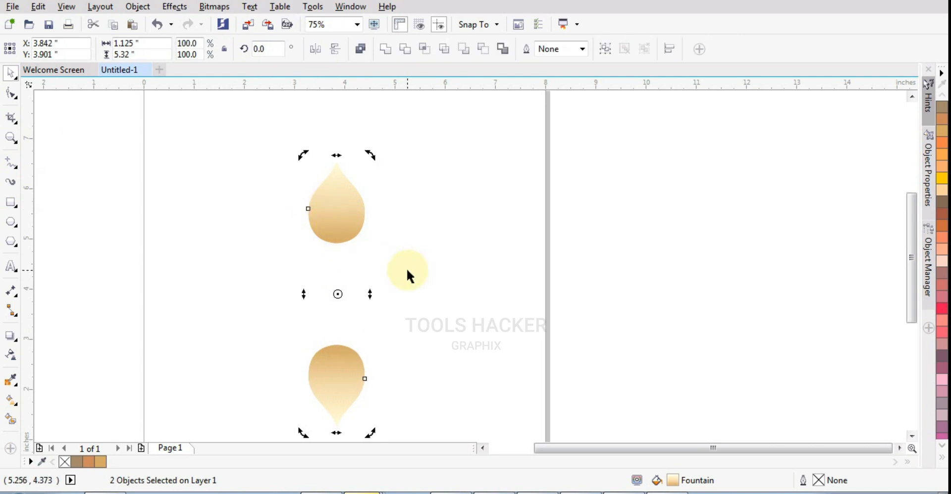
left_click(335, 360)
left_click(342, 201)
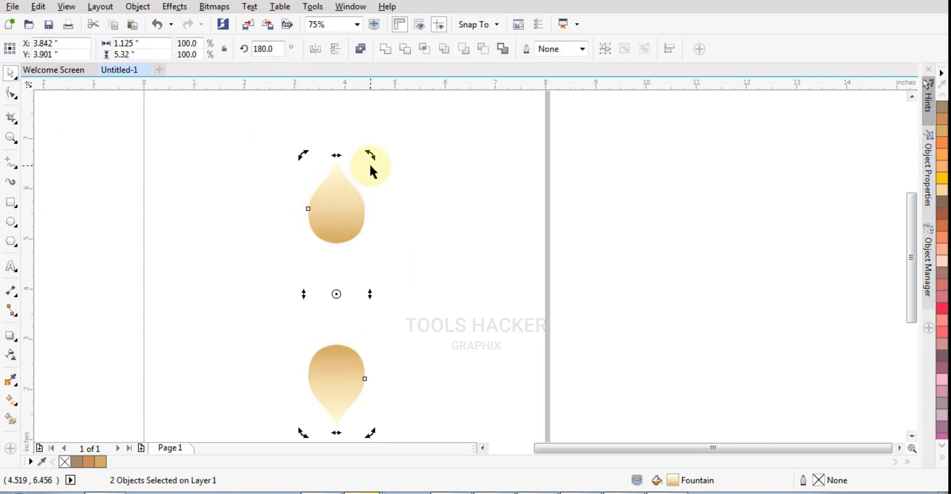
left_click_drag(372, 158, 454, 318)
left_click_drag(518, 123, 163, 424)
left_click(332, 229)
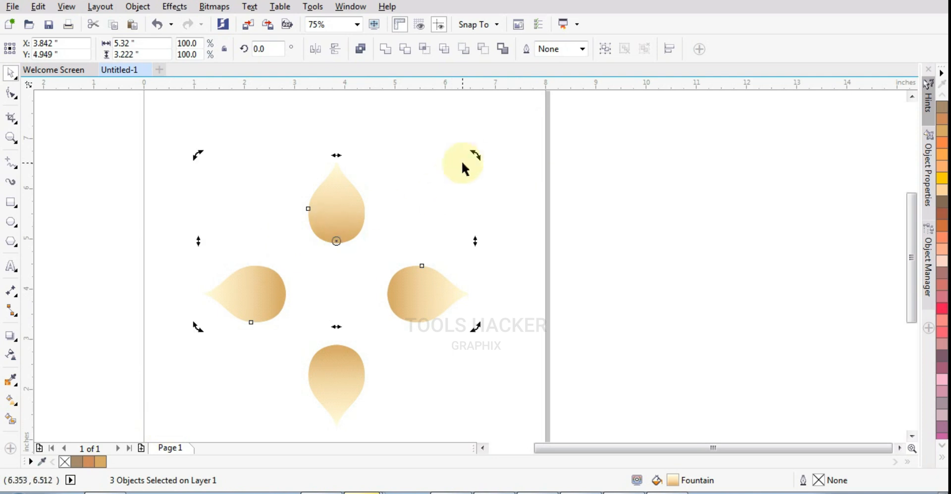
left_click_drag(473, 156, 490, 287)
key("Escape")
Add copies of the four petals rotated 45 degrees and group the resulting ring of eight
left_click(550, 111)
left_click_drag(549, 111, 127, 483)
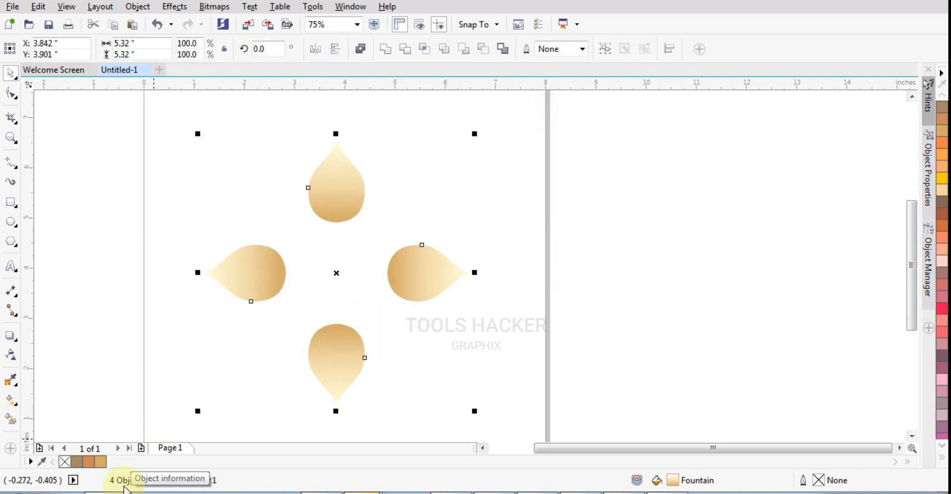
left_click(352, 181)
left_click_drag(476, 136, 482, 288)
right_click(482, 289)
scroll(403, 302, "down", 1)
left_click_drag(488, 167, 291, 365)
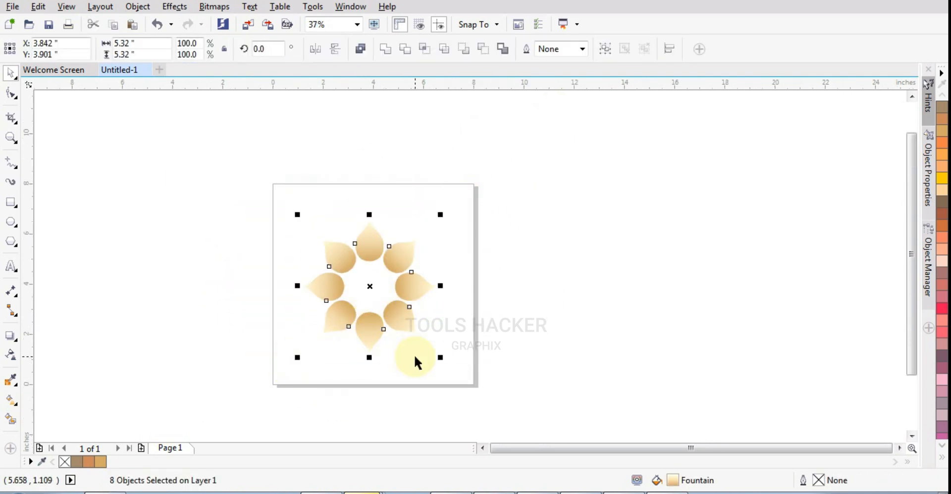
scroll(410, 333, "up", 1)
key("ctrl+g")
Scale the grouped petal ring about its centre to about 3.465 inches wide
left_click_drag(484, 377, 414, 330)
scroll(358, 265, "up", 1)
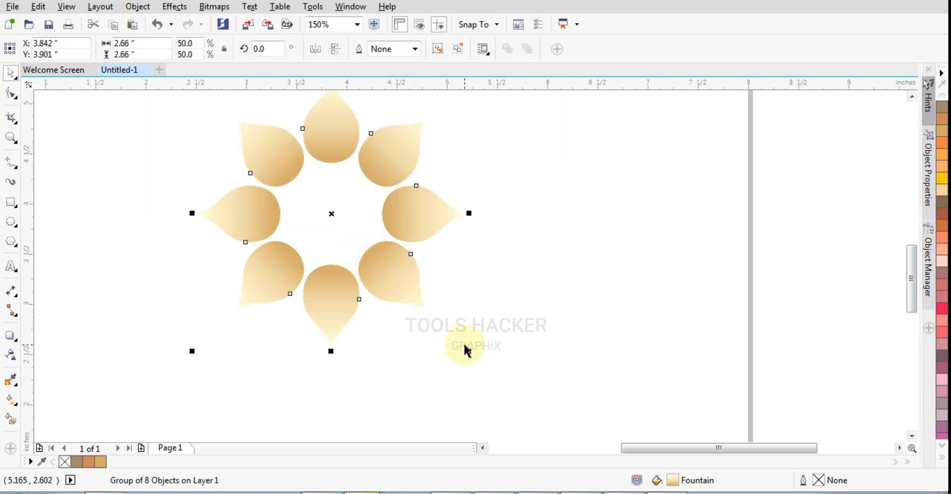
left_click_drag(468, 349, 500, 400)
scroll(358, 361, "down", 1)
Give the petal ring a centred black drop shadow in Multiply mode with opacity 50 and feathering 5
left_click(11, 337)
left_click_drag(352, 332, 344, 286)
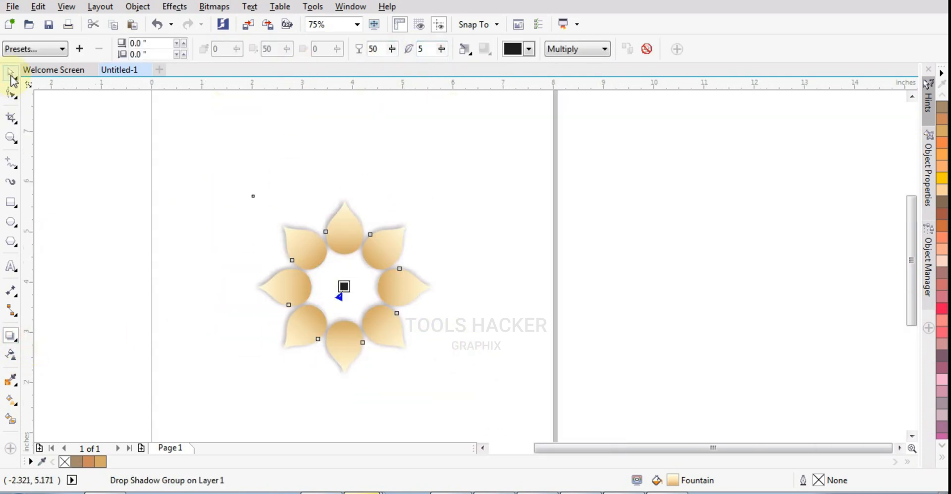
left_click(11, 73)
Add a copy of the shadowed petal ring, rotated so its petals fall between the outer ones, and shrink it about its centre
left_click(381, 261)
left_click_drag(441, 193, 388, 179)
scroll(399, 242, "up", 1)
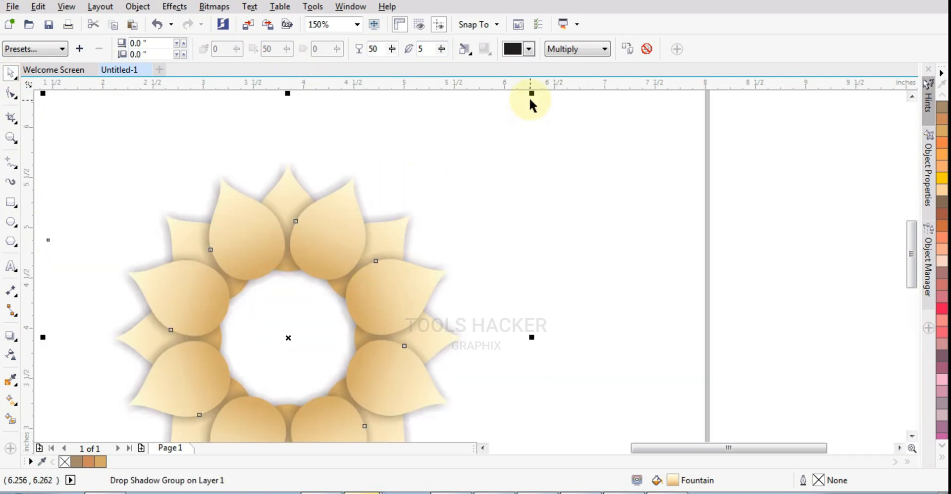
left_click_drag(531, 100, 488, 127)
scroll(410, 181, "down", 1)
scroll(404, 196, "up", 1)
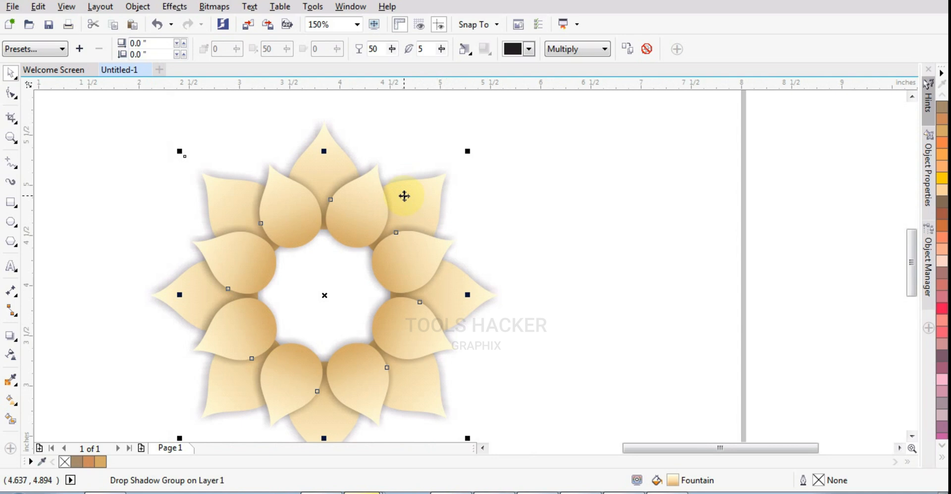
Stack two progressively smaller copies of the petal ring on the flower, with their petals pointing the same way as the outermost ring
left_click_drag(468, 151, 452, 238)
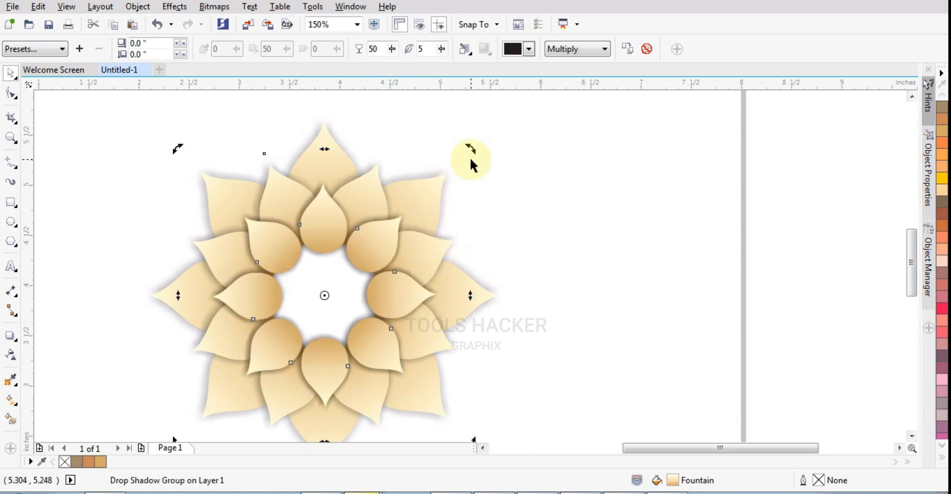
left_click_drag(467, 153, 418, 201)
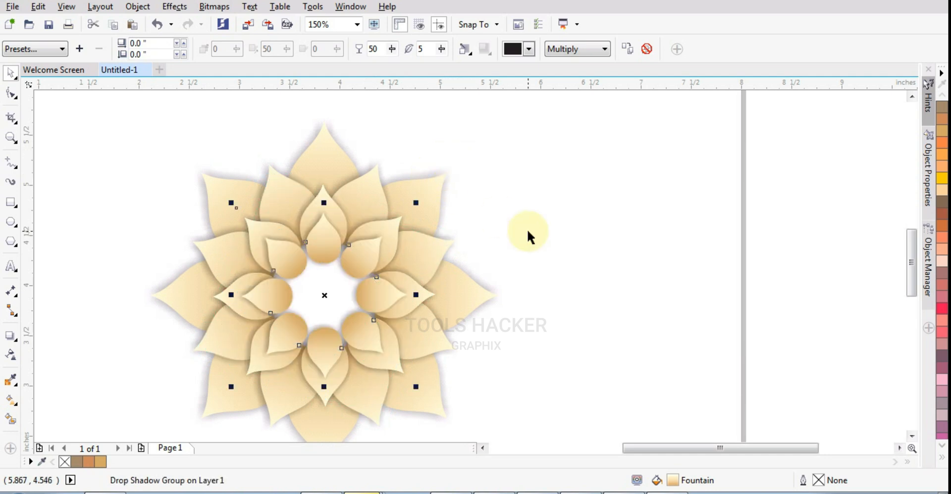
scroll(365, 278, "down", 2)
scroll(326, 294, "up", 2)
scroll(376, 282, "up", 2)
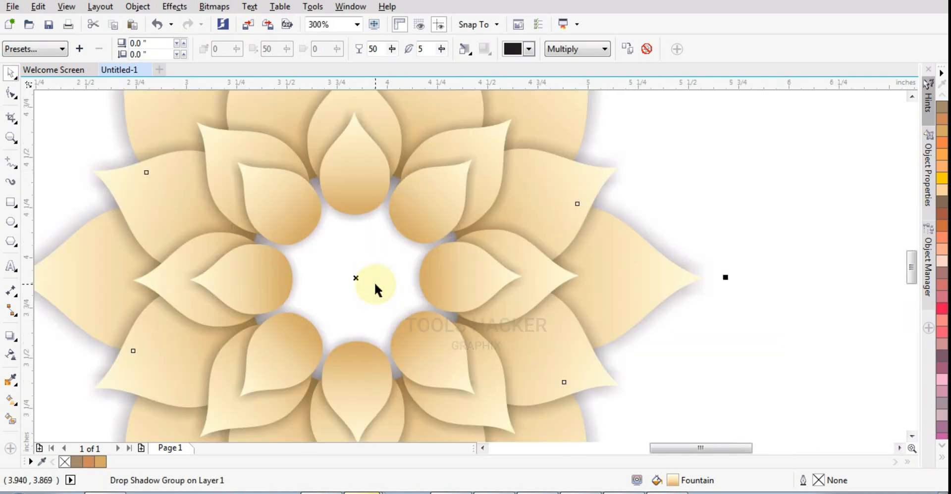
Draw a small circle about 0.149 inches in diameter on the empty area below the flower
scroll(240, 272, "down", 3)
scroll(362, 265, "up", 4)
key("F7")
left_click_drag(362, 265, 395, 301)
scroll(364, 267, "up", 1)
scroll(366, 324, "down", 1)
Fill the small circle with gold (C0 M20 Y60 K20) and convert the fill to an elliptical fountain fill
left_click(172, 184)
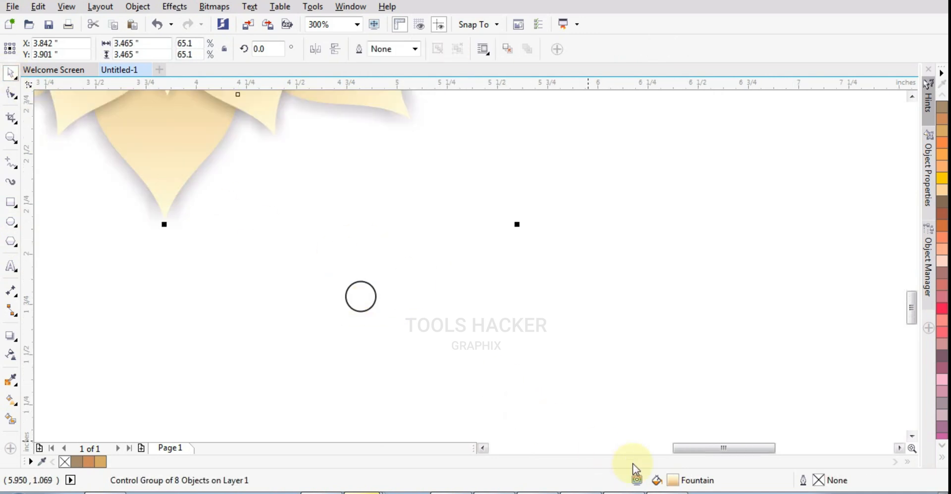
left_click(371, 351)
left_click(370, 301)
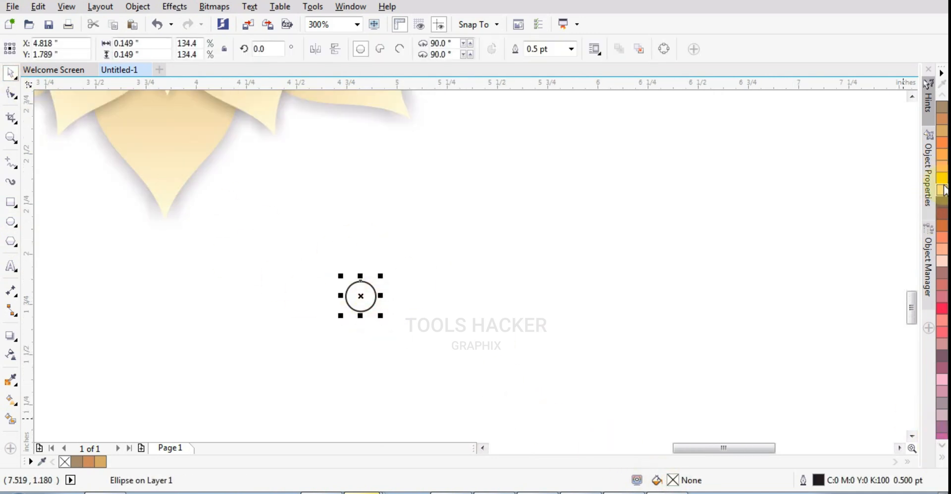
left_click(942, 136)
left_click(204, 380)
left_click(363, 306)
left_click(11, 400)
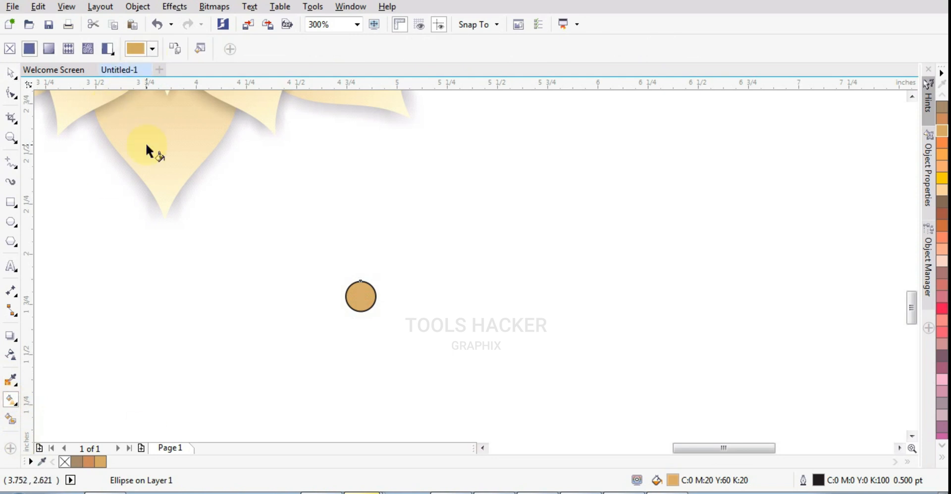
left_click(48, 48)
Set the centre colour of the small circle's gradient to pale yellow with Y 50
scroll(347, 294, "up", 3)
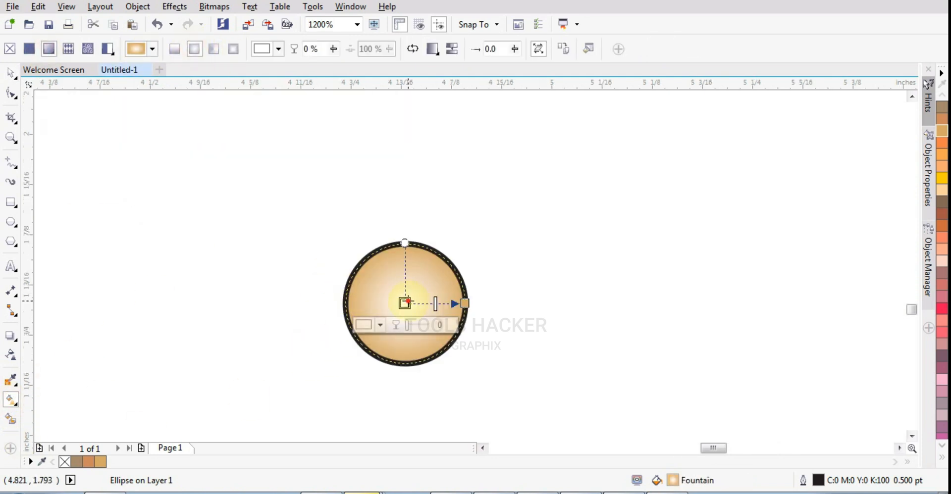
left_click(463, 296)
type("100")
key("Tab")
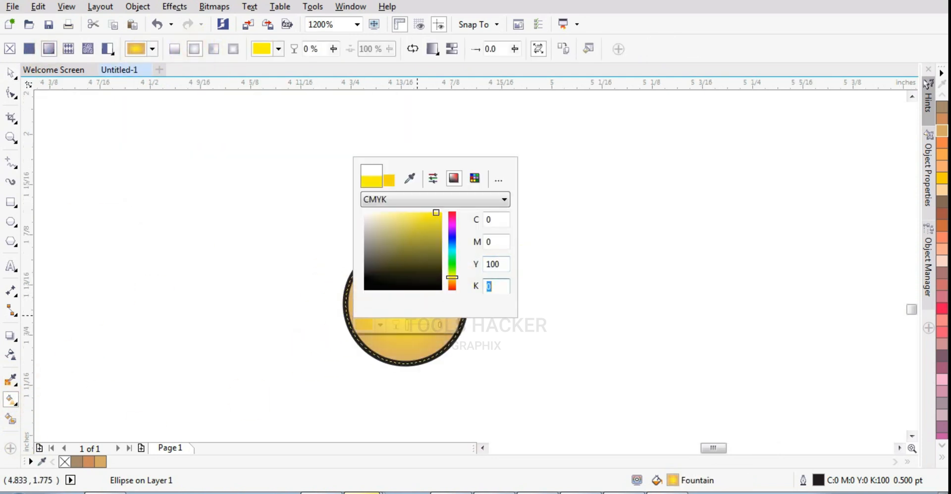
type("50")
key("Tab")
left_click(268, 313)
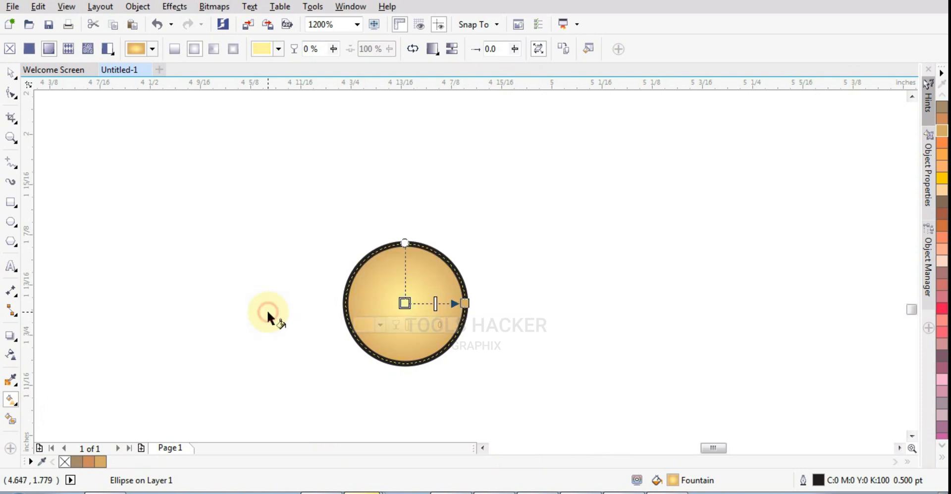
Remove the outline from the small gradient circle
left_click(11, 73)
left_click(942, 459)
right_click(893, 95)
scroll(505, 302, "down", 3)
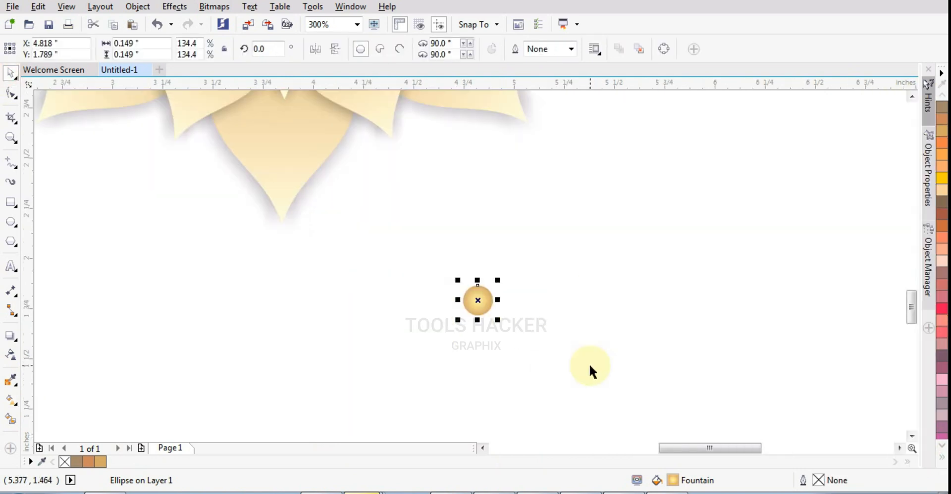
Move the small gradient circle straight down to about Y 1.071 inches
scroll(553, 364, "up", 1)
left_click_drag(515, 298, 515, 429)
scroll(508, 401, "down", 1)
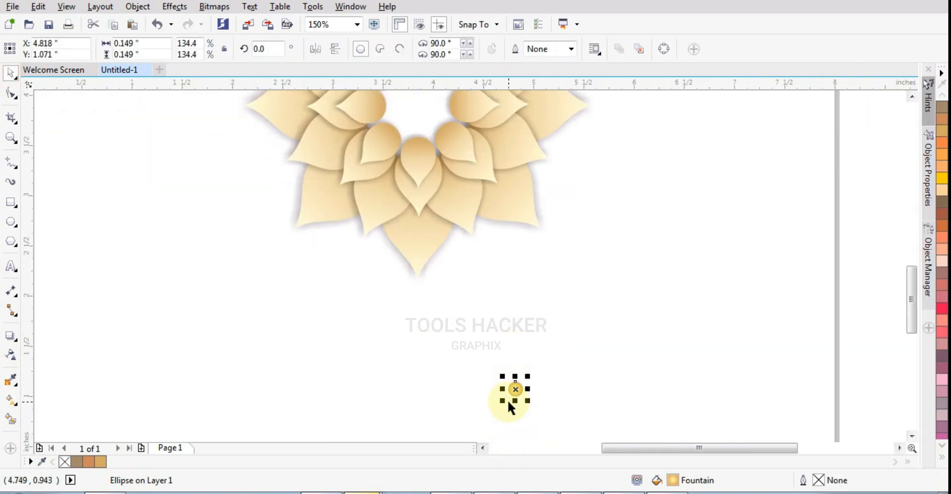
scroll(508, 401, "up", 1)
Copy the small circle around a shared centre, grouping the opposite pair, to make four circles 90 degrees apart
left_click_drag(522, 376, 638, 323)
left_click(519, 371, "shift")
key("ctrl+g")
left_click(530, 219)
right_click(638, 323)
left_click_drag(673, 148, 355, 426)
key("ctrl+z")
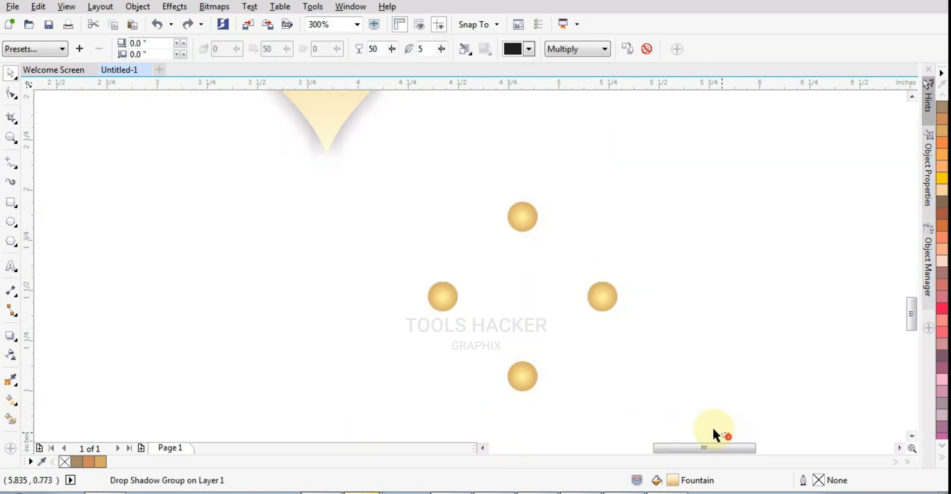
Group the four circles and add rotated copies between them until sixteen beads form a closed ring
left_click_drag(712, 427, 370, 179)
key("ctrl+g")
left_click_drag(629, 209, 659, 286)
right_click(659, 287)
left_click_drag(704, 162, 392, 410)
left_click(580, 240)
left_click_drag(622, 197, 645, 246)
right_click(645, 246)
Group all sixteen beads into one ring and move it over the flower's open centre
left_click(393, 184)
left_click_drag(394, 186, 667, 425)
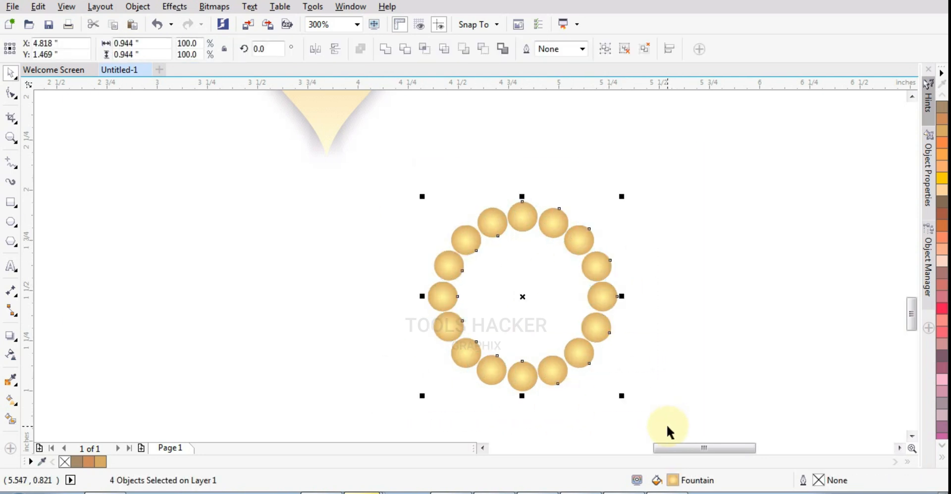
key("ctrl+g")
scroll(593, 437, "down", 2)
scroll(560, 345, "up", 1)
left_click_drag(558, 344, 462, 106)
scroll(463, 218, "down", 1)
scroll(462, 174, "up", 2)
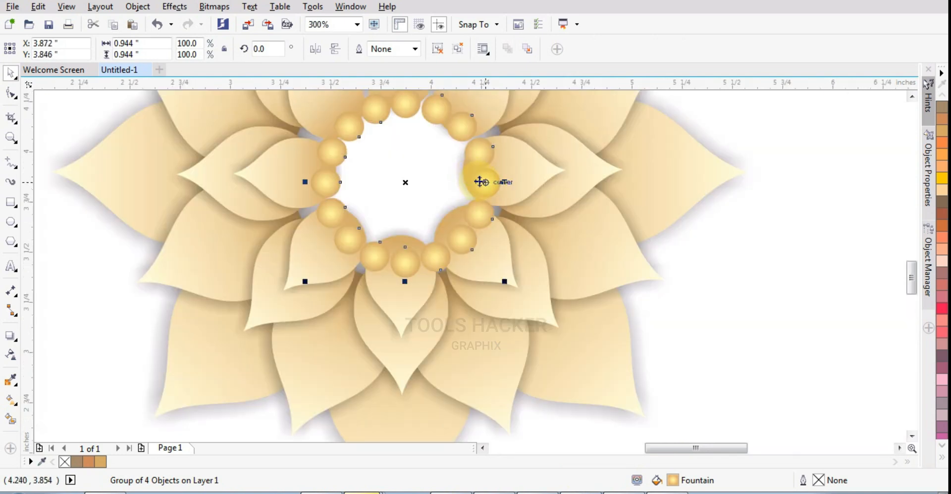
Centre the bead ring precisely on the flower's middle
left_click_drag(482, 180, 477, 169)
scroll(488, 229, "down", 1)
scroll(488, 227, "up", 1)
left_click(505, 215, "shift")
left_click(588, 303)
scroll(588, 303, "down", 1)
key("Escape")
scroll(575, 271, "up", 1)
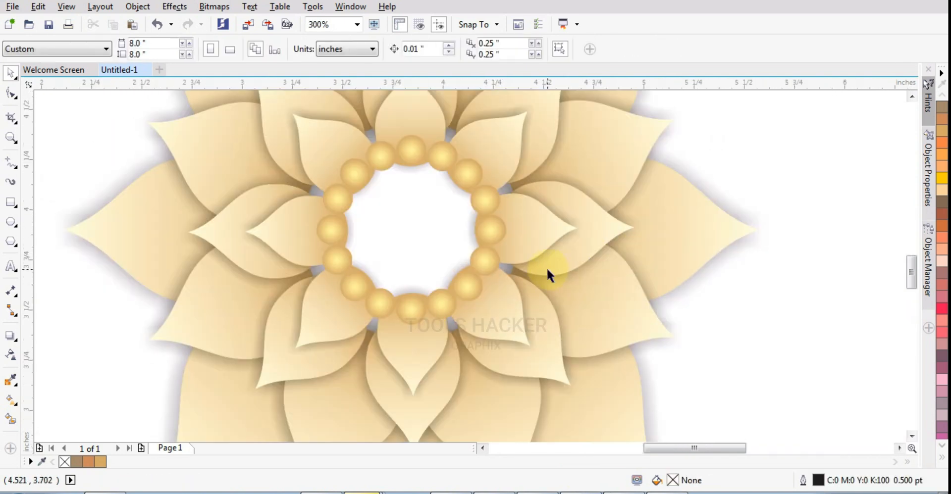
scroll(506, 284, "down", 1)
left_click_drag(494, 276, 773, 332)
key("ctrl+z")
left_click(750, 340)
Draw a circle about 0.757 inches in diameter beside the flower's lower petals
left_click(11, 223)
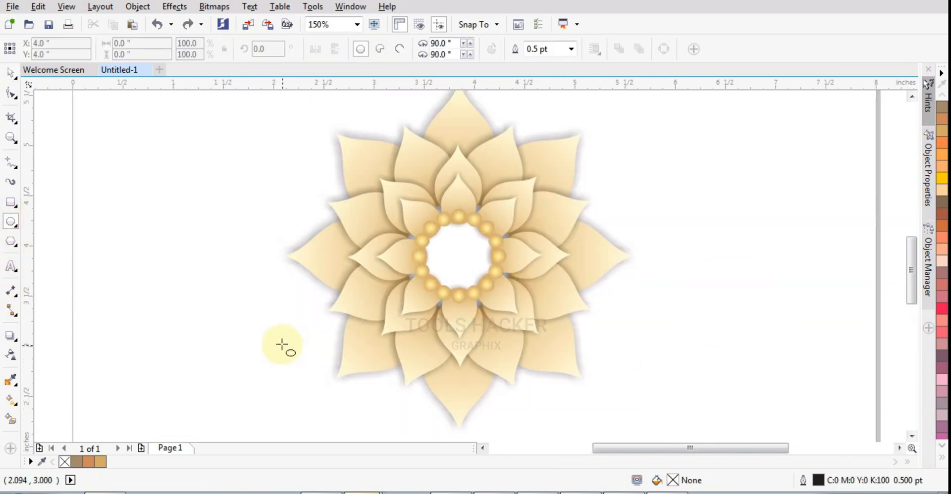
left_click_drag(282, 343, 323, 386)
scroll(337, 388, "up", 1)
scroll(496, 372, "down", 1)
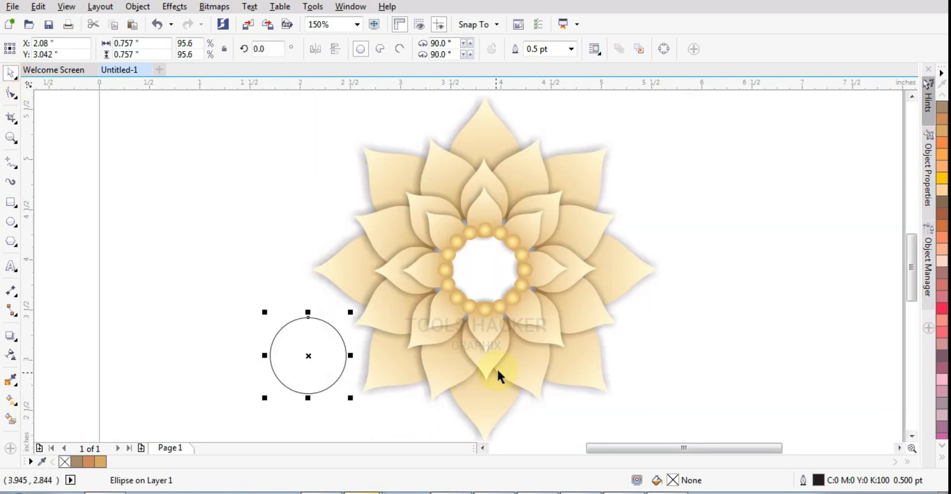
Copy a bead's gradient fill onto the new large circle and remove the circle's outline
scroll(456, 321, "up", 1)
left_click(457, 322, "ctrl")
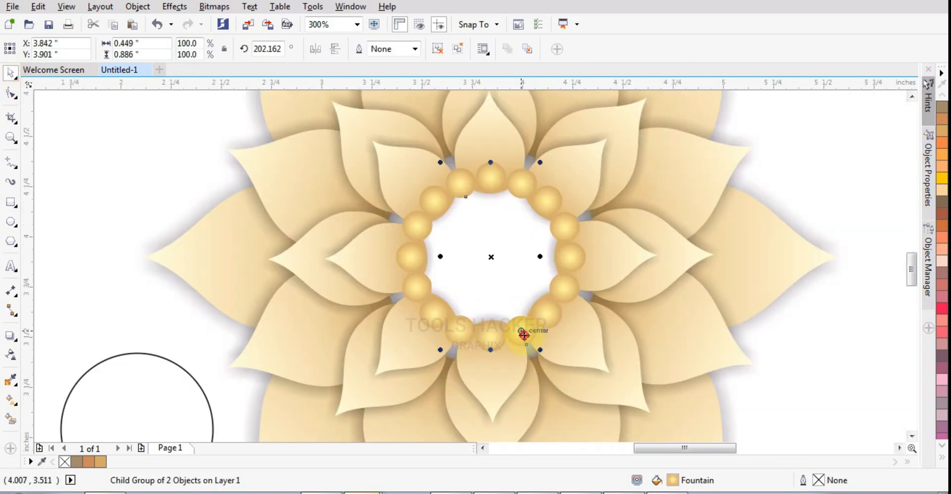
left_click(525, 335, "ctrl")
left_click_drag(672, 481, 171, 407)
left_click(170, 407)
left_click(942, 458)
right_click(894, 96)
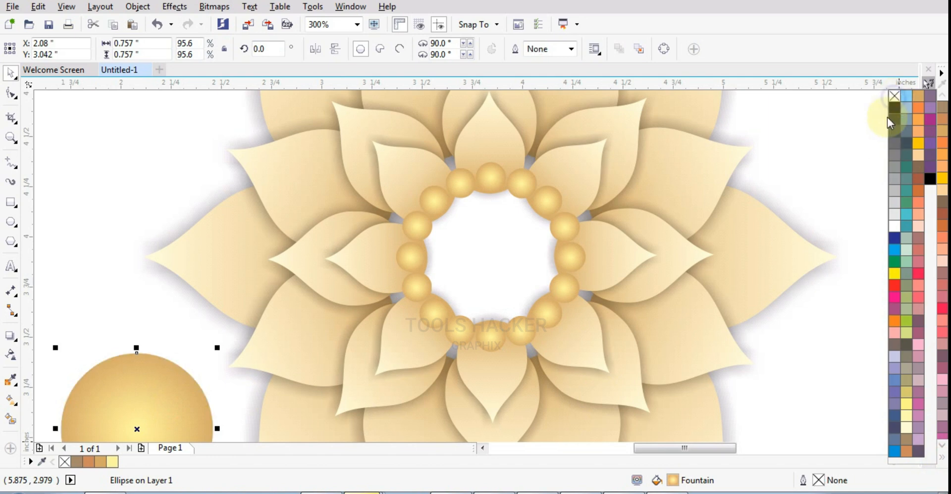
Centre the gradient circle horizontally and vertically in the bead ring, behind the beads
left_click(425, 328, "shift")
key("c")
key("e")
key("ctrl+g")
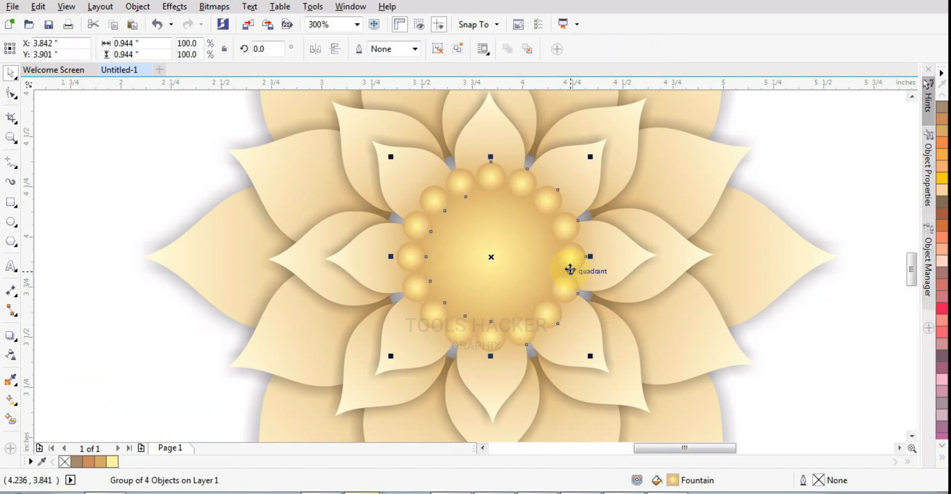
scroll(570, 269, "down", 1)
scroll(492, 283, "up", 1)
Enlarge the central gradient circle about its centre to 1.308 inches in diameter
left_click(460, 268, "ctrl")
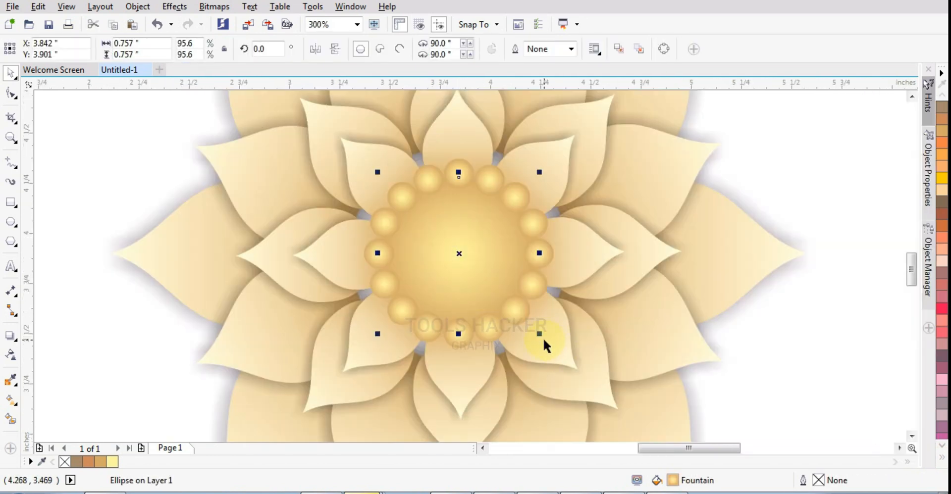
left_click_drag(539, 334, 596, 409, "shift")
scroll(597, 408, "down", 1)
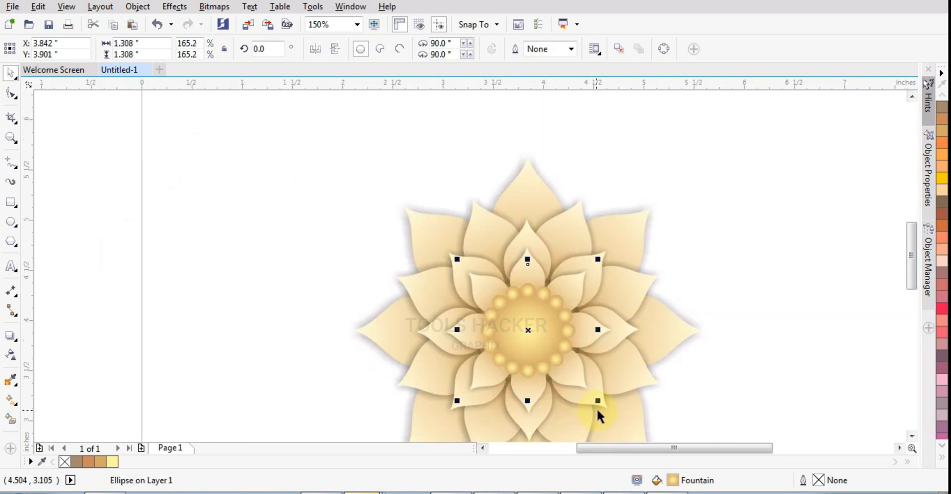
Group all the petals, beads and centre of the finished flower into one object
scroll(639, 327, "down", 2)
left_click_drag(699, 269, 548, 390)
key("ctrl+g")
key("shift+F2")
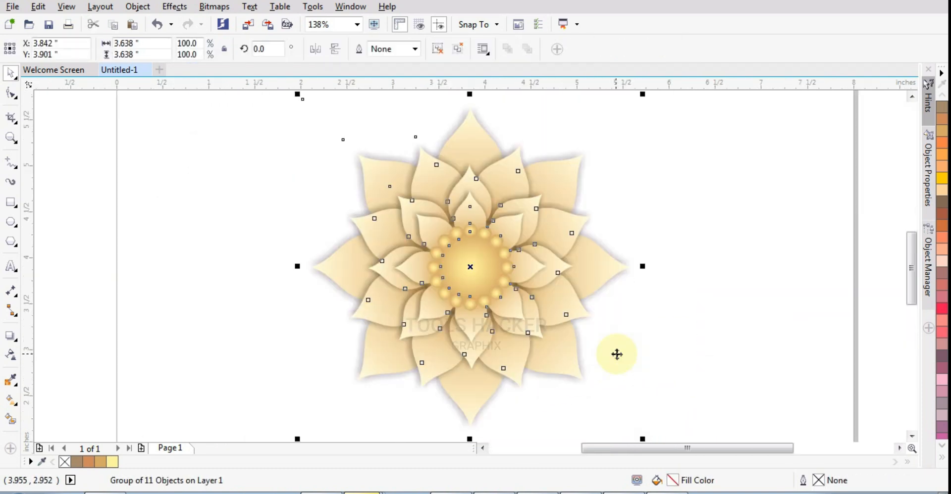
scroll(617, 354, "down", 1)
scroll(546, 435, "up", 1)
scroll(369, 212, "down", 1)
key("Escape")
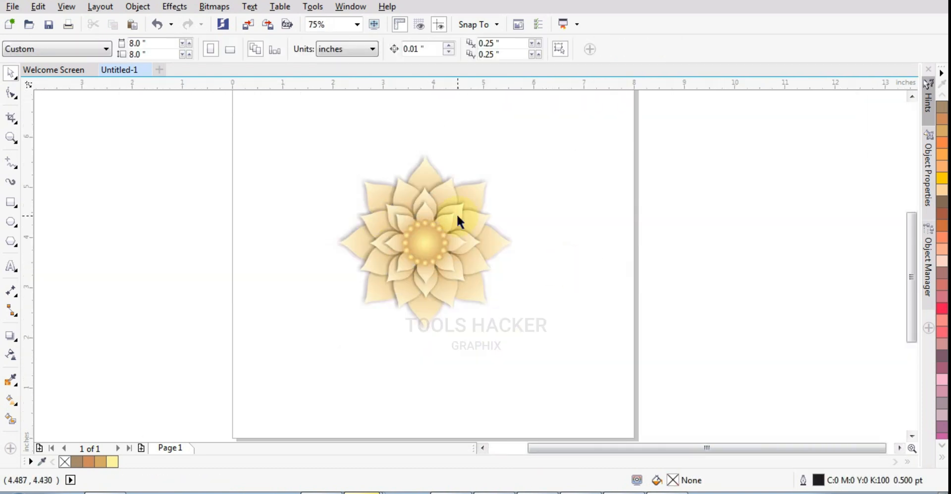
key("F4")
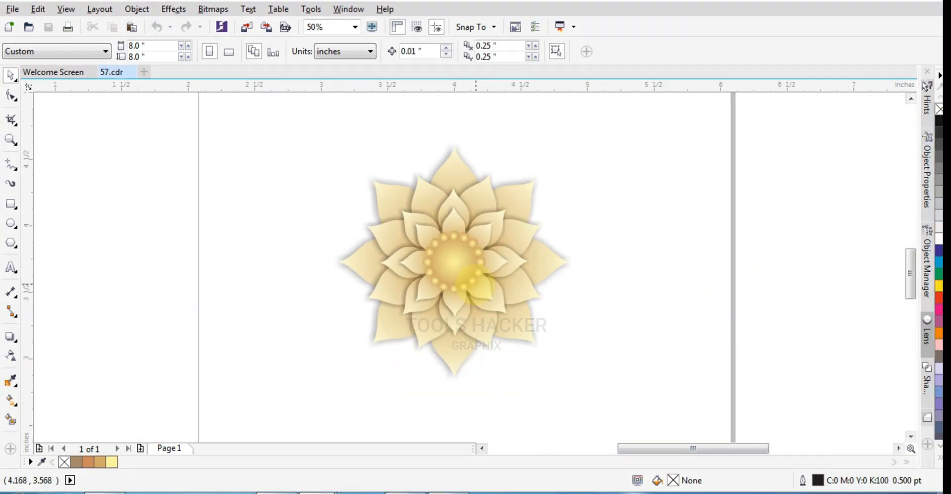
scroll(470, 276, "up", 3)
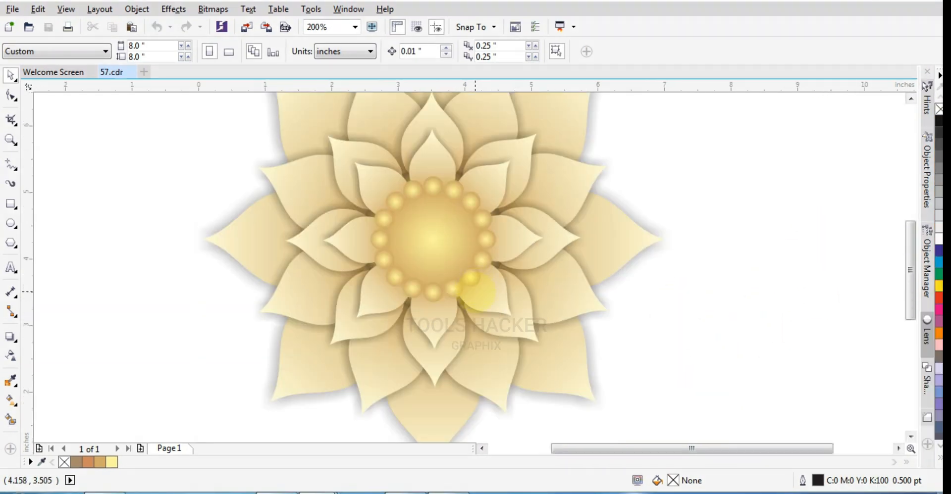
Move the grouped flower in 57.cdr off the page to the blank area on its right
scroll(468, 278, "down", 3)
left_click(596, 268)
left_click(598, 133)
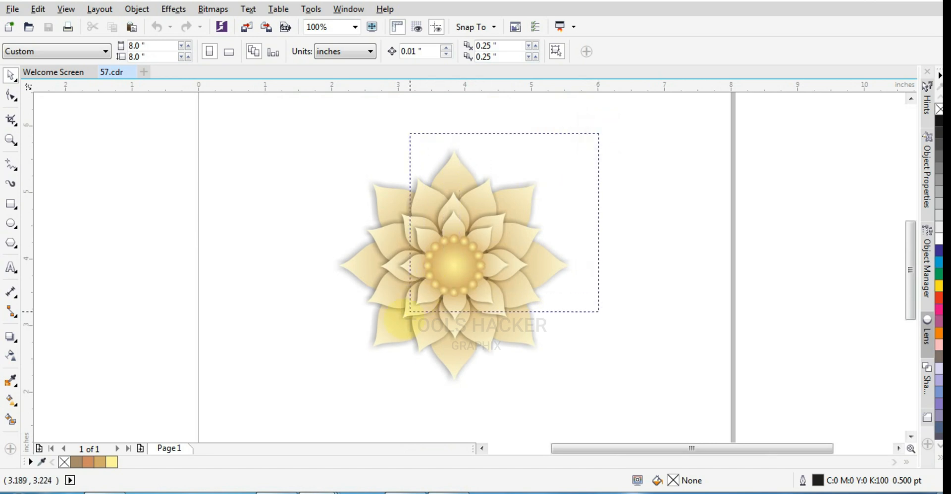
left_click_drag(409, 312, 335, 377)
left_click(460, 294)
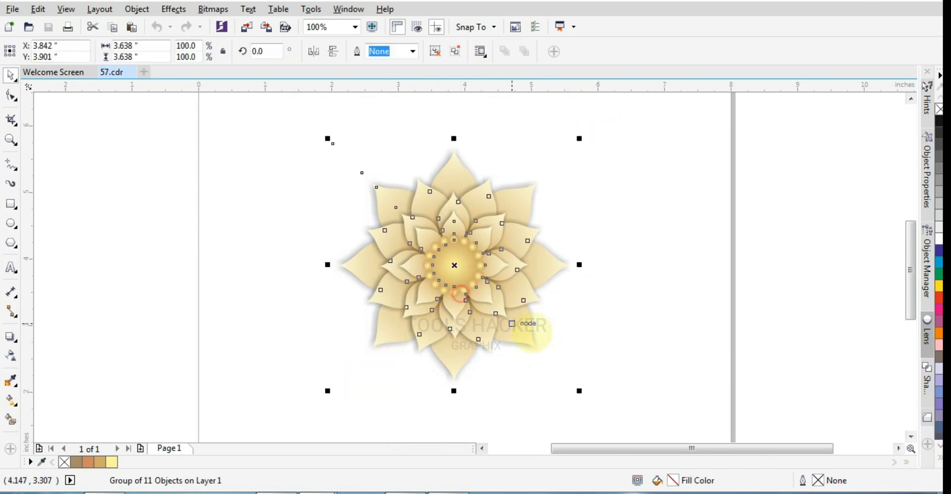
scroll(555, 290, "down", 2)
left_click_drag(669, 144, 365, 375)
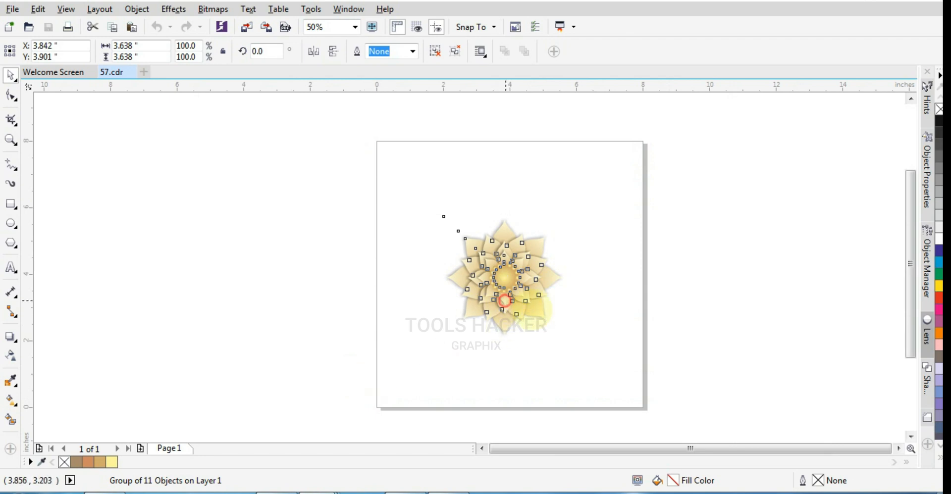
left_click_drag(504, 301, 736, 327)
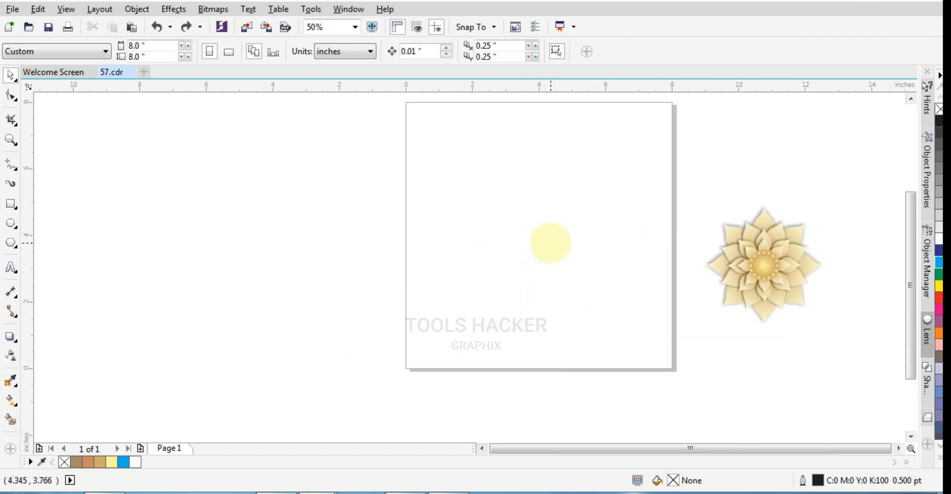
scroll(551, 238, "up", 1)
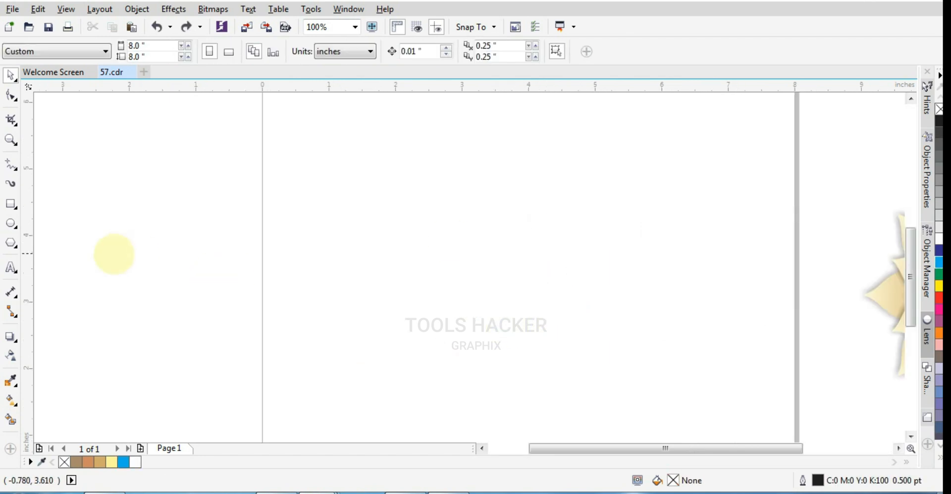
Draw a circle about 1.167 inches in diameter and centre it on the page
left_click(10, 204)
left_click(11, 224)
left_click_drag(509, 289, 528, 327)
key("p")
left_click(10, 75)
left_click(425, 189)
scroll(426, 190, "up", 1)
scroll(560, 258, "down", 1)
scroll(606, 249, "up", 1)
left_click(605, 250)
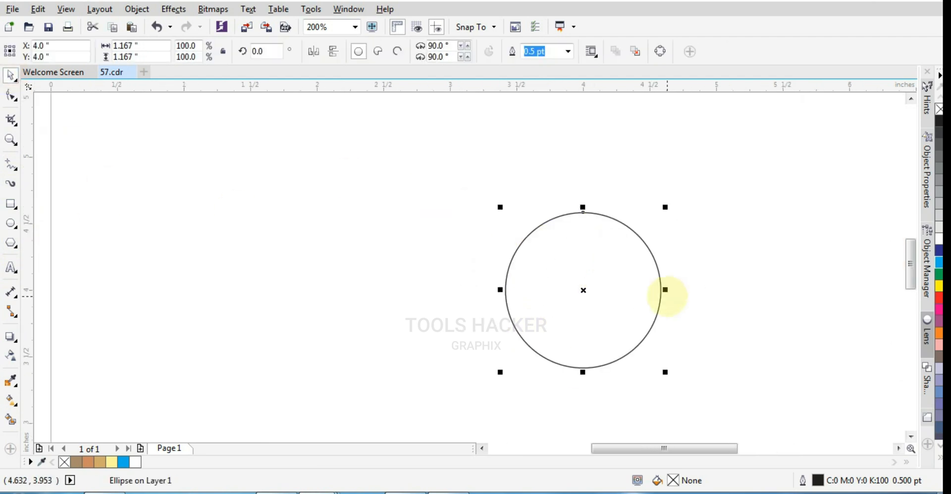
Add copies of the circle scaled about its centre to make a set of five concentric rings
mouse_move(666, 374)
left_mouse_down()
mouse_move(648, 367)
mouse_move(667, 375)
left_mouse_up()
key("ctrl+r")
key("ctrl+r")
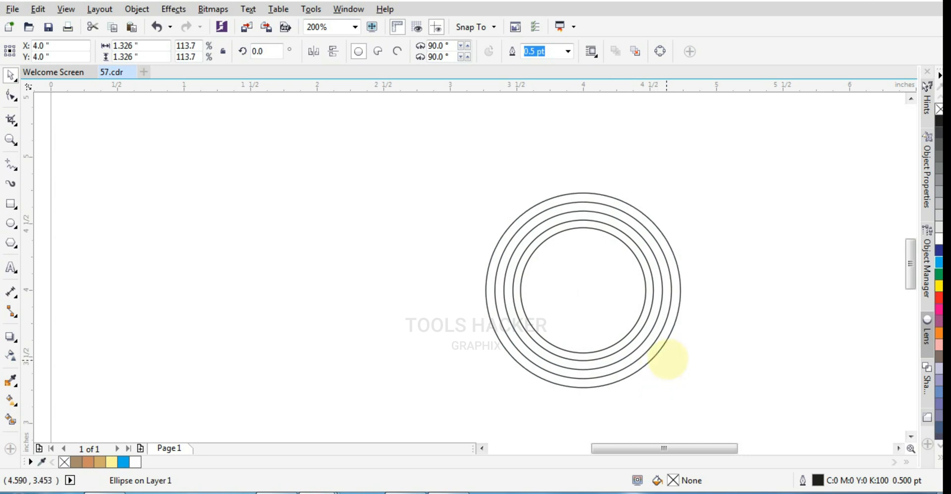
scroll(240, 267, "down", 1)
scroll(241, 271, "down", 1)
Draw a closed triangular half-petal about 0.213 by 0.384 inches, standing on the top of the outermost circle
left_click(11, 165)
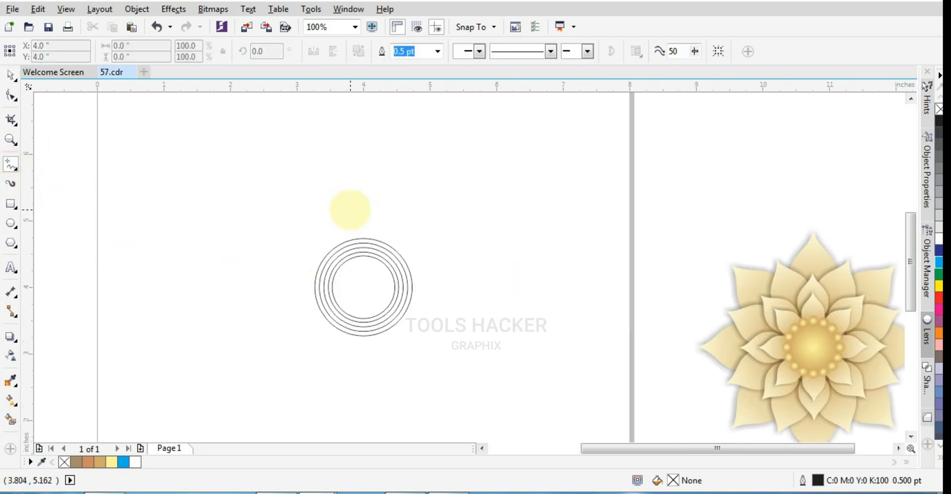
scroll(340, 238, "up", 1)
scroll(376, 232, "up", 1)
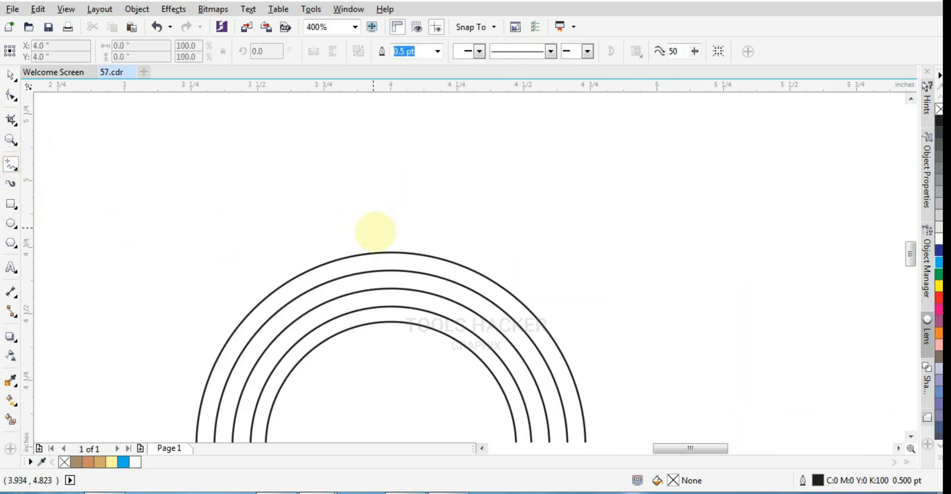
left_click(390, 252)
left_click(390, 157)
left_click(335, 259)
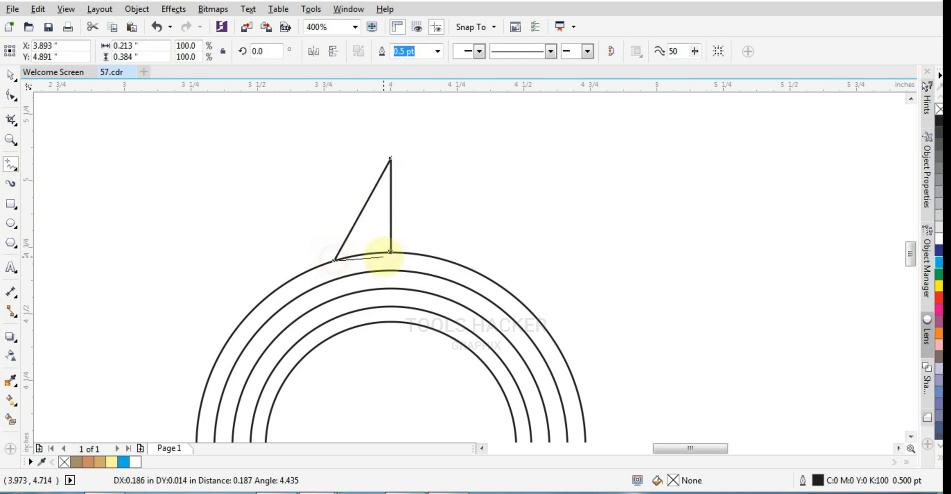
left_click(390, 252)
Bend the half-petal's outer side into an S-curve and convert its base to an arc following the outermost circle
key("F10")
scroll(389, 222, "up", 1)
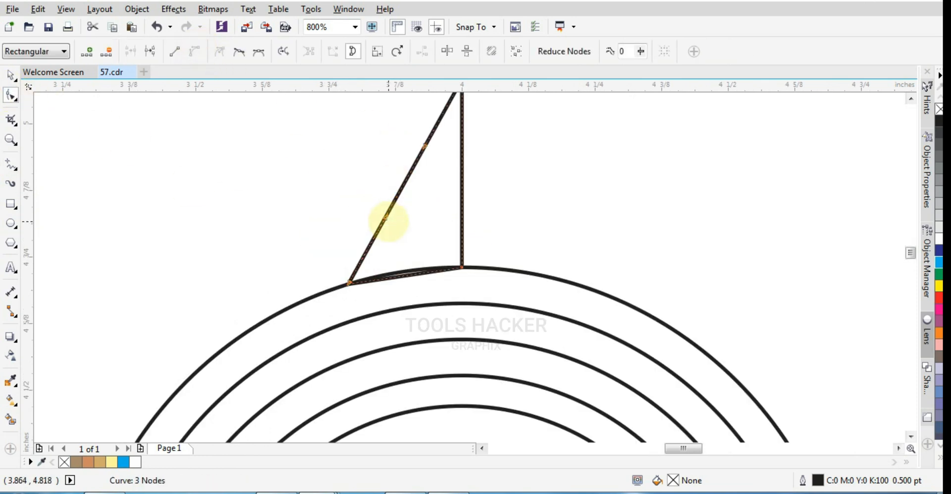
left_click_drag(388, 221, 427, 149)
scroll(383, 262, "up", 1)
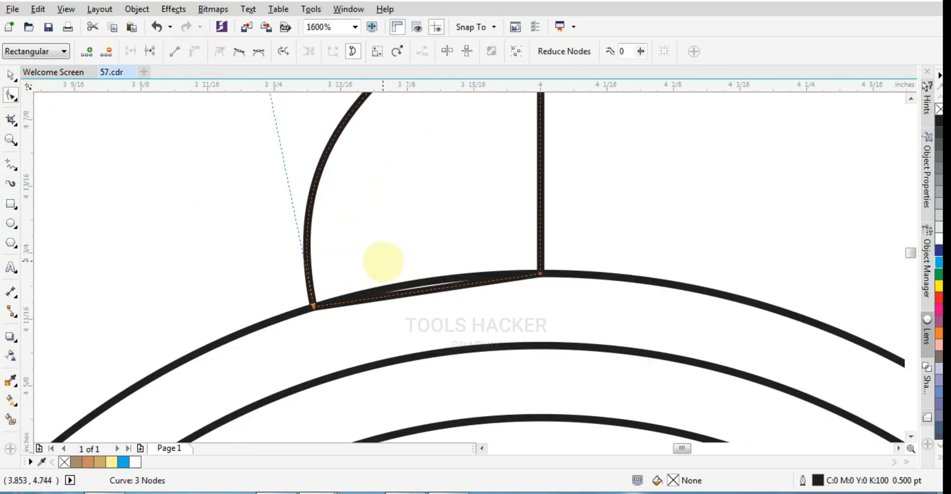
left_click(418, 293)
left_click(195, 51)
left_click_drag(410, 291, 417, 282)
scroll(504, 286, "up", 1)
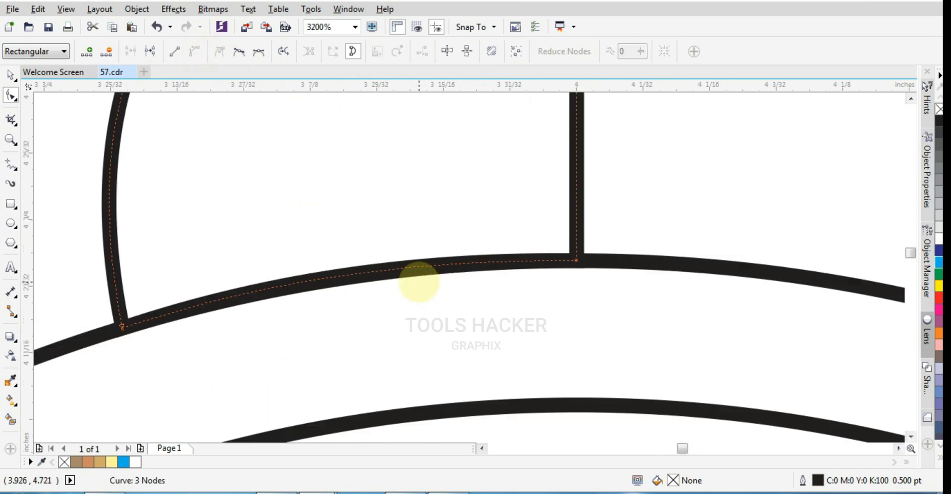
scroll(419, 282, "down", 2)
Mirror a copy of the half-petal across its straight edge and weld the two halves into one petal
left_click(10, 76)
left_click_drag(335, 191, 440, 213)
right_click(439, 213)
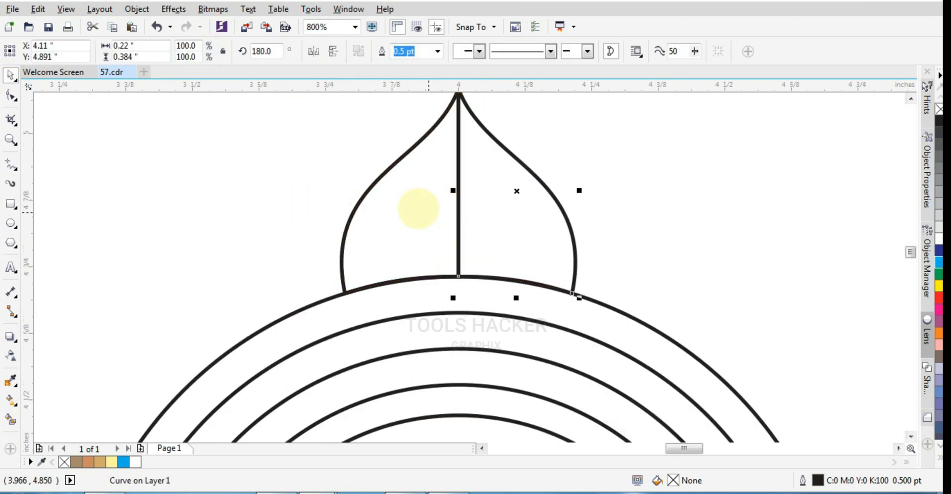
left_click(443, 115, "shift")
left_click(401, 51)
Place a vertically mirrored copy of the petal beneath the rings, with its base on the bottom of the outermost circle
scroll(457, 133, "down", 2)
left_click(472, 143)
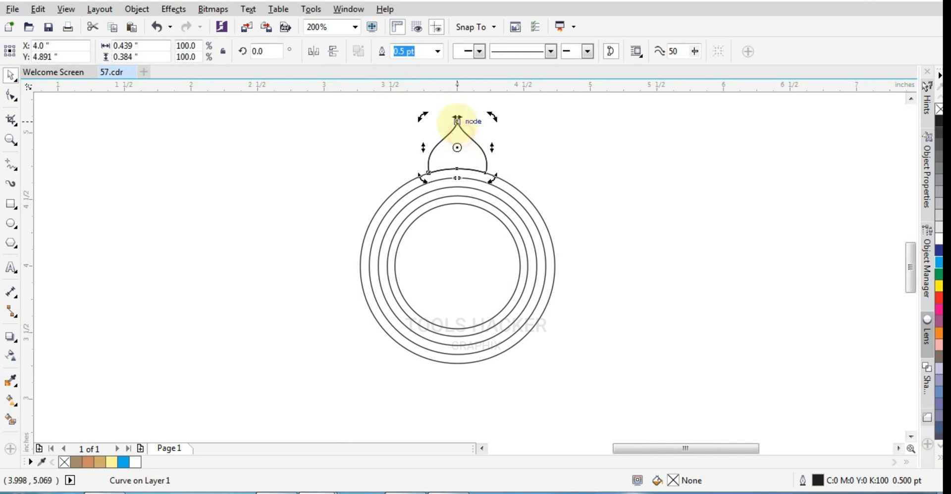
left_click_drag(457, 122, 457, 292)
scroll(520, 367, "up", 1)
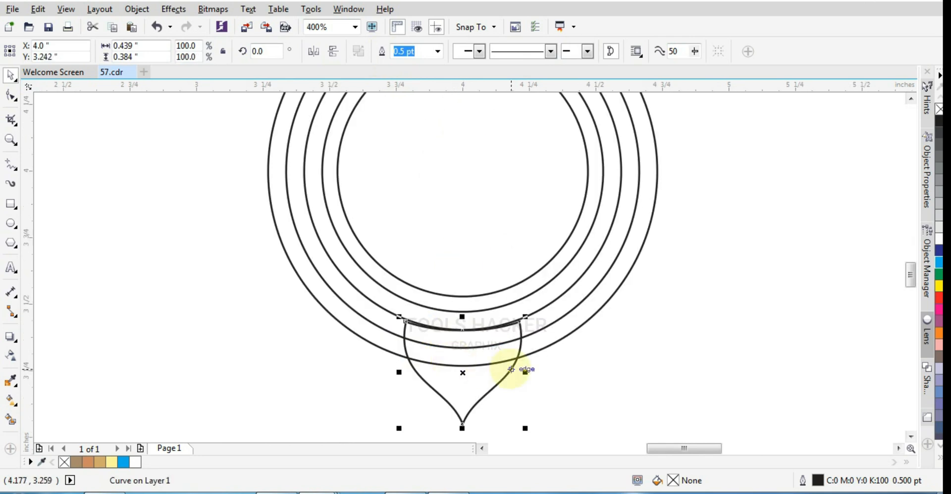
scroll(541, 424, "up", 3)
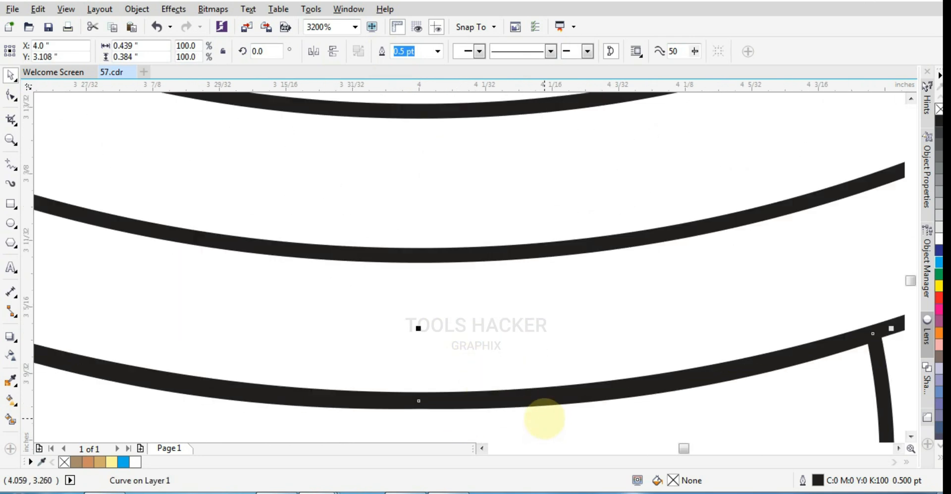
scroll(514, 311, "down", 2)
scroll(401, 331, "up", 3)
key("Up")
scroll(305, 322, "down", 2)
scroll(306, 322, "down", 5)
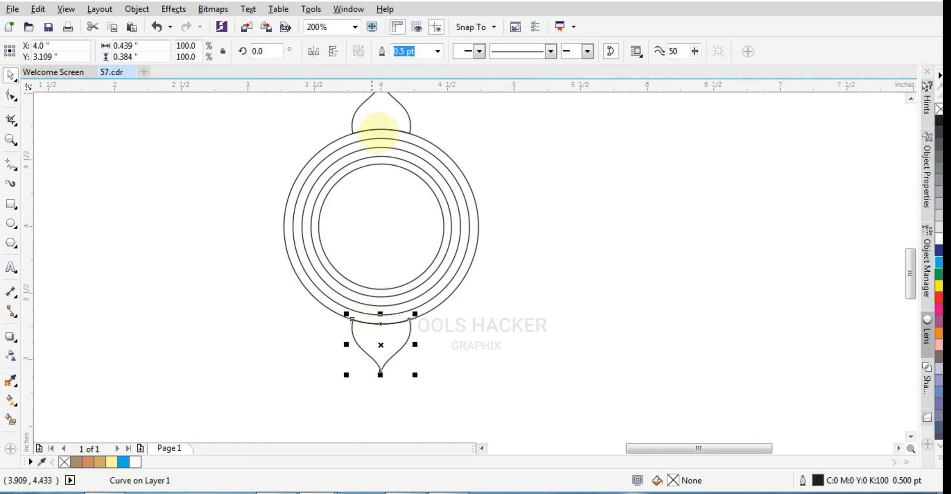
Group the top and bottom petals and add a copy rotated a quarter turn about the ring centre
left_click(386, 145, "shift")
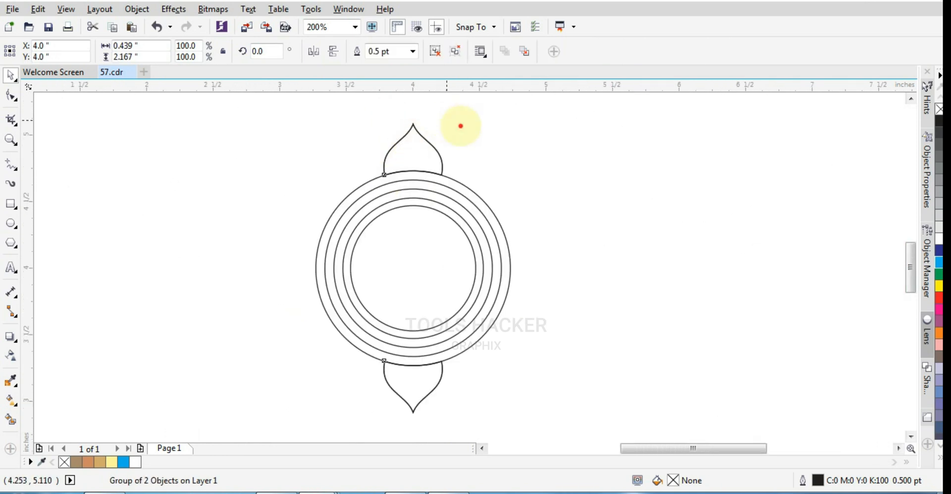
left_click_drag(461, 126, 619, 341)
right_click(618, 341)
Group the four petals and add a copy rotated 45 degrees to fill the diagonal positions
left_click(442, 157, "shift")
key("ctrl+g")
left_click(439, 155)
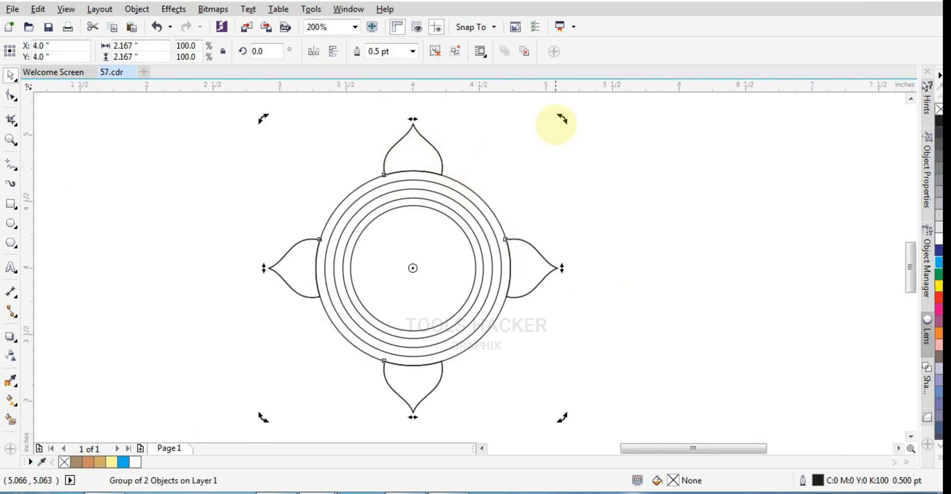
left_click_drag(556, 125, 616, 244)
right_click(616, 244)
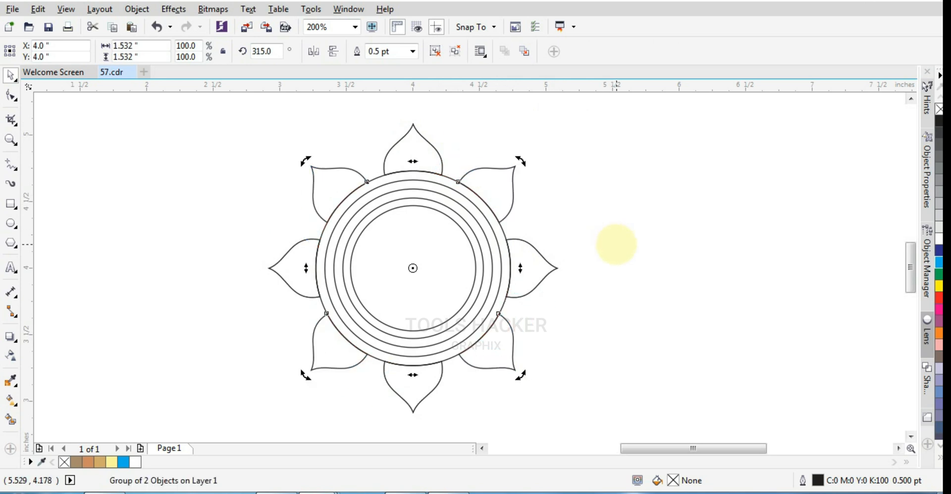
left_click(616, 244)
Add a copy of the diagonal petals rotated to 336.954 degrees and mirror another copy horizontally to fill the remaining gaps
left_click(495, 170)
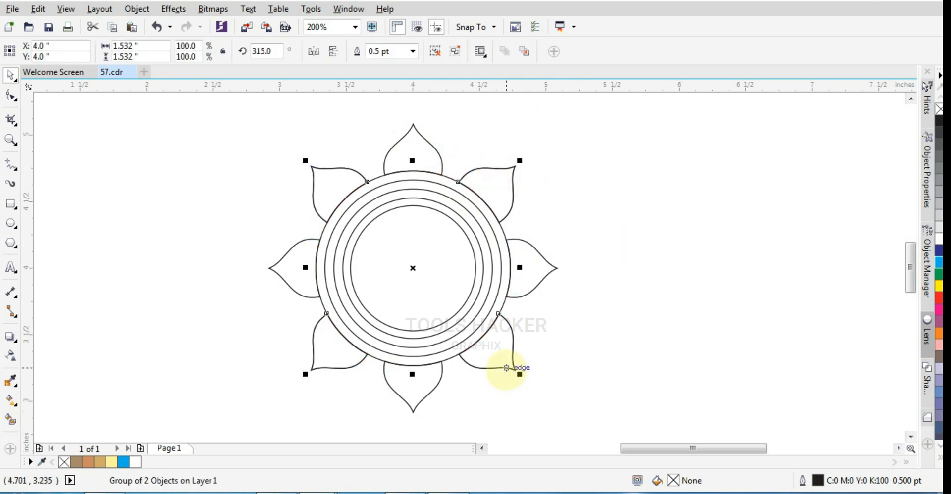
left_click(507, 368)
mouse_move(518, 372)
left_mouse_down()
mouse_move(548, 365)
mouse_move(576, 337)
left_mouse_up()
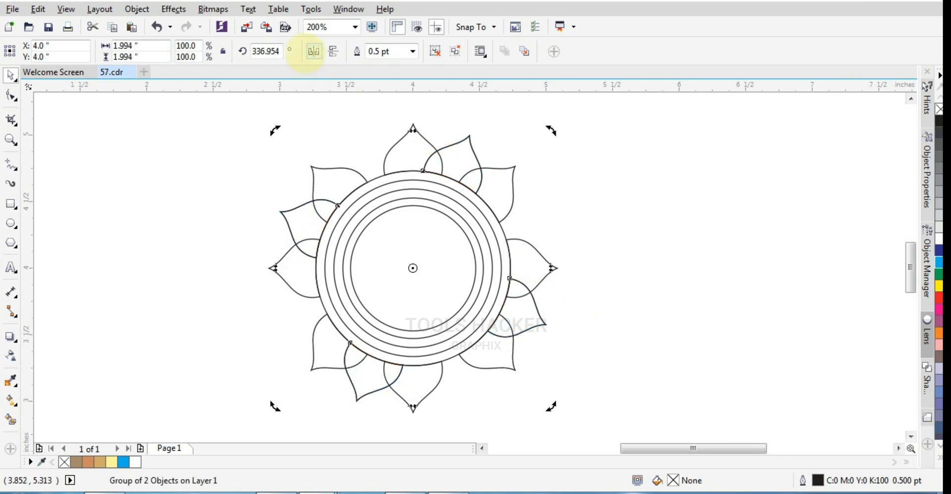
left_click(588, 212)
left_click(459, 154)
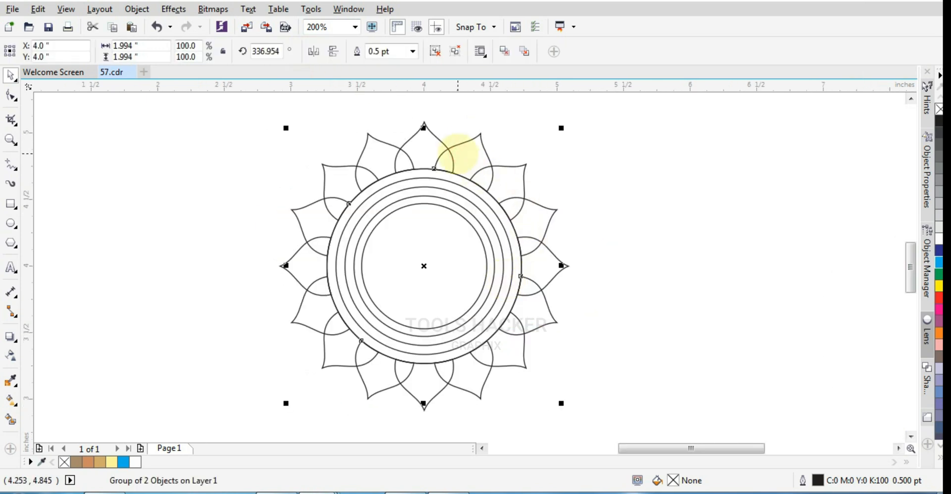
Draw a circle about 0.089 inches in diameter in the top petal and centre it horizontally with the rings
scroll(378, 132, "up", 1)
key("F7")
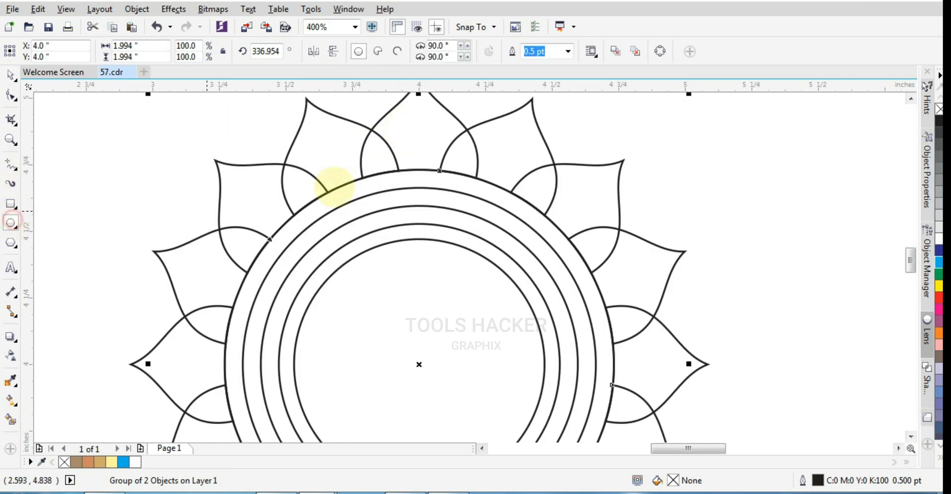
scroll(424, 141, "up", 1)
left_click_drag(424, 141, 442, 161)
left_click(11, 74)
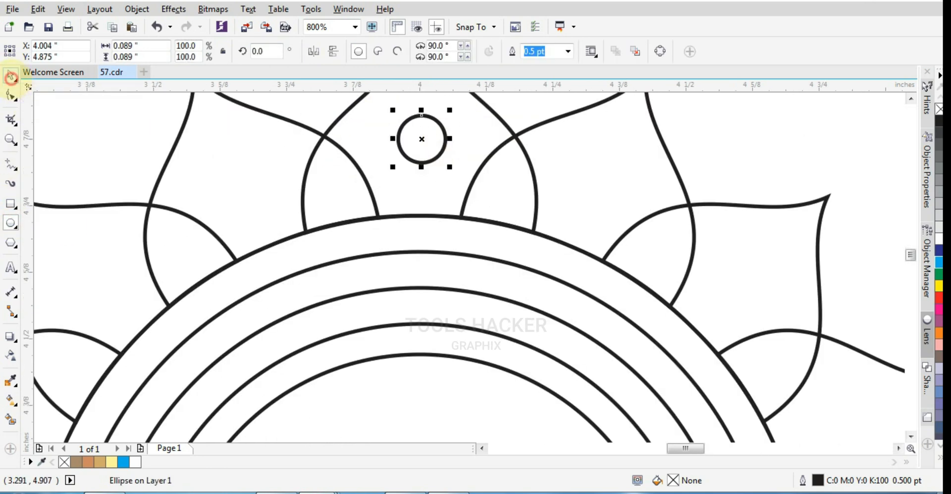
scroll(539, 206, "down", 2)
left_click(520, 426, "shift")
key("c")
Place a copy of the small circle in the bottom petal and group the two small circles
left_click(504, 417, "shift")
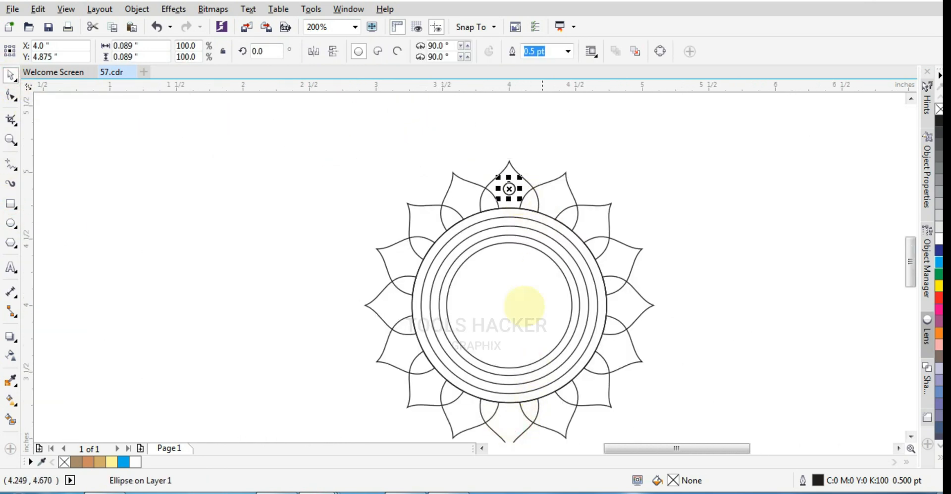
left_click(502, 426, "shift")
left_click(509, 189)
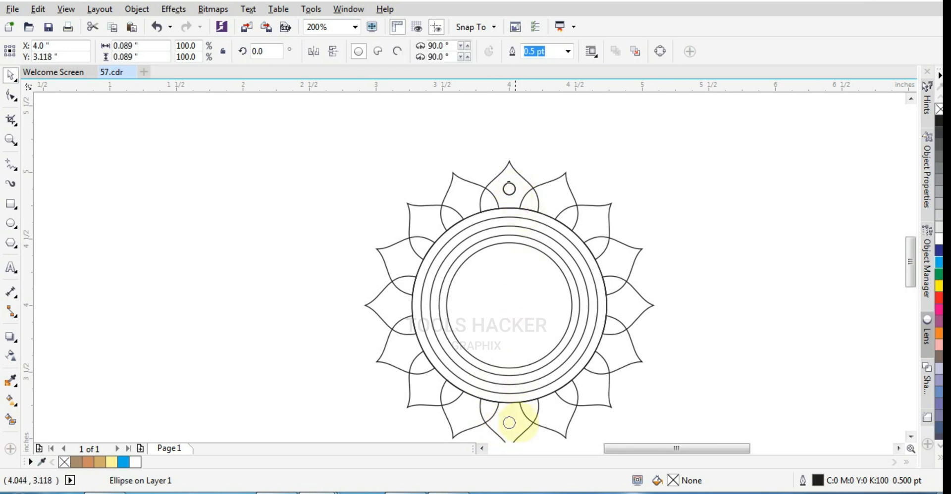
left_click(506, 189, "shift")
key("ctrl+g")
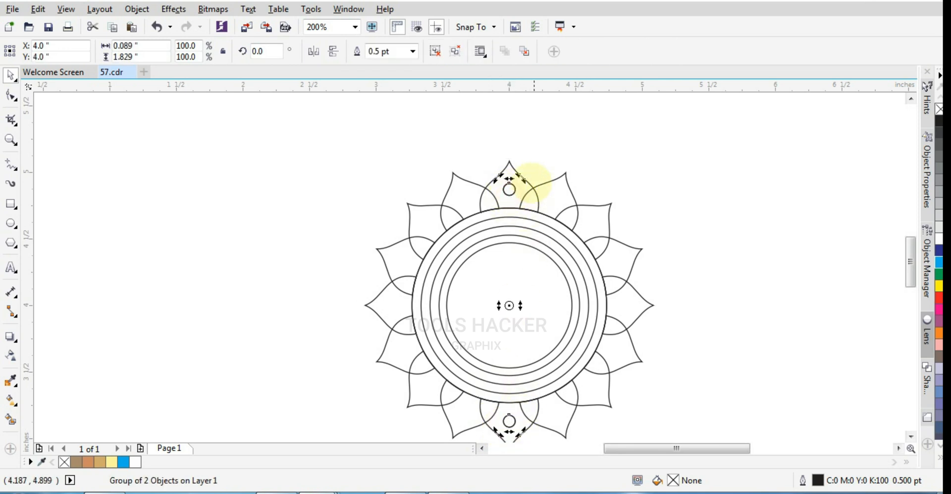
Rotate copies of the small-circle pair about the ring centre into the side and diagonal petals
left_click_drag(530, 181, 631, 198)
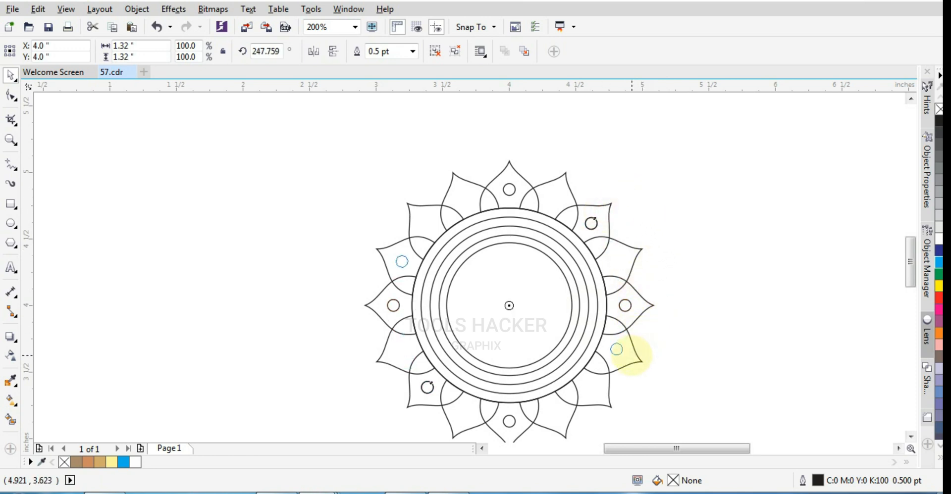
left_click_drag(632, 355, 628, 372)
left_click(507, 354)
scroll(546, 290, "up", 1)
scroll(440, 152, "down", 1)
left_click(407, 114)
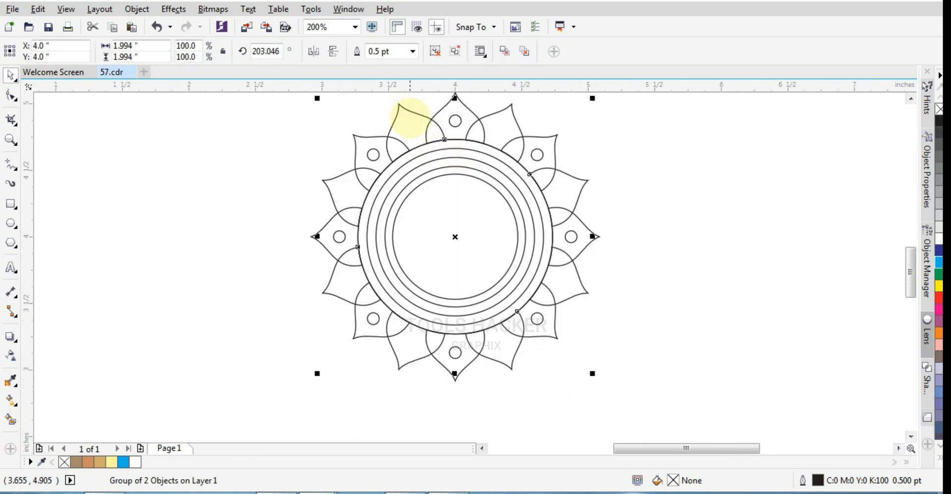
key("ctrl+z")
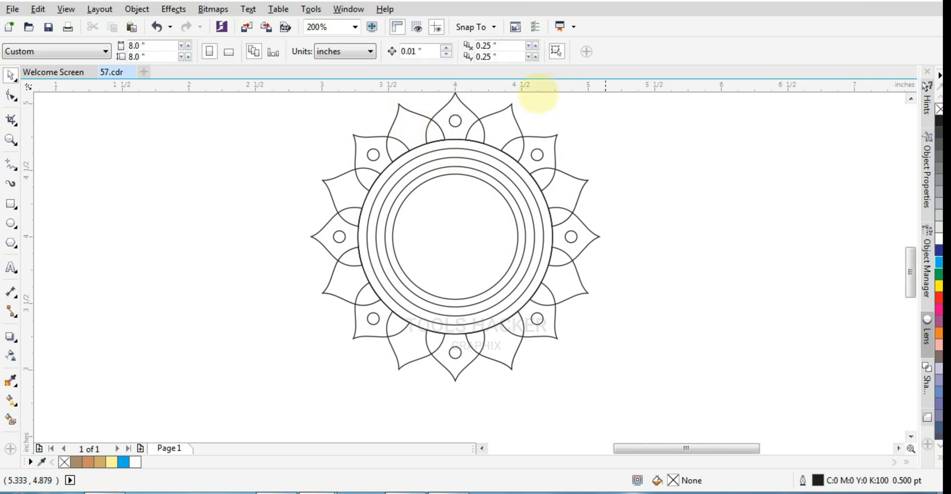
Draw a circle about 0.078 inches in diameter above the gap between the top petal and its left neighbour
left_click(404, 111)
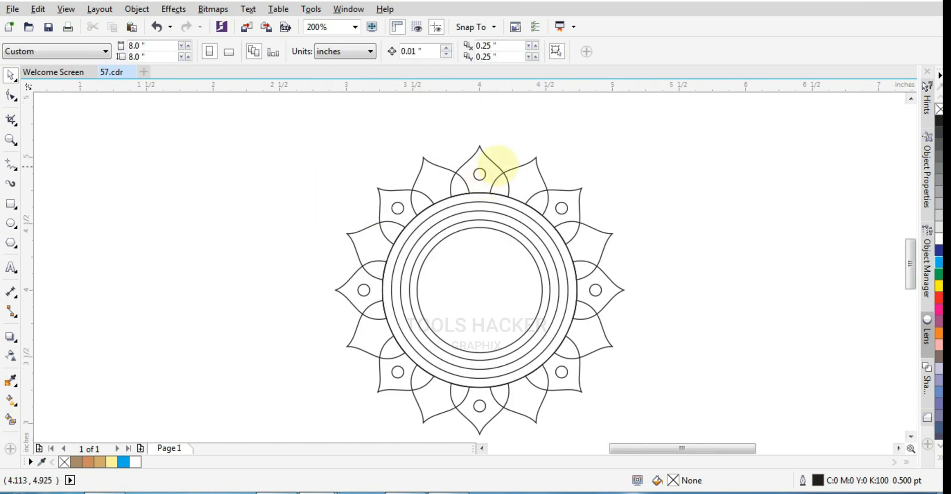
scroll(494, 167, "up", 1)
left_click(495, 169)
left_click(402, 145)
mouse_move(394, 157)
left_mouse_down()
mouse_move(376, 179)
mouse_move(407, 185)
left_mouse_up()
left_click(11, 223)
scroll(387, 164, "up", 1)
scroll(417, 172, "down", 1)
scroll(418, 172, "up", 1)
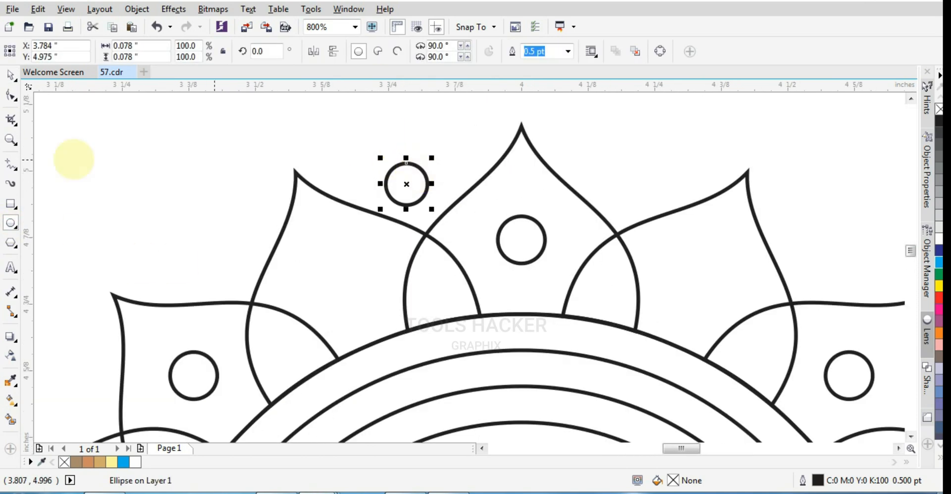
scroll(435, 187, "down", 1)
scroll(416, 198, "up", 1)
scroll(435, 191, "up", 1)
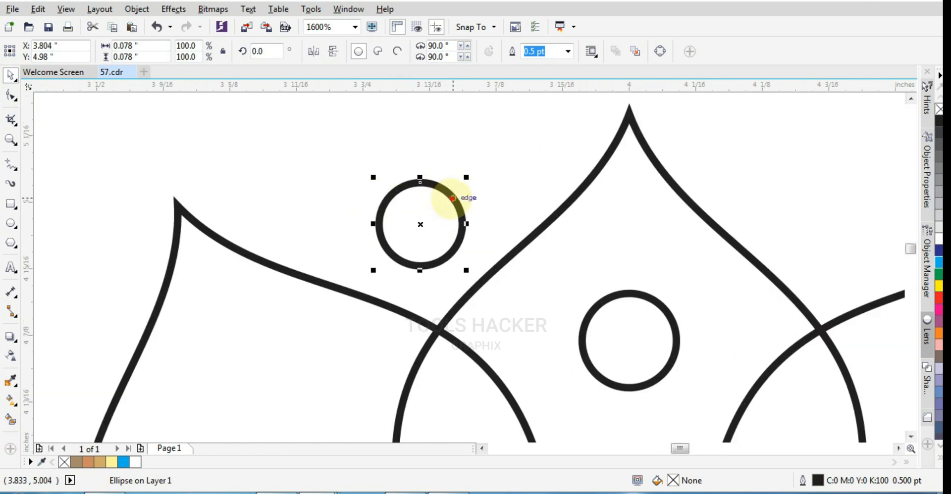
Surround the new circle with an arc of copies scaled to about 0.042 inches and group the circle cluster
left_click_drag(438, 261, 328, 234)
right_click(328, 233)
left_click_drag(352, 246, 322, 218)
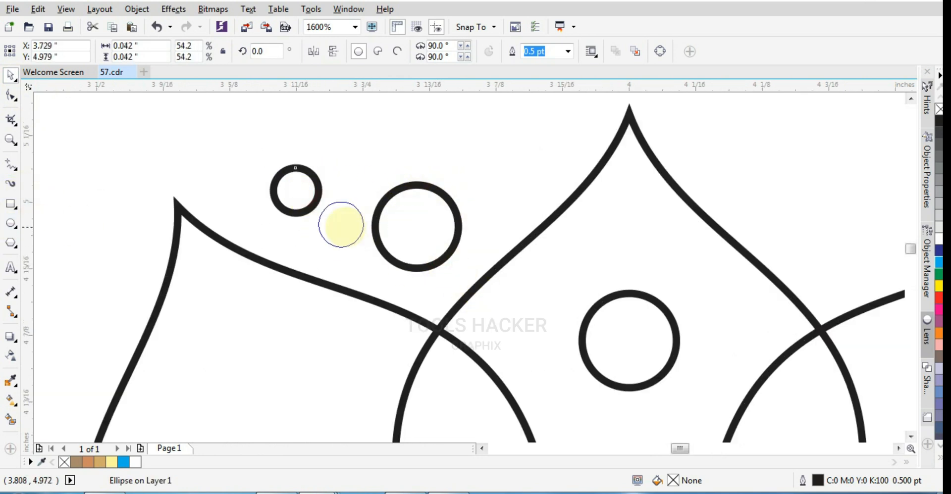
left_click_drag(295, 190, 293, 233)
left_click_drag(392, 235, 417, 226)
left_click_drag(319, 255, 304, 195)
right_click(304, 195)
key("ctrl+r")
key("ctrl+r")
key("ctrl+r")
scroll(303, 200, "down", 3)
left_click_drag(310, 161, 438, 263)
key("ctrl+g")
Rotate a copy of the circle cluster about the ring centre to 180.622 degrees and group the two opposite clusters
scroll(390, 205, "up", 1)
mouse_move(389, 176)
left_mouse_down()
mouse_move(442, 431)
mouse_move(439, 377)
left_mouse_up()
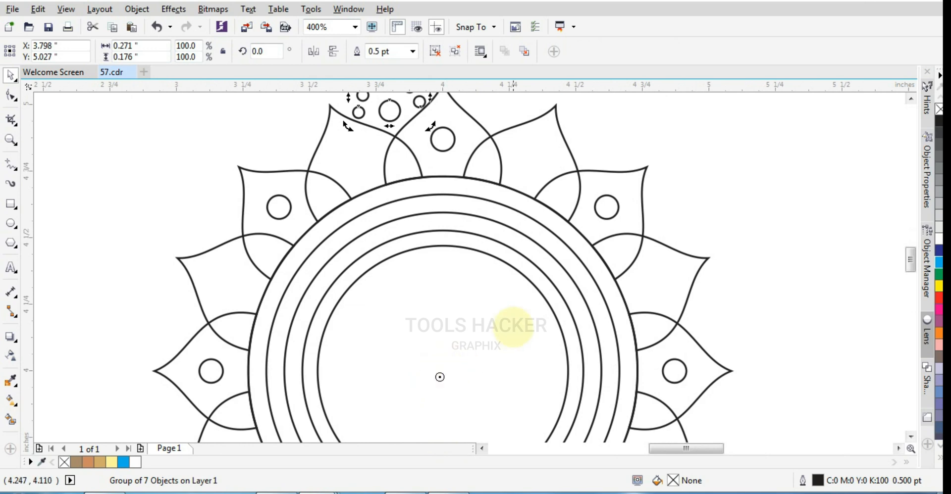
scroll(513, 326, "down", 1)
left_click_drag(504, 201, 508, 422)
right_click(508, 422)
scroll(516, 425, "down", 1)
scroll(504, 329, "up", 2)
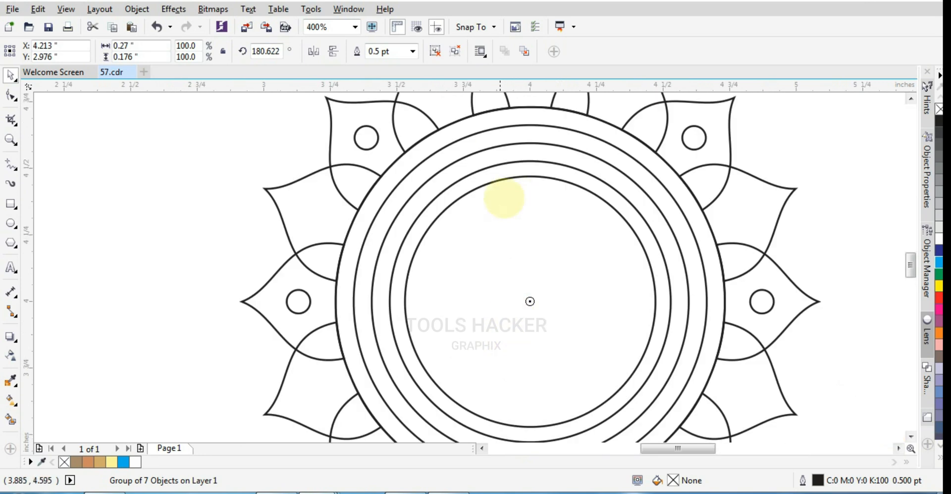
scroll(505, 213, "down", 1)
scroll(550, 392, "up", 1)
scroll(551, 405, "down", 1)
left_click(491, 129, "shift")
key("ctrl+g")
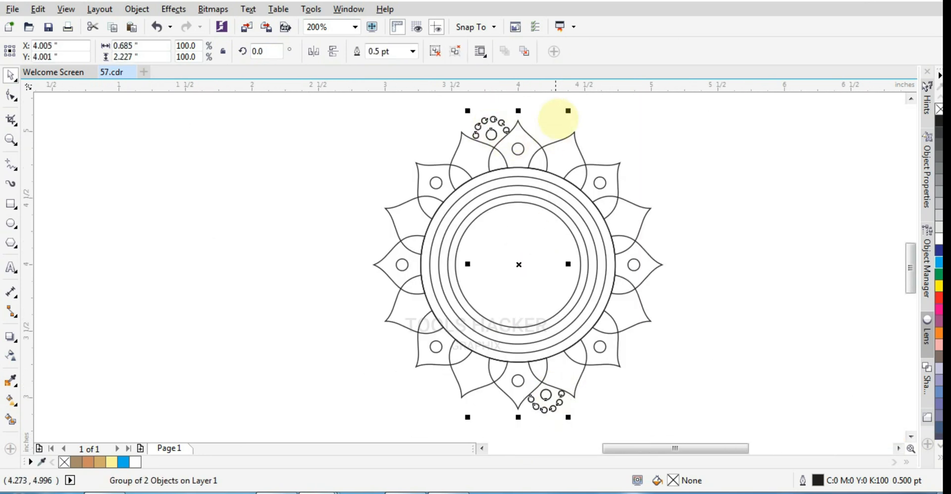
Place a copy of the cluster pair rotated to 292.653 degrees and mirror another copy of it vertically
left_click(473, 130)
left_click_drag(568, 110, 662, 254)
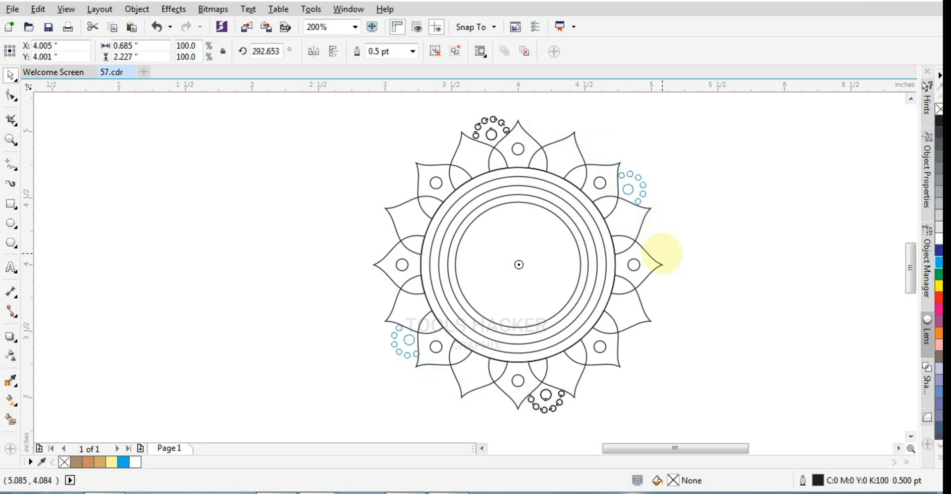
scroll(635, 209, "up", 1)
scroll(636, 214, "down", 1)
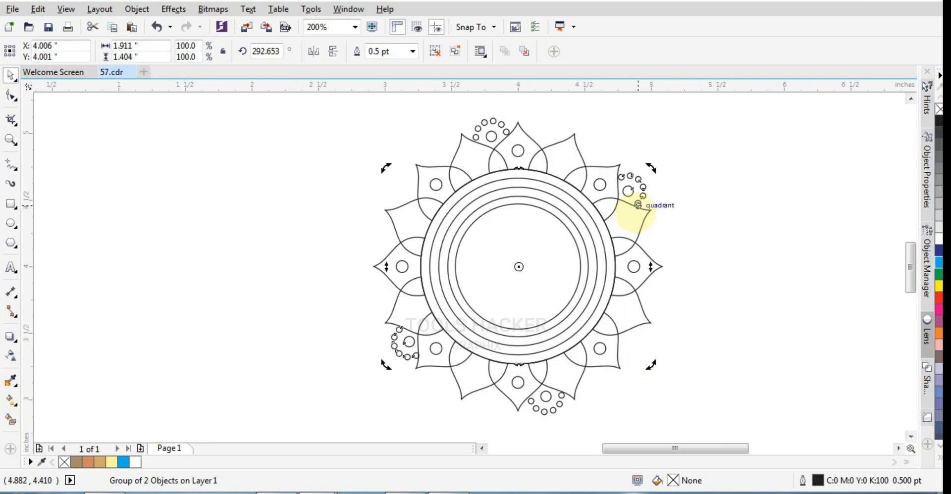
left_click(333, 51)
left_click(705, 160)
scroll(490, 213, "up", 1)
scroll(410, 193, "down", 1)
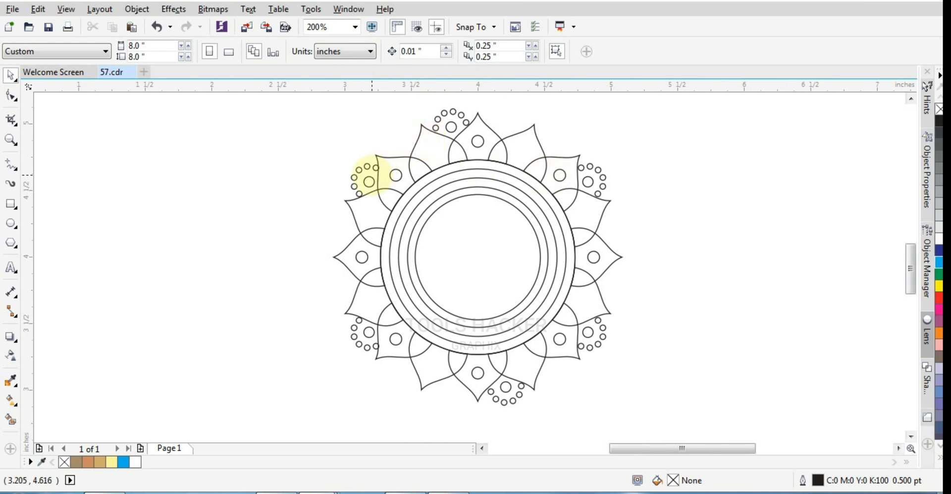
Mirror a copy of the original cluster pair to the other side of the top petal and rotate another copy to 313.713 degrees
left_click(371, 178)
left_click(639, 193)
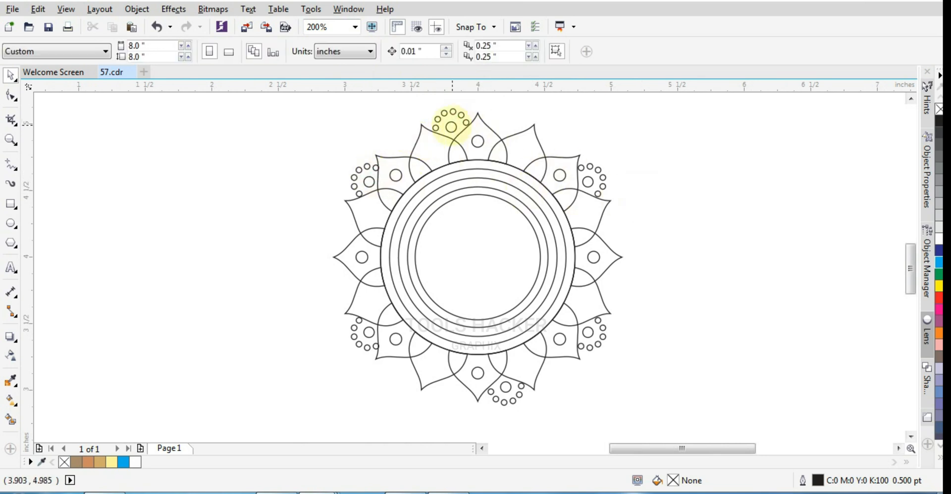
left_click(451, 126)
left_click(455, 128)
left_click_drag(525, 108, 575, 148)
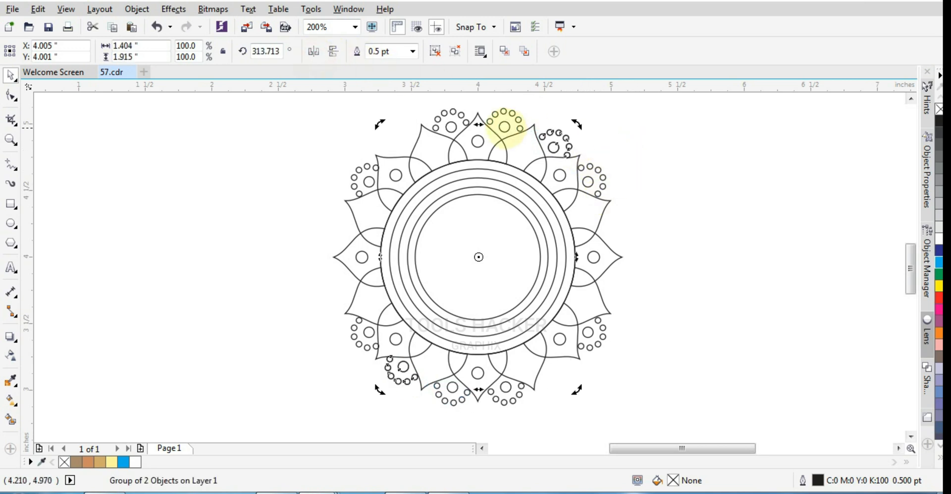
Rotate a copy of the cluster pair to 269.718 degrees beside the side petals and mirror another copy horizontally
left_click(602, 187)
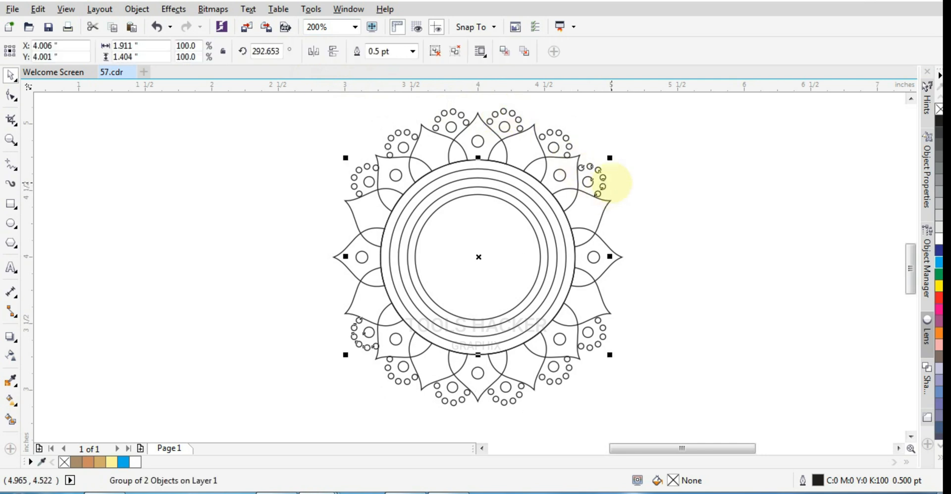
left_click_drag(611, 158, 647, 216)
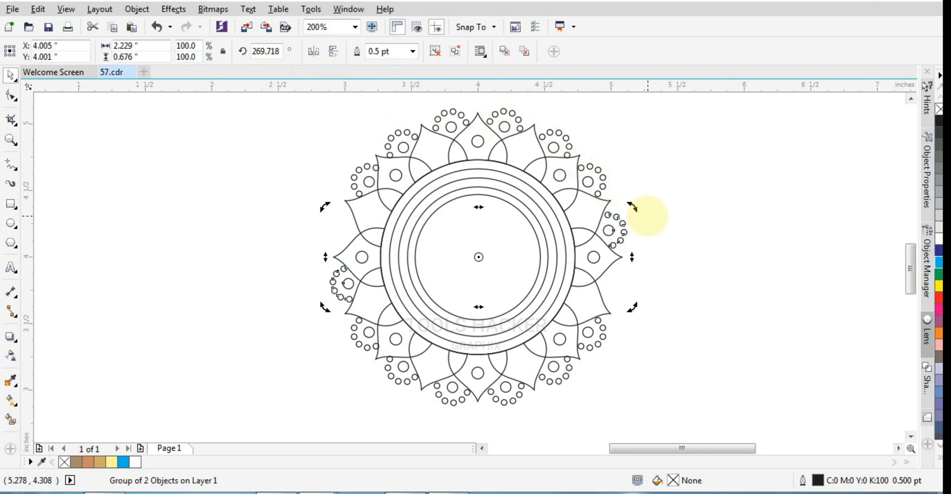
key("plus")
left_click(314, 51)
Group the rings, petals and all circle clusters of the ornament into one object
scroll(611, 220, "down", 1)
left_click(612, 221)
left_click_drag(627, 127, 374, 369)
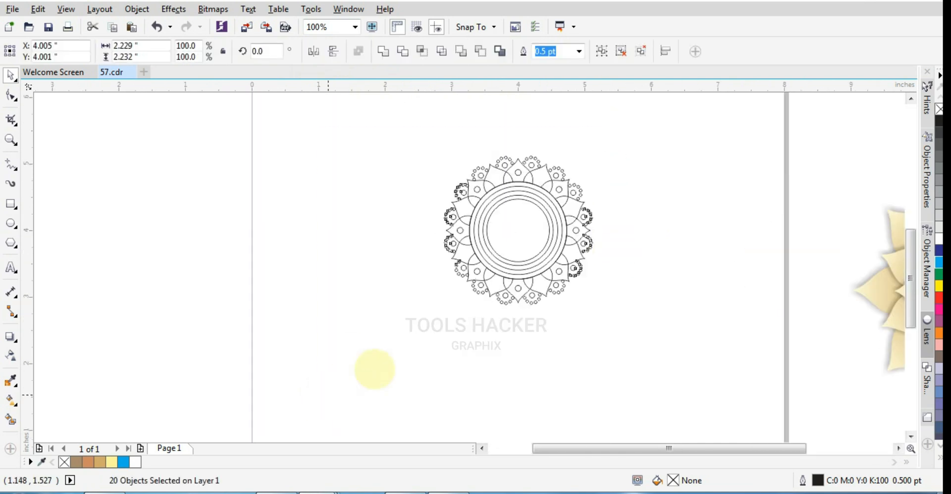
key("ctrl+g")
Draw a two-segment line from the tip of the petal left of the top one, its first segment spanning about 0.119 by 0.151 inches
scroll(437, 208, "up", 3)
left_click(11, 164)
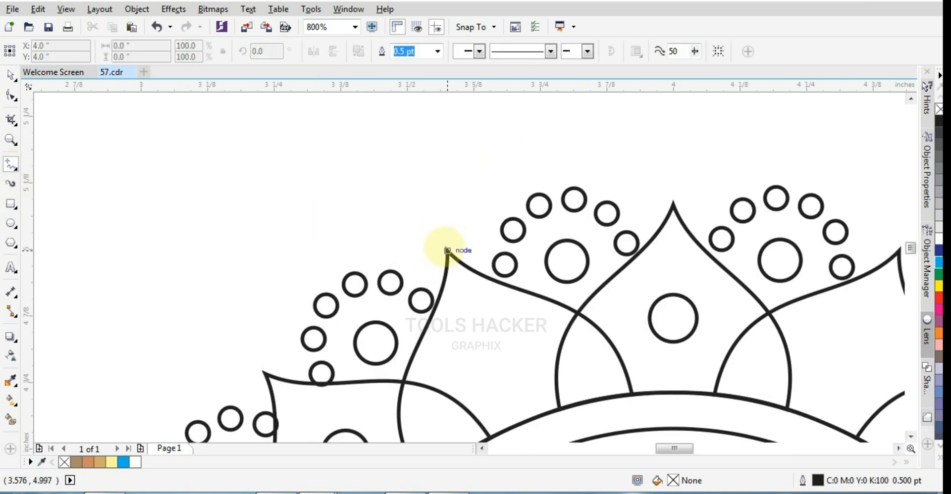
left_click(447, 249)
left_click(510, 171)
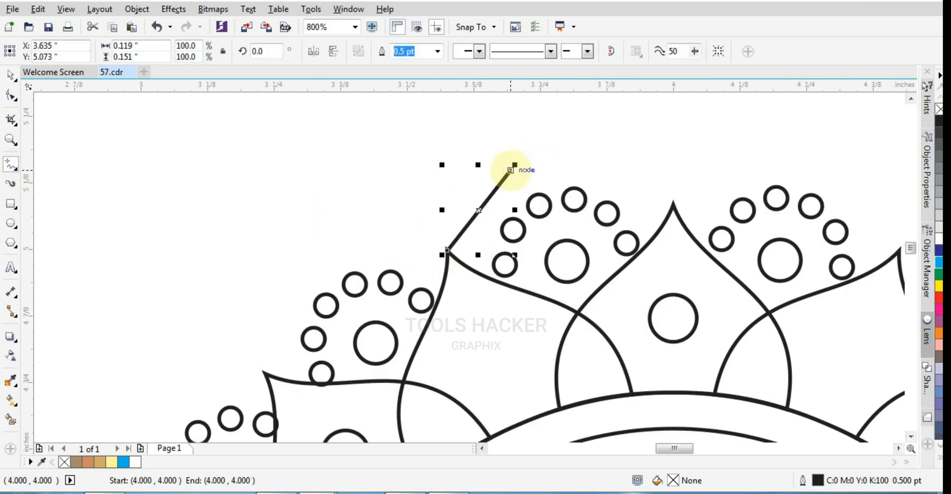
left_click(510, 170)
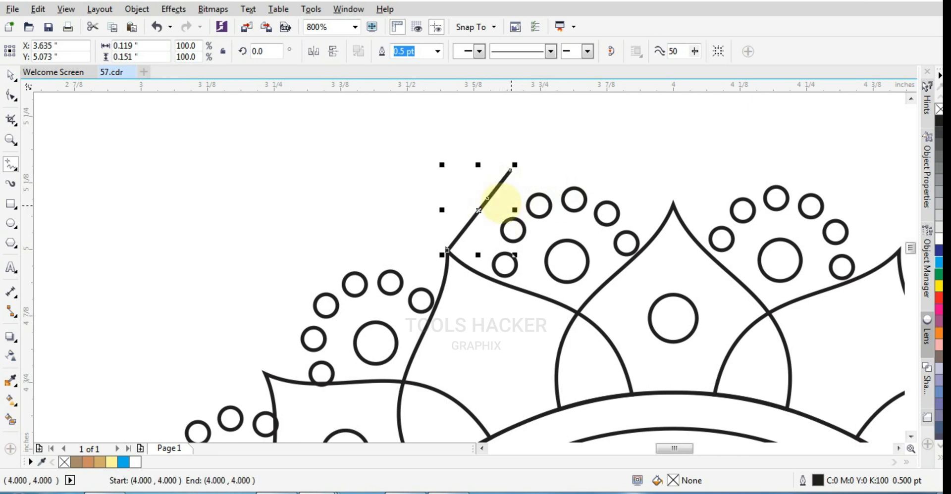
Bend both segments of the line into curves that form a hook-shaped scroll rising from the petal tip
scroll(499, 203, "up", 3)
key("F10")
left_click_drag(445, 234, 397, 283)
left_click(395, 300)
left_click_drag(356, 172, 343, 201)
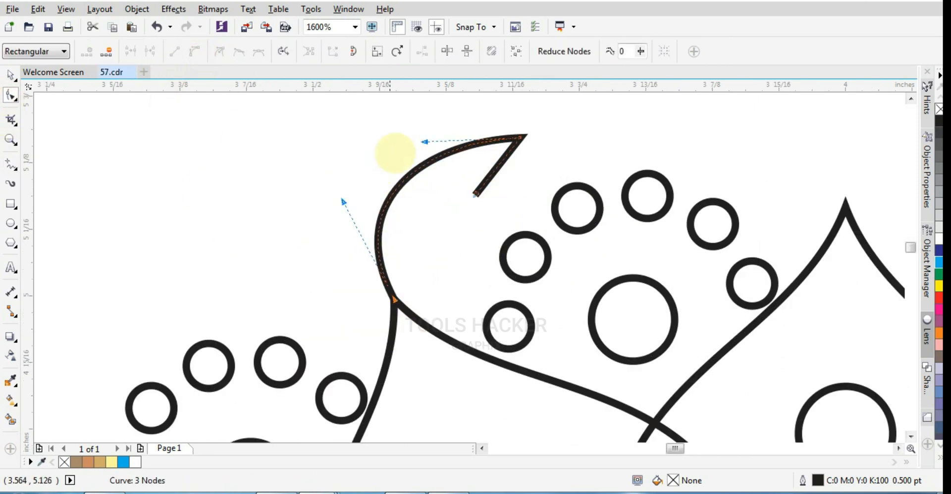
left_click_drag(425, 143, 449, 104)
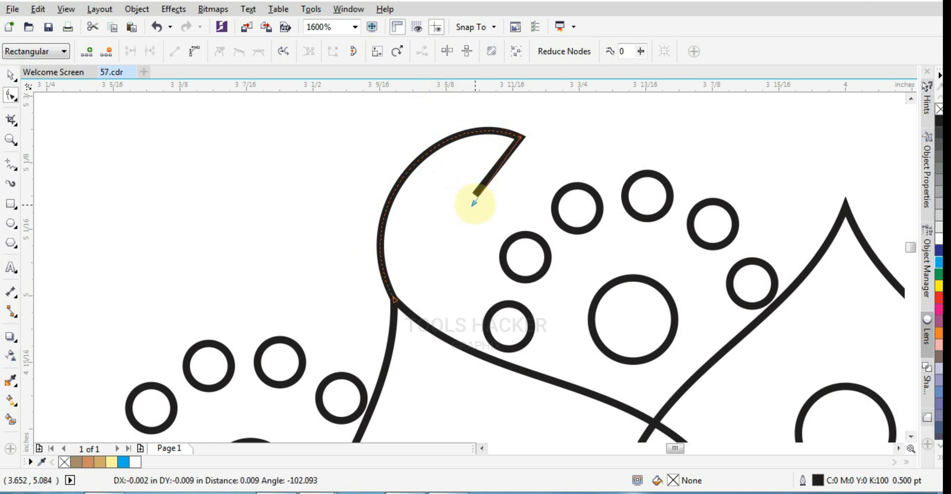
left_click_drag(465, 203, 512, 239)
left_click(465, 205)
mouse_move(549, 174)
left_mouse_down()
mouse_move(565, 158)
mouse_move(555, 170)
left_mouse_up()
Reposition the scroll's upper and end nodes and adjust their handles to form a smooth, tighter curl
scroll(543, 173, "down", 1)
scroll(534, 173, "up", 1)
left_click_drag(529, 138, 505, 151)
left_click_drag(480, 210, 454, 223)
key("ctrl+z")
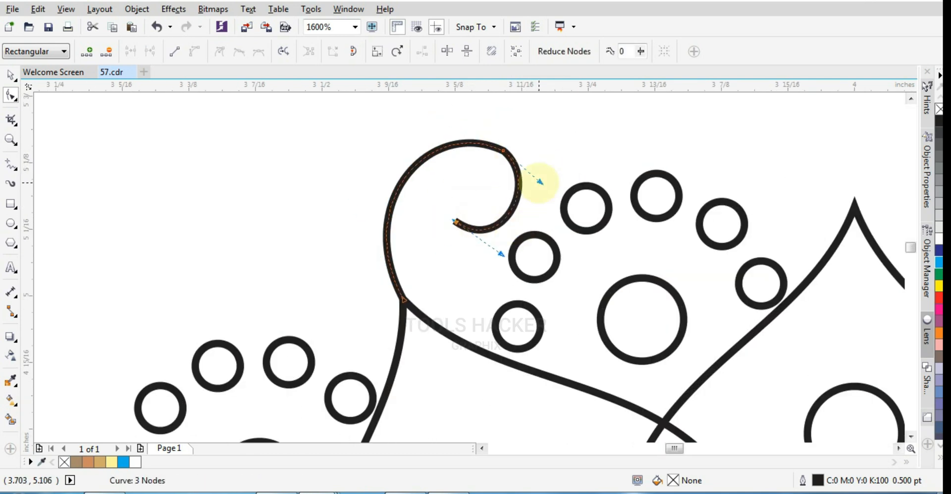
left_click_drag(547, 178, 548, 181)
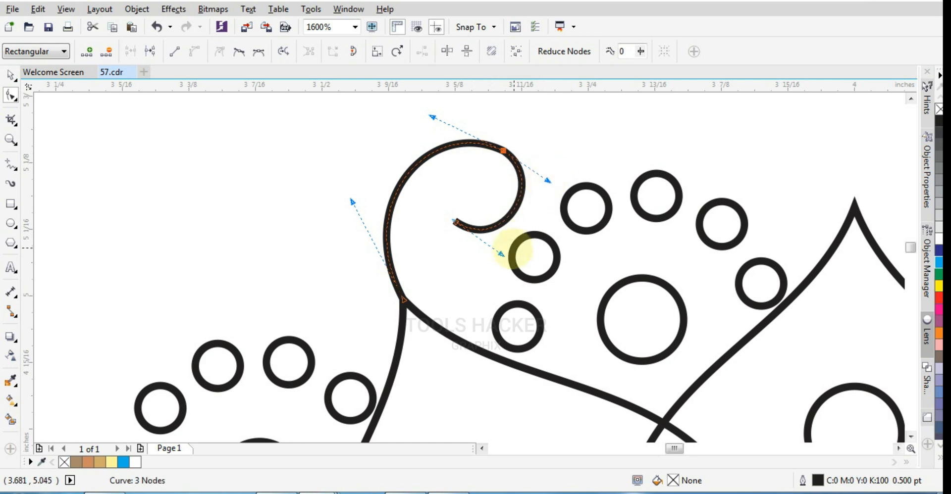
left_click_drag(501, 254, 492, 266)
left_click_drag(549, 182, 558, 181)
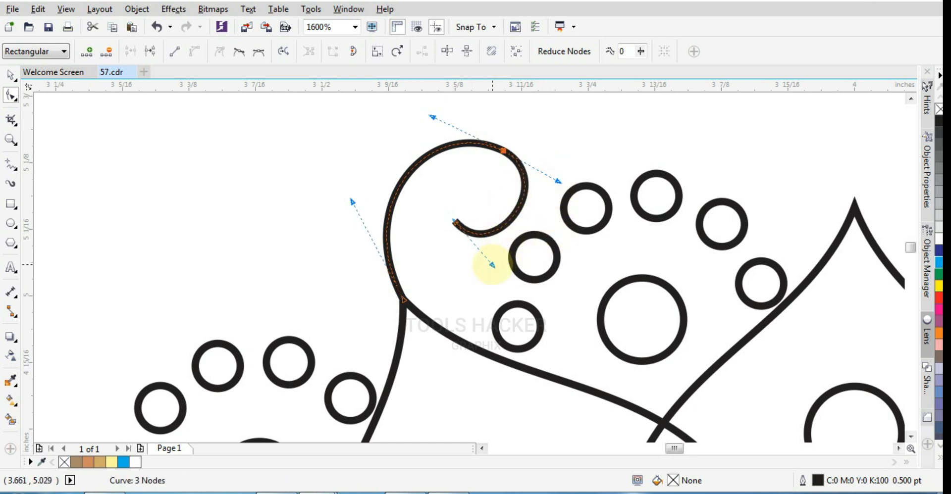
Draw a tiny circle around the inner end of the scroll and adjust its size and position
left_click(11, 223)
scroll(450, 202, "up", 1)
left_click_drag(446, 202, 477, 233)
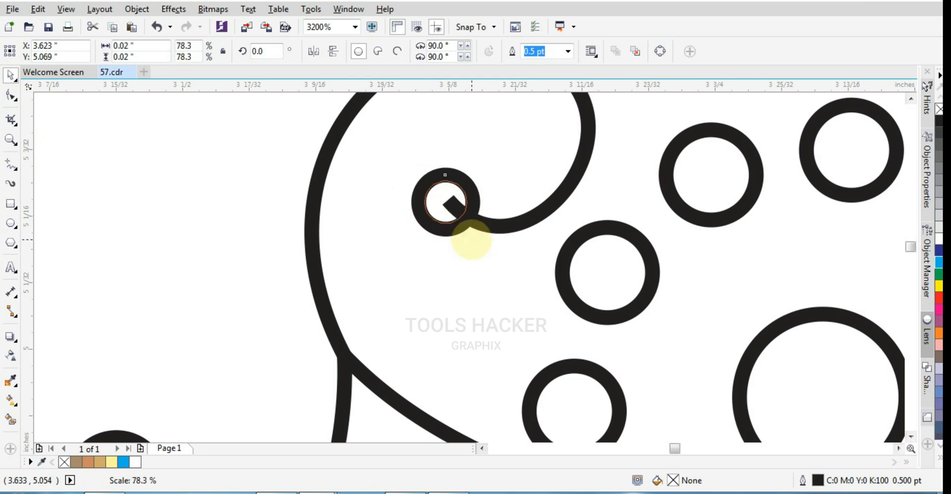
left_click_drag(448, 220, 442, 210)
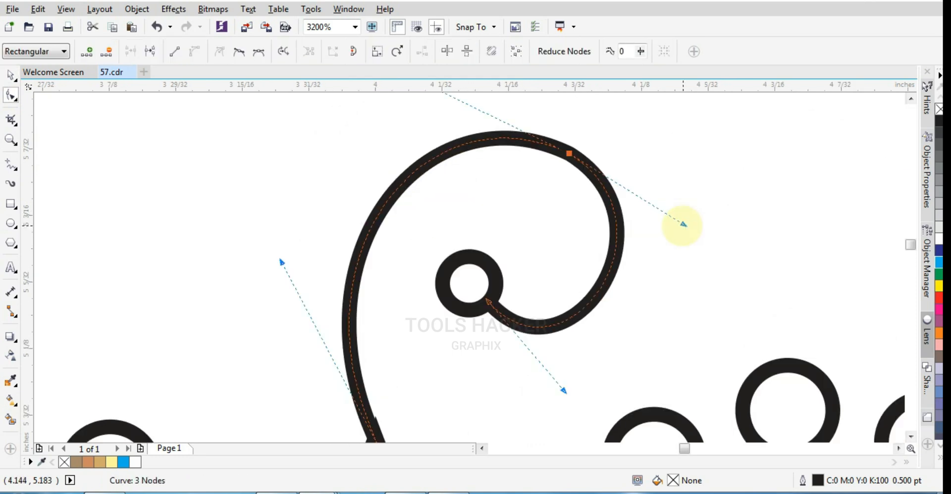
Place the scroll and its end circle at the tip of the top petal and group them
scroll(599, 263, "down", 2)
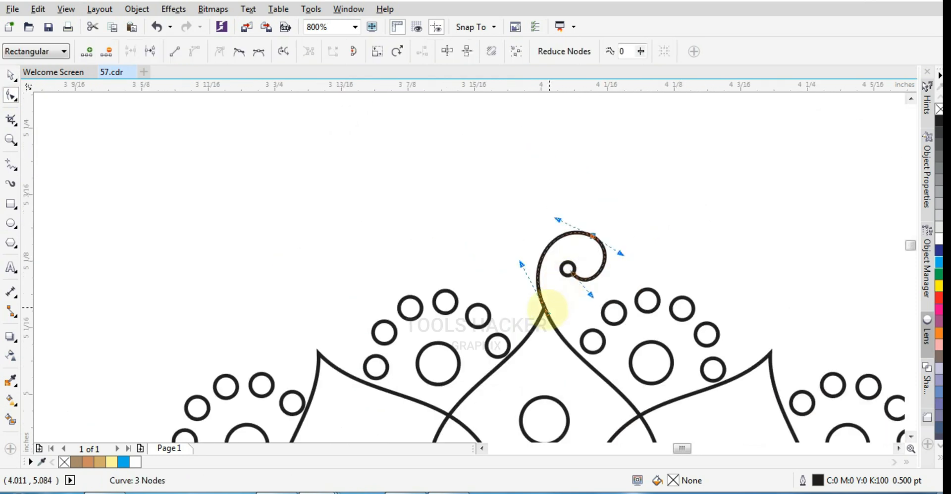
scroll(547, 311, "up", 2)
left_click(9, 77)
scroll(453, 231, "down", 2)
left_click(456, 230)
scroll(482, 225, "up", 2)
left_click(543, 188)
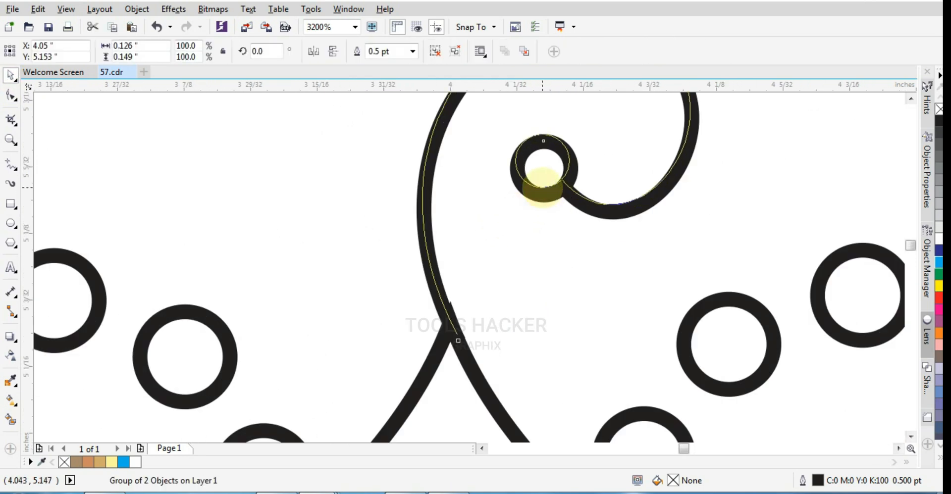
Rotate the scroll group to 339.821 degrees and fit its base onto the top petal's tip
left_click(543, 188)
scroll(607, 240, "down", 1)
left_click_drag(654, 297, 621, 318)
left_click_drag(594, 212, 607, 236)
scroll(548, 288, "up", 3)
scroll(421, 314, "down", 2)
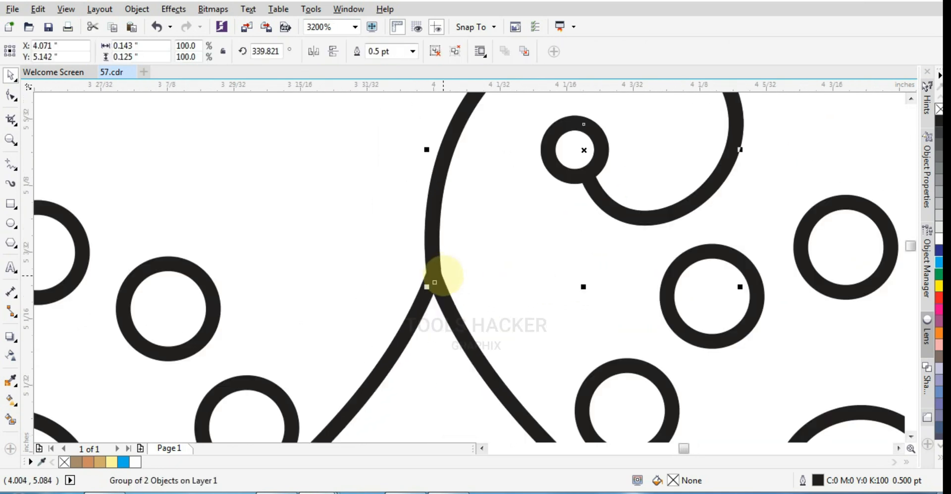
Mirror a copy of the scroll horizontally to the other side of the top petal's tip and group the two scrolls
left_click(739, 151, "ctrl")
scroll(601, 212, "down", 1)
left_click_drag(673, 180, 503, 197)
key("ctrl+z")
key("Escape")
left_click(669, 180)
scroll(503, 255, "up", 3)
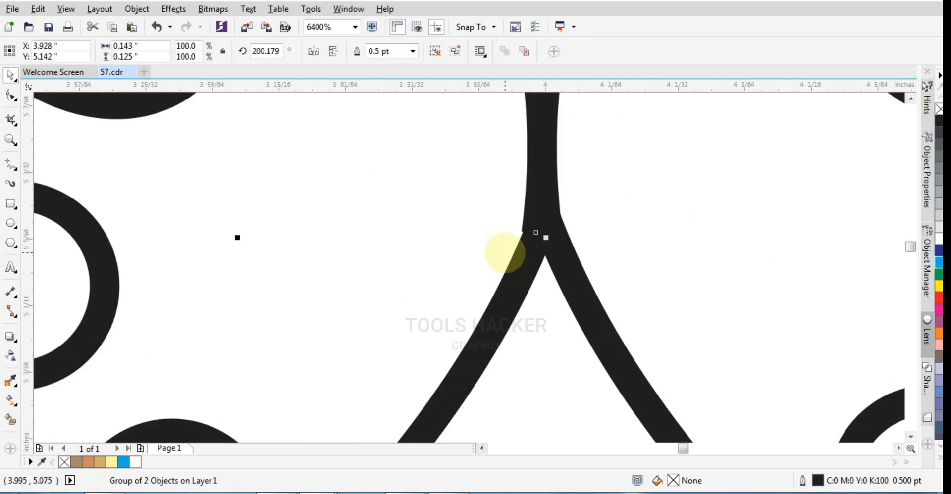
scroll(530, 216, "down", 4)
left_click(564, 206, "shift")
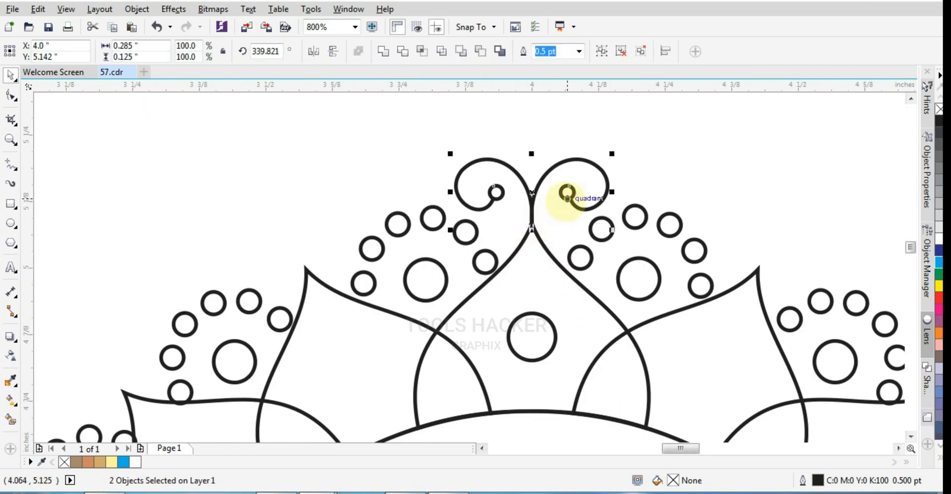
key("ctrl+g")
Flip a copy of the scroll pair vertically and attach it to the tip of the bottom petal
scroll(537, 202, "down", 3)
scroll(534, 245, "up", 1)
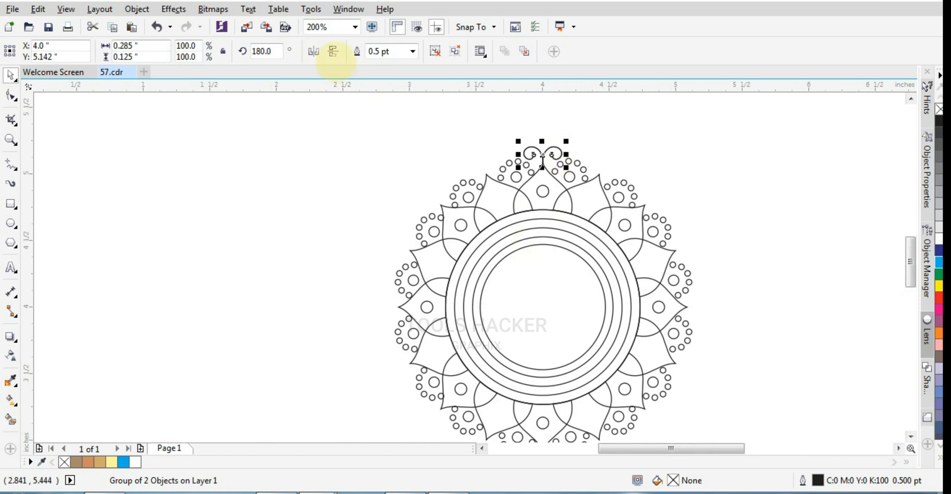
scroll(543, 174, "down", 1)
scroll(542, 299, "up", 1)
left_click(542, 339, "shift")
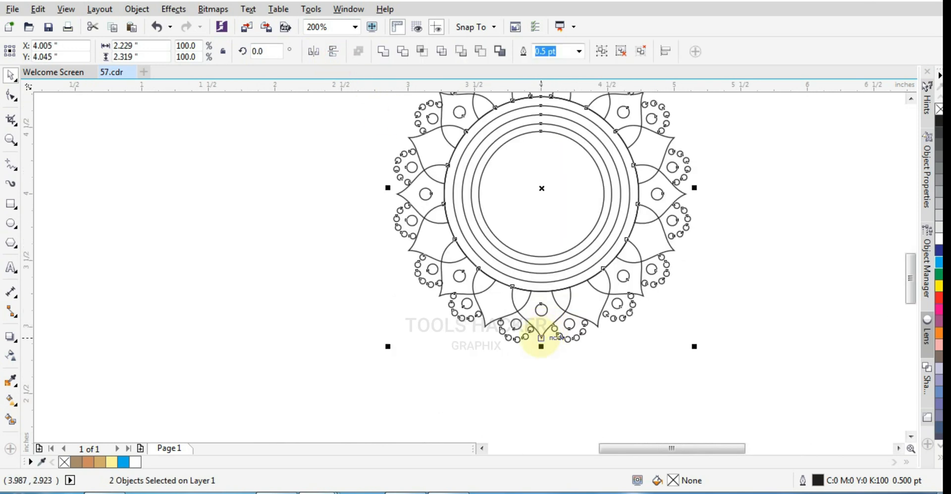
key("b")
left_click(578, 375)
scroll(548, 360, "up", 1)
scroll(548, 361, "up", 3)
left_click(528, 372)
scroll(531, 346, "up", 2)
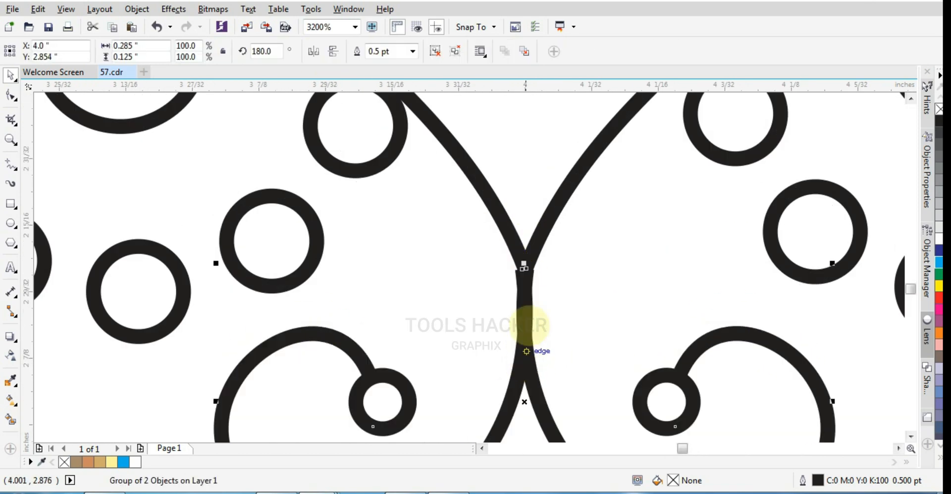
scroll(522, 316, "down", 5)
Group the top and bottom scroll pairs and place copies rotated to 90 and 135 degrees about the ring centre
left_click(524, 125, "shift")
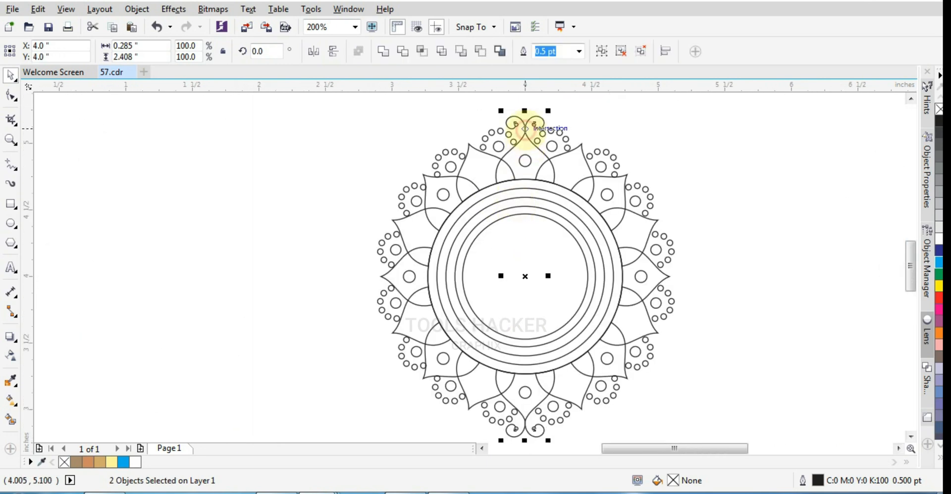
key("ctrl+g")
type("90")
key("Return")
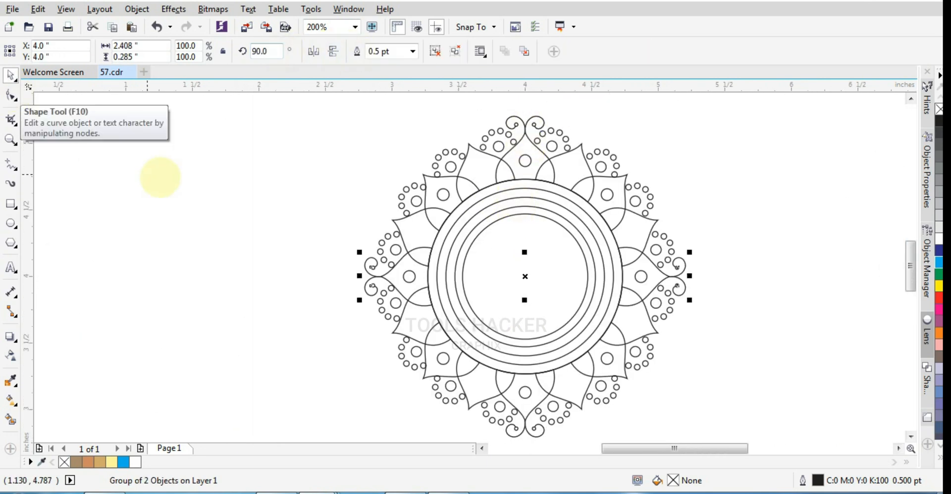
left_click_drag(358, 299, 395, 405)
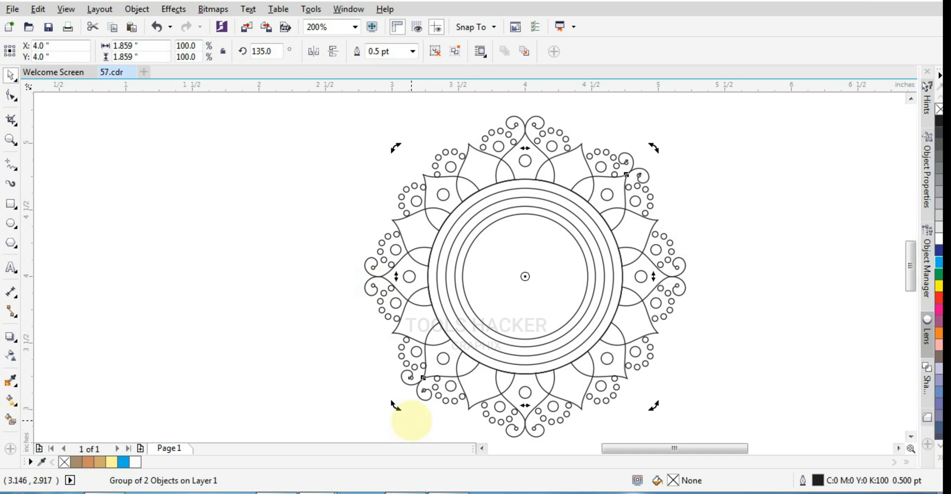
Select the petals, scrolls, small circles and rings of the outlined ornament and group them
scroll(396, 214, "down", 2)
left_click_drag(315, 179, 475, 288)
scroll(411, 228, "up", 1)
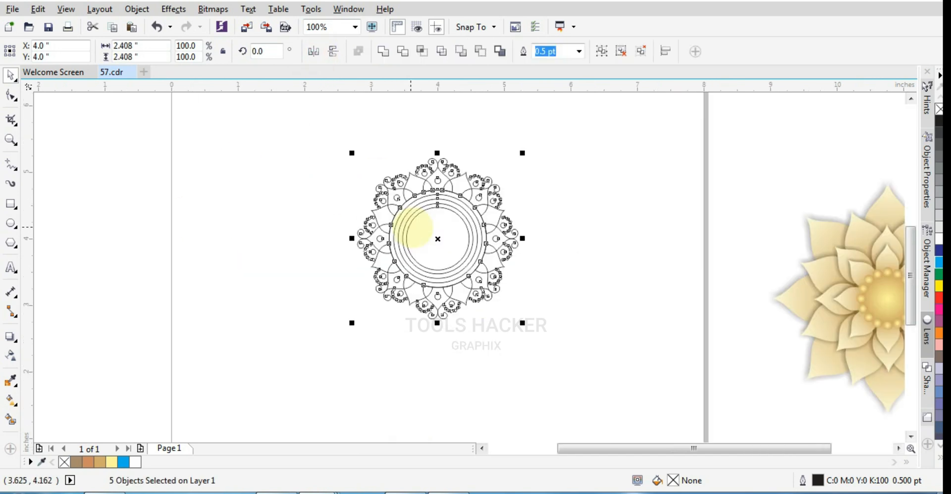
key("ctrl+g")
scroll(601, 212, "up", 5)
key("Escape")
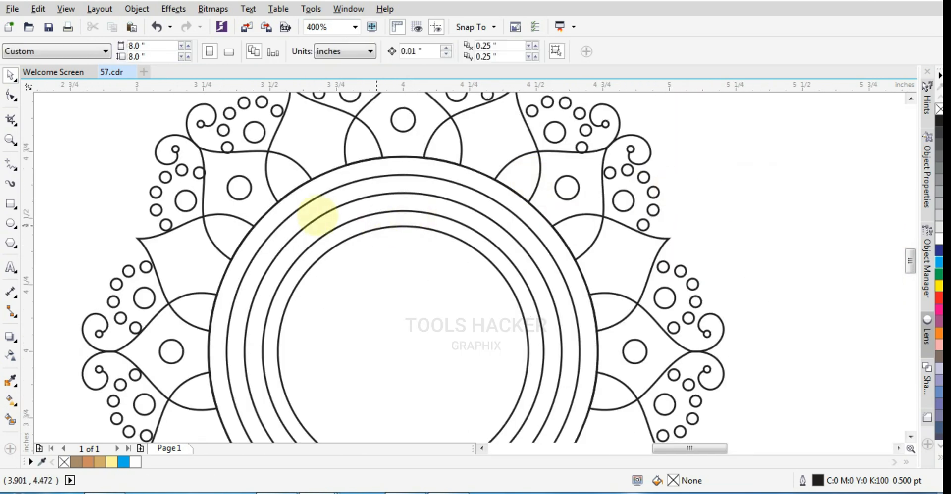
Draw a circle about 0.26 inch across at the top of the ring band, touching the innermost and outermost rings
scroll(335, 216, "down", 1)
left_click(10, 223)
left_click_drag(403, 201, 436, 235)
left_click(10, 74)
scroll(398, 196, "up", 1)
left_click_drag(410, 206, 410, 192)
scroll(393, 121, "up", 1)
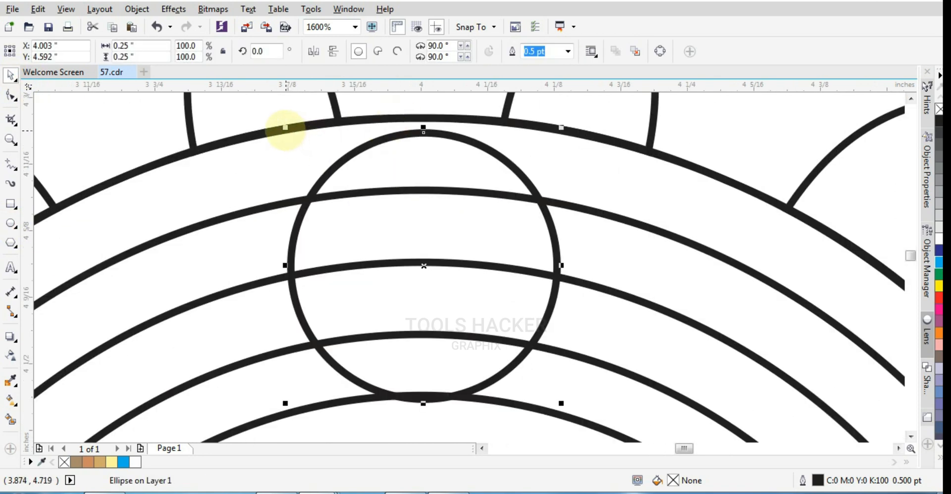
left_click_drag(285, 130, 269, 117)
Make a smaller concentric copy of the circle, about 0.137 inch across, fitted between the second and fourth rings
scroll(488, 218, "down", 1)
scroll(505, 285, "up", 1)
left_click_drag(566, 312, 526, 317)
left_click(548, 319, "shift")
left_click(549, 319, "shift")
scroll(545, 322, "down", 1)
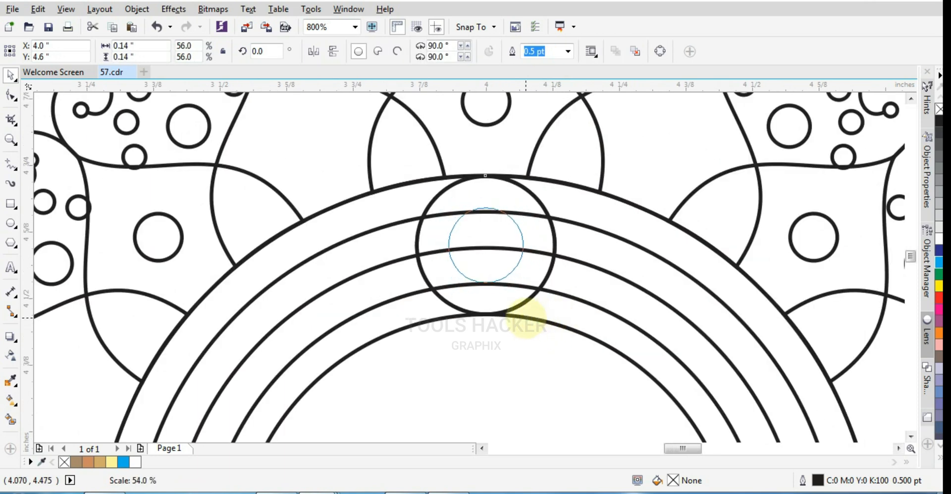
scroll(525, 322, "up", 1)
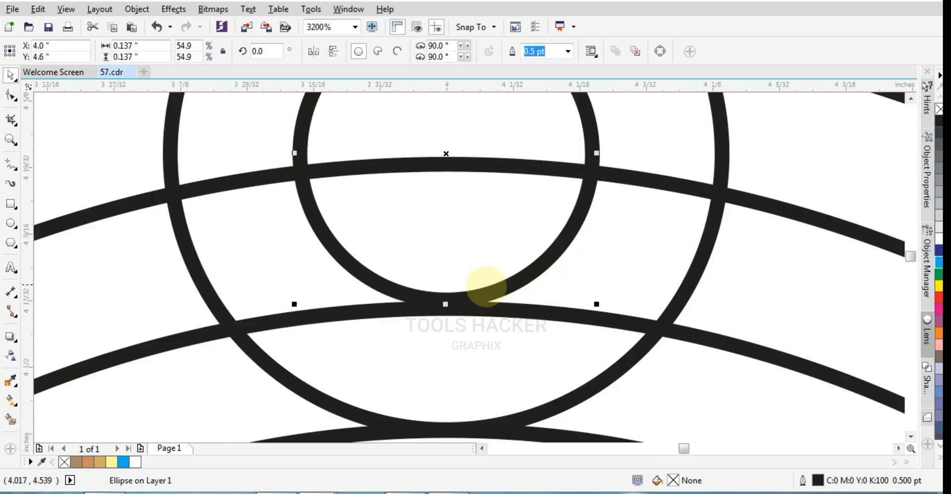
Try to enlarge the outermost ring slightly about its centre
left_click(626, 182, "ctrl")
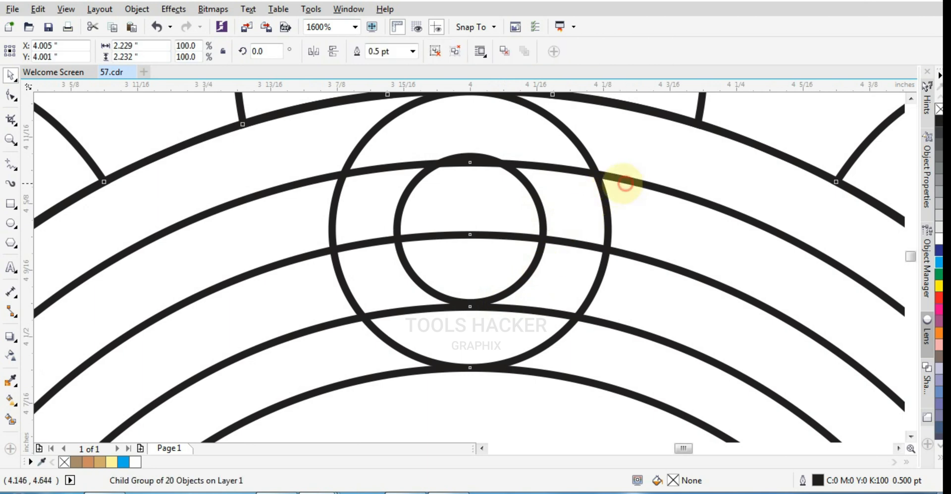
scroll(481, 189, "down", 2)
scroll(516, 200, "up", 1)
left_click(617, 187, "ctrl")
left_click_drag(808, 123, 816, 122)
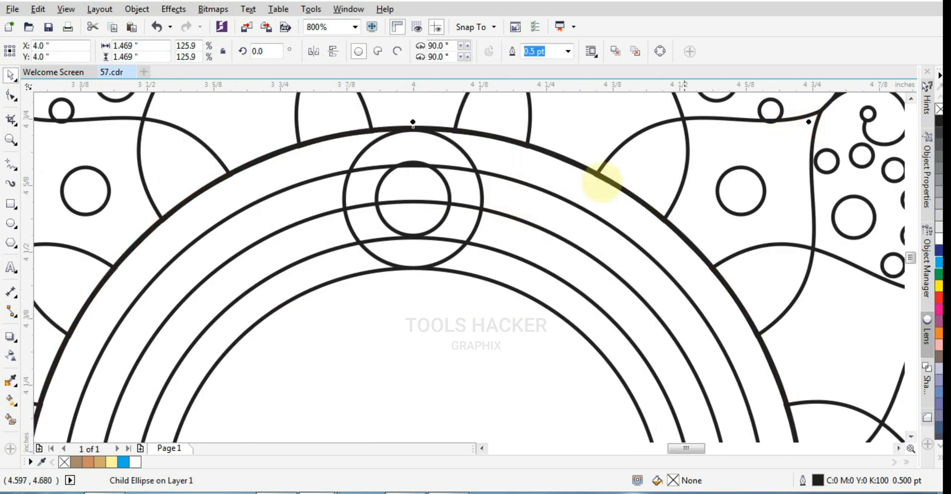
key("ctrl+z")
Resize the second and fourth rings about their centre to touch the small circle's top and bottom edges
left_click(505, 178, "ctrl")
left_click(510, 178, "ctrl")
left_click_drag(771, 159, 705, 230)
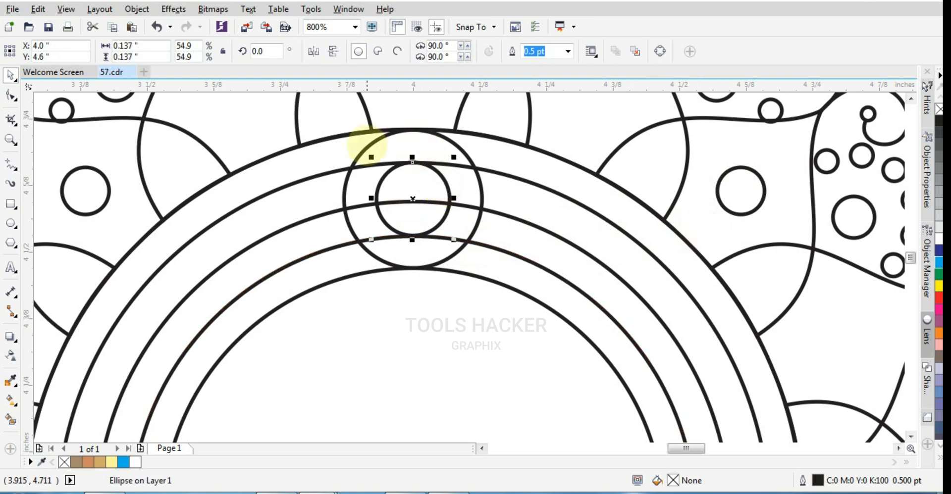
Group the two concentric circles and place a copy at the bottom of the ring band
left_click(371, 145, "shift")
key("ctrl+g")
scroll(430, 178, "down", 2)
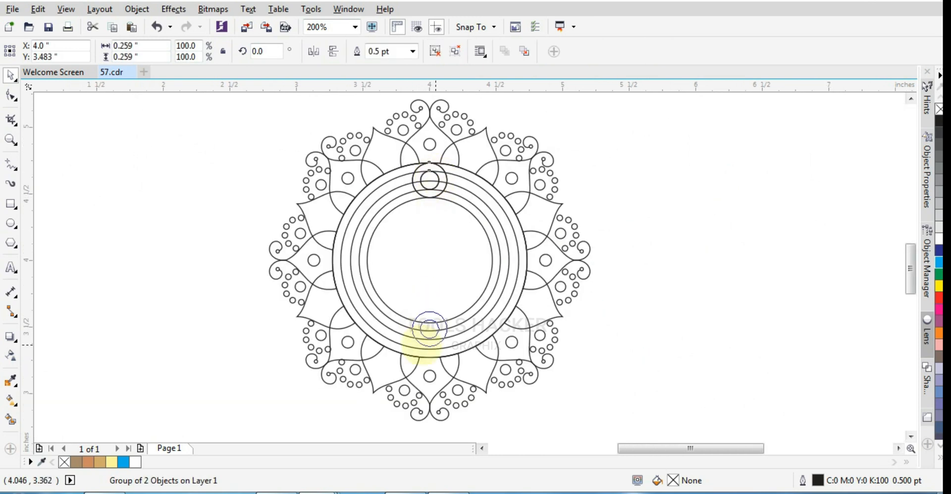
scroll(496, 347, "up", 2)
scroll(510, 261, "down", 2)
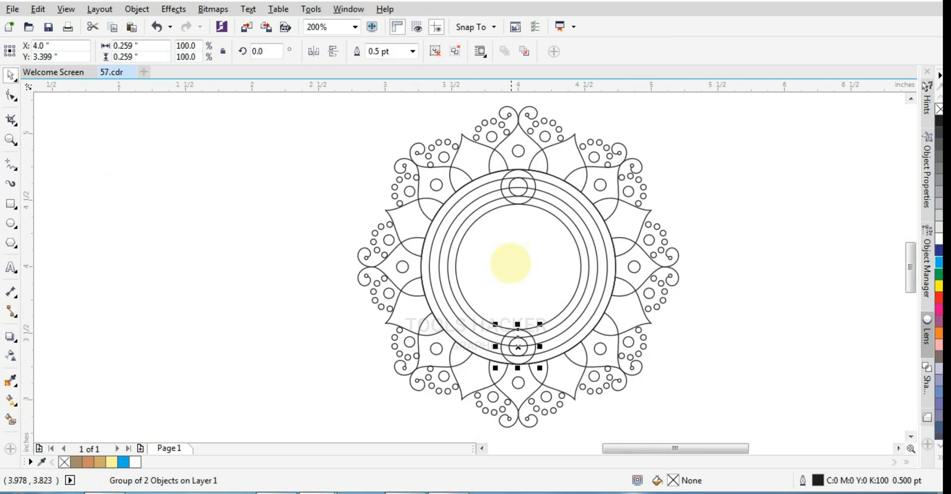
Group the top and bottom circle pairs and place rotated copies at the ring's two sides and on one diagonal
left_click(528, 201, "shift")
key("ctrl+g")
left_click(509, 186)
left_click_drag(540, 166, 598, 284)
right_click(598, 284)
left_click_drag(620, 245, 600, 325)
right_click(600, 325)
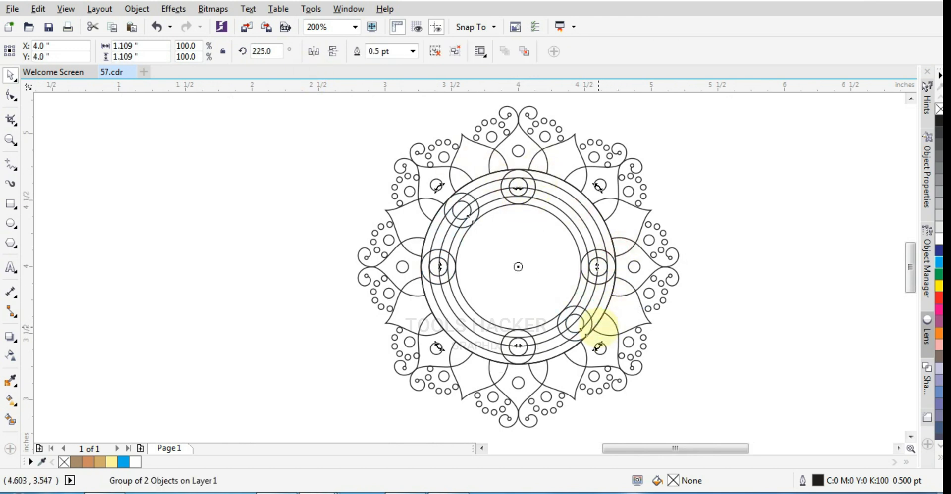
Mirror a copy of the diagonal circle pairs horizontally onto the other diagonal of the ring band
key("KP_Add")
left_click(309, 51)
left_click(336, 310)
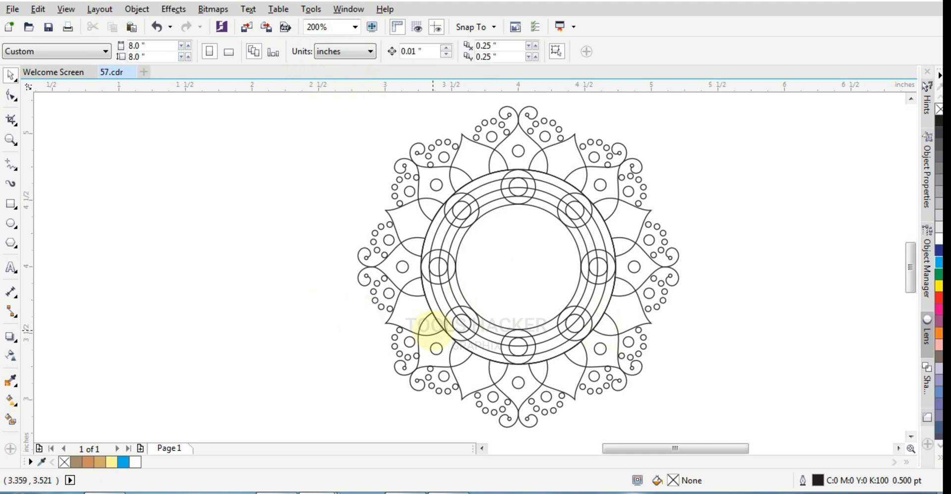
Select the complete ornament with its new circle pairs and group everything
scroll(433, 329, "down", 1)
scroll(433, 326, "up", 1)
scroll(433, 325, "down", 1)
left_click_drag(343, 162, 609, 411)
key("ctrl+g")
scroll(560, 307, "down", 1)
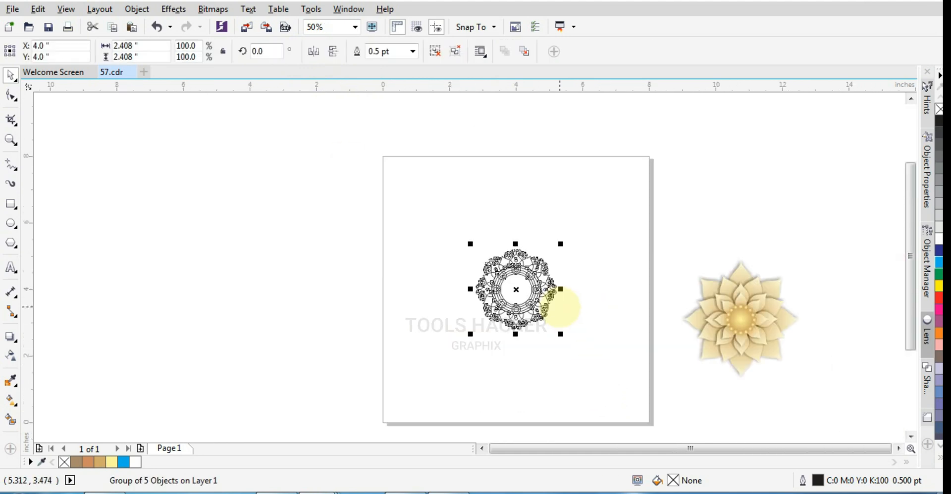
Enlarge the ornament group about its centre to about 5.687 inches wide and make its outline white
scroll(513, 308, "up", 1)
left_click(564, 319)
left_click(554, 342)
scroll(549, 342, "down", 1)
left_click(561, 331)
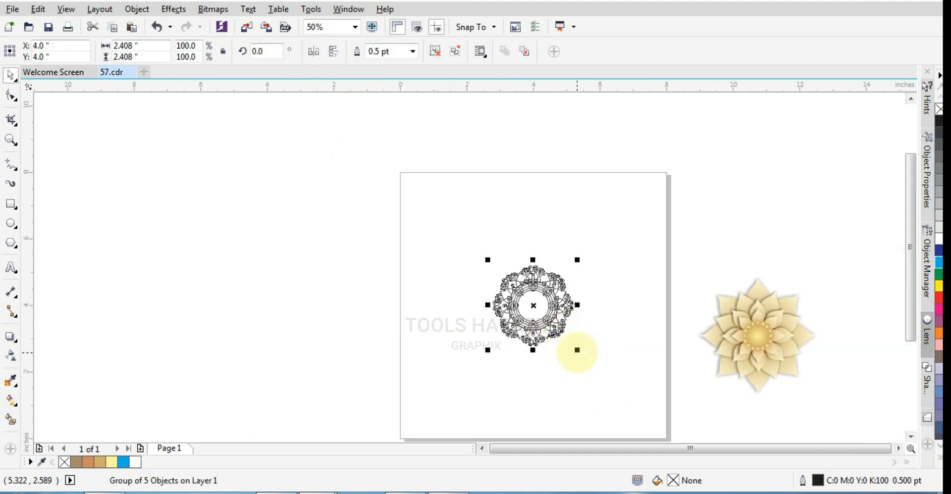
left_click_drag(578, 350, 632, 428)
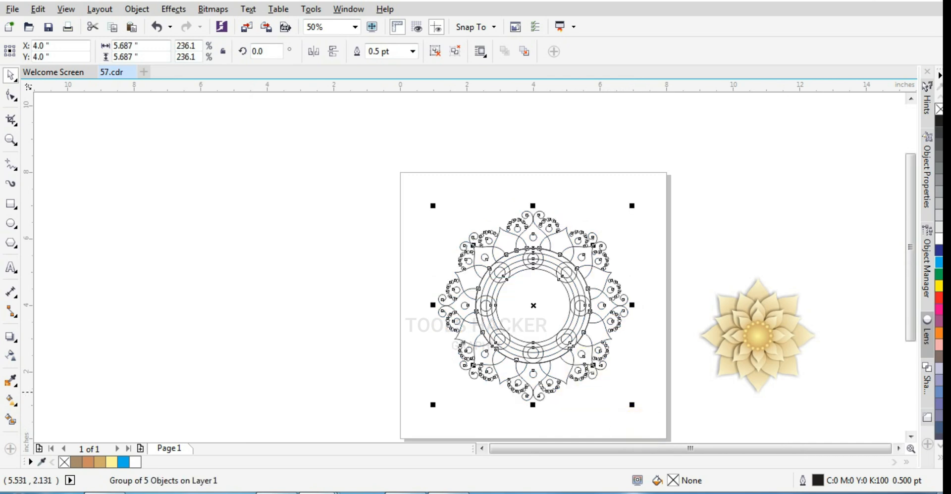
right_click(940, 240)
left_click(725, 259)
Add an 8 by 8 inch page-sized rectangle behind the ornament and give it an elliptical fountain fill
double_click(10, 204)
left_click(10, 74)
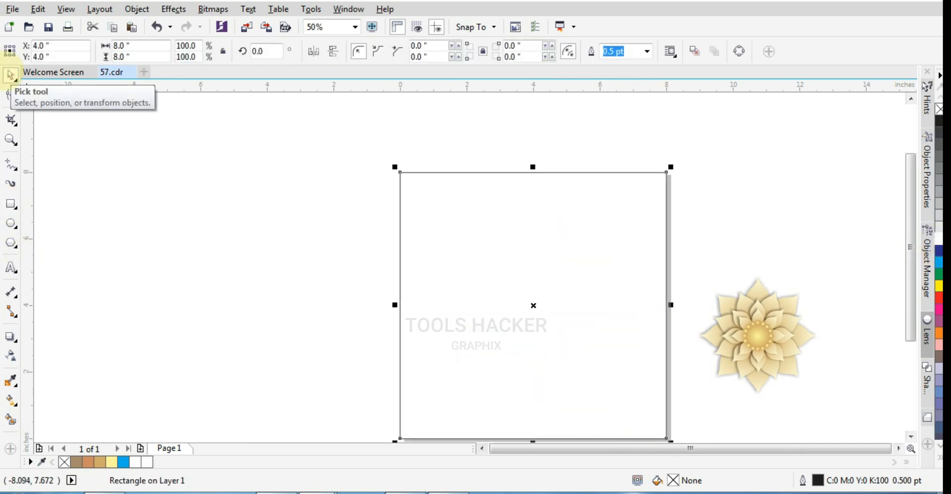
left_click(10, 400)
left_click(74, 397)
left_click(48, 51)
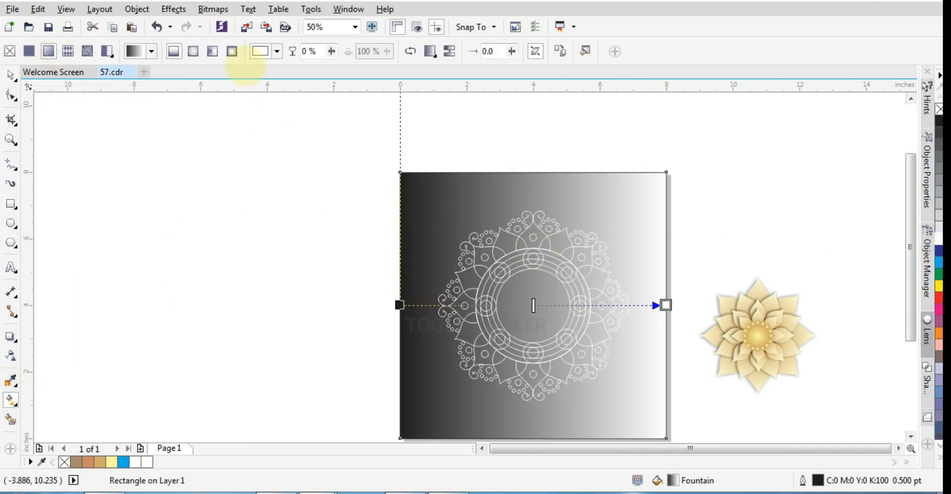
left_click(193, 51)
Set both the centre and edge colours of the background gradient to the palette's dark blue
left_click(939, 251)
left_click(667, 307)
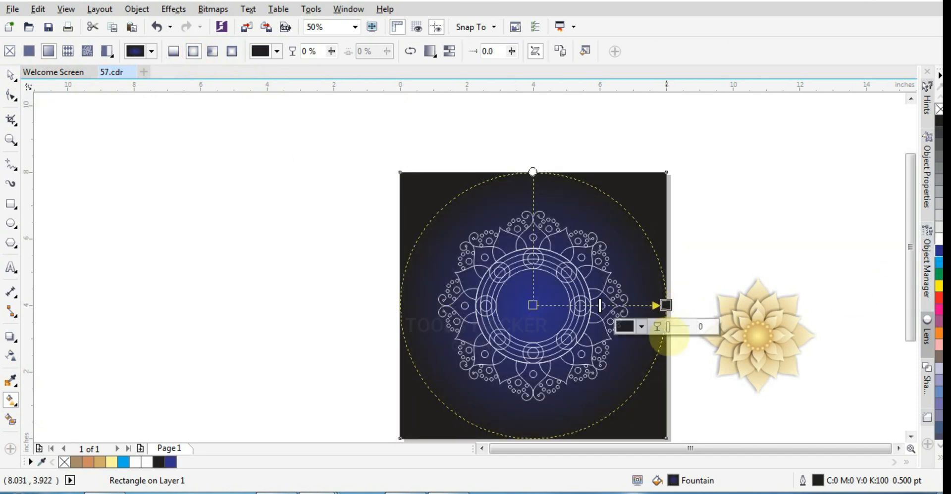
left_click(642, 327)
left_click(939, 251)
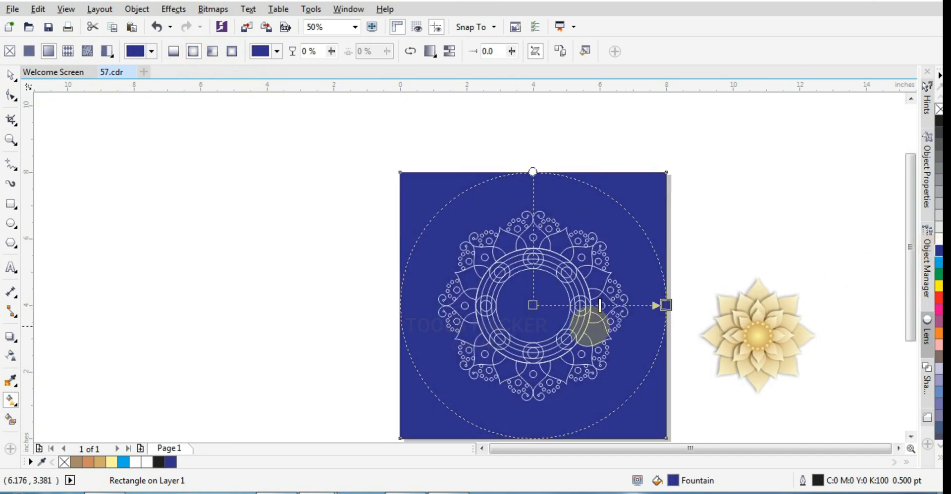
Set the background gradient's centre colour to cyan with CMYK values 100, 0, 0, 0
left_click(533, 305)
left_click(508, 327)
left_click_drag(626, 246, 557, 247)
type("00")
key("Tab")
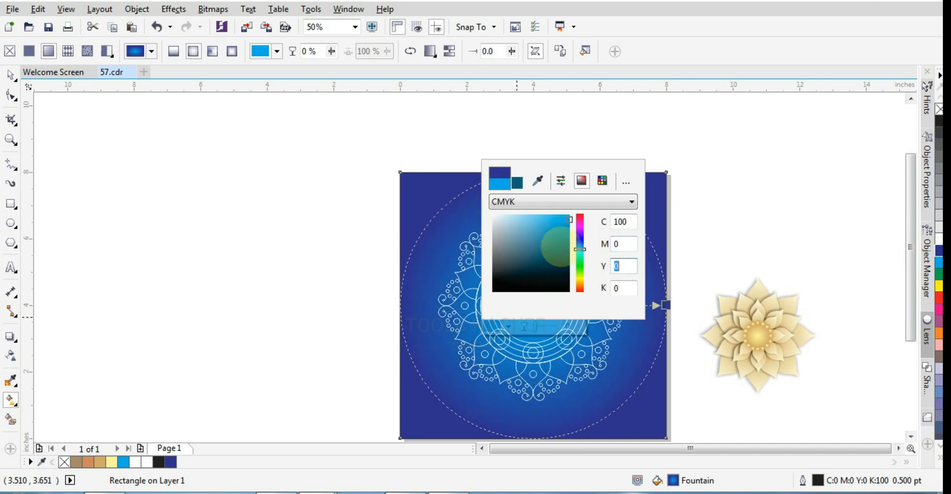
left_click(708, 226)
Darken the background gradient's edge colour to a deep navy
left_click(666, 306)
left_click(643, 326)
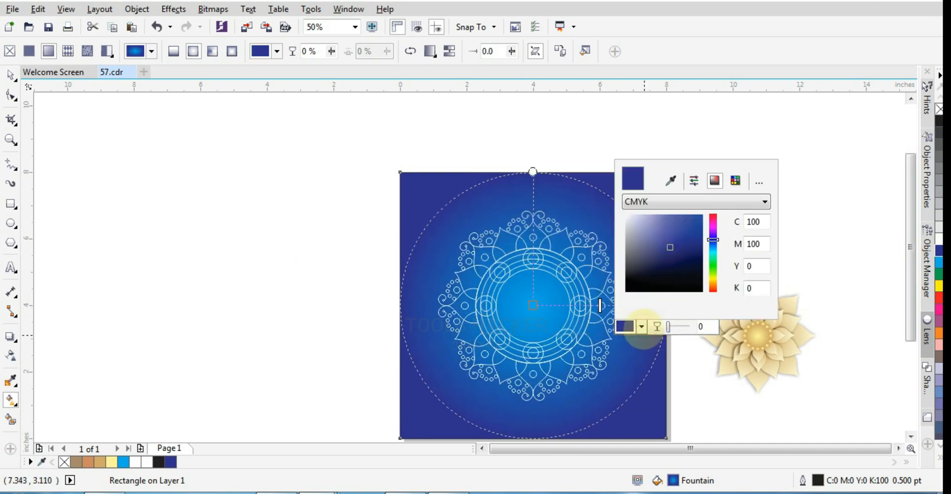
left_click_drag(671, 253, 680, 262)
left_click(105, 197)
Set the magenta value of the background gradient's centre colour to 30
left_click(601, 211)
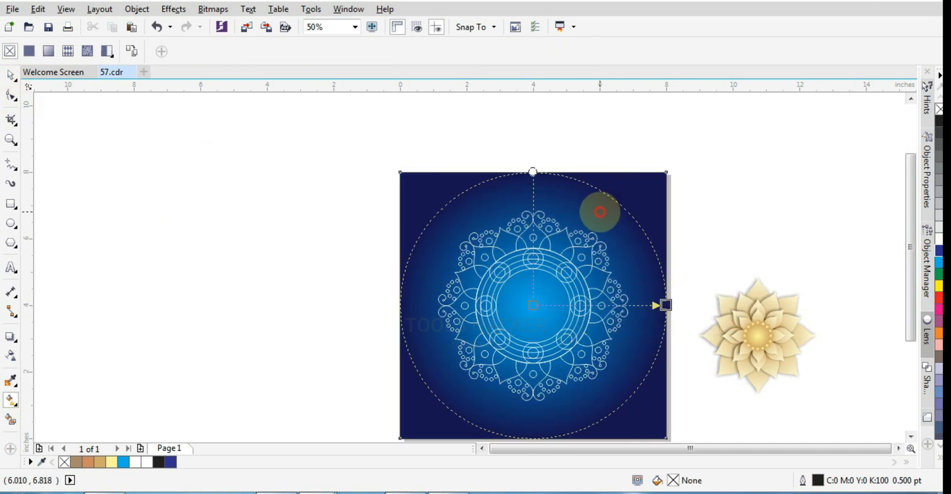
left_click(533, 306)
left_click(506, 325)
left_click_drag(619, 245, 597, 249)
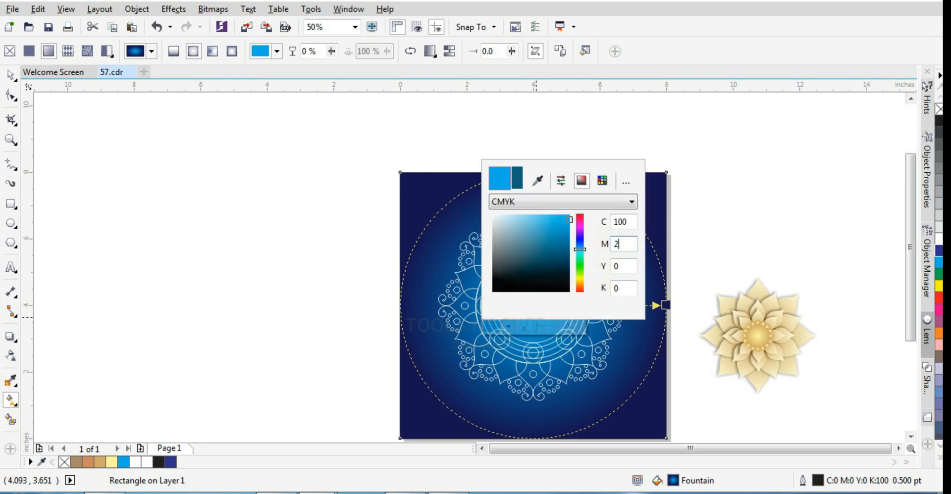
type("30")
key("Tab")
left_click(166, 186)
Enlarge the white ornament about the page centre to about 6.062 inches wide
left_click(11, 75)
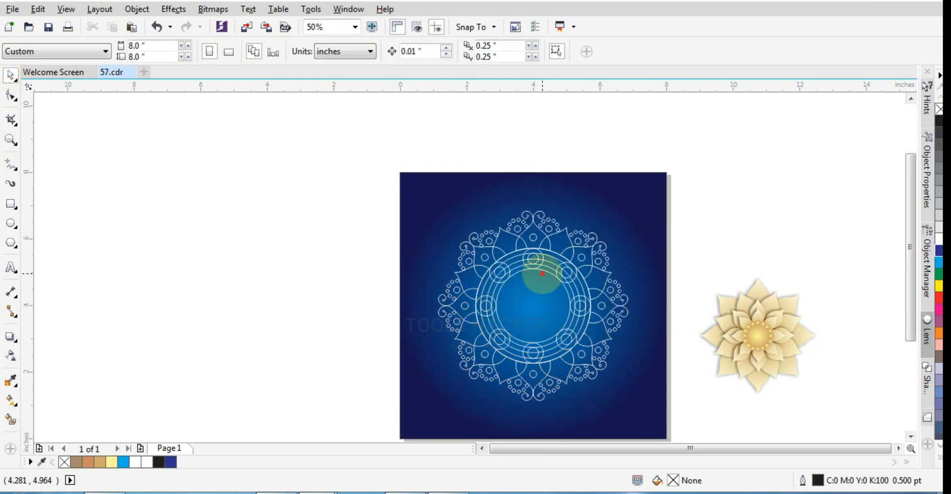
left_click(540, 223)
left_click_drag(630, 403, 641, 414)
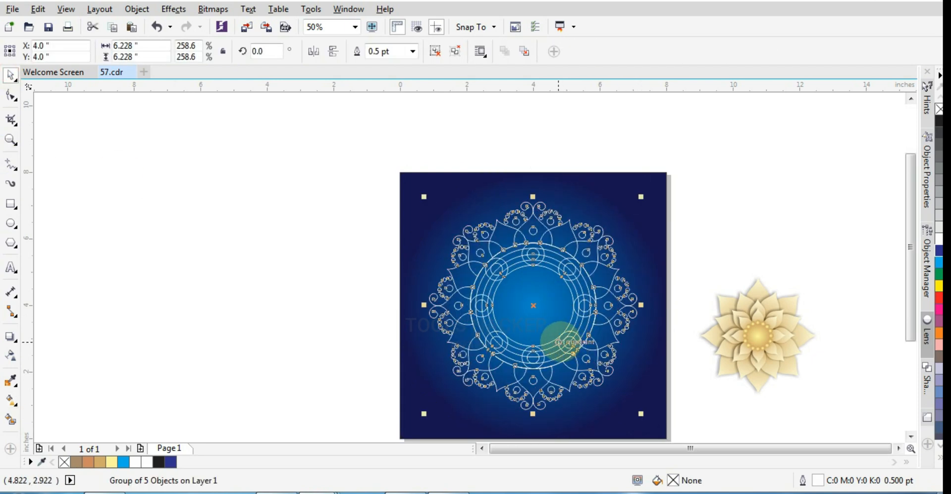
left_click(10, 356)
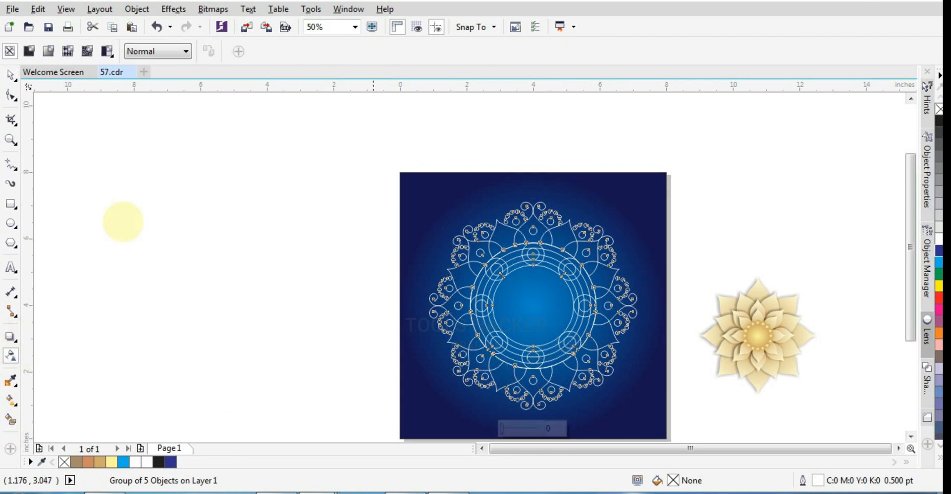
left_click(11, 75)
left_click_drag(642, 415, 640, 414)
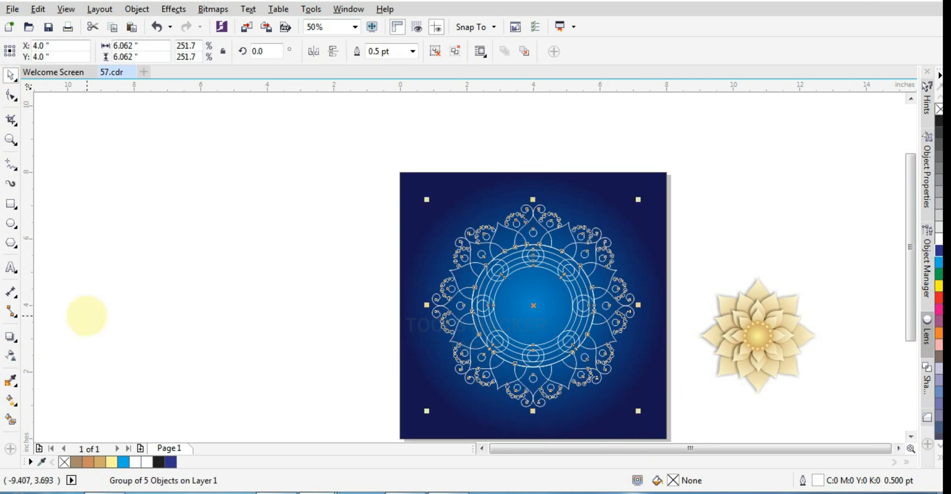
left_click(87, 316)
left_click(473, 368)
left_click(473, 365)
Try a uniform transparency of 50 on the white ornament
left_click(11, 355)
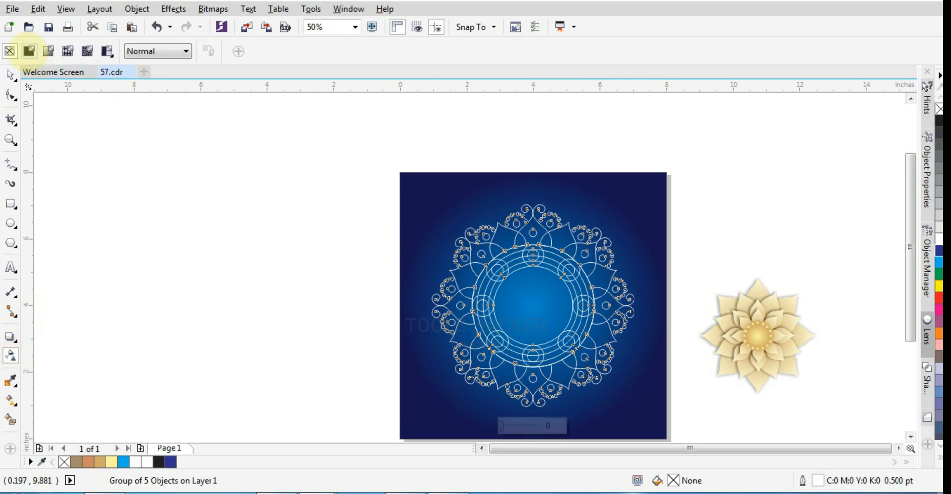
left_click(30, 51)
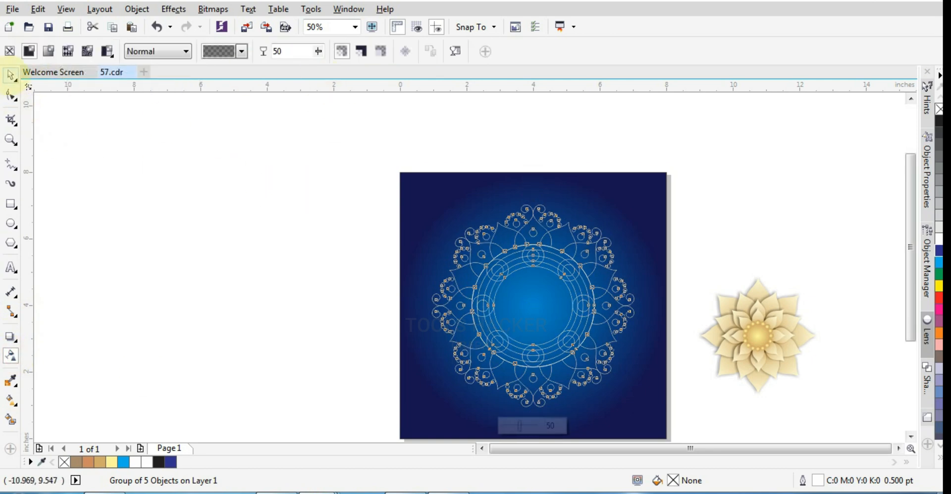
left_click(10, 76)
Examine where the petal outlines overlap the outermost ring and undo the ornament's transparency
scroll(461, 282, "up", 4)
left_click(442, 239)
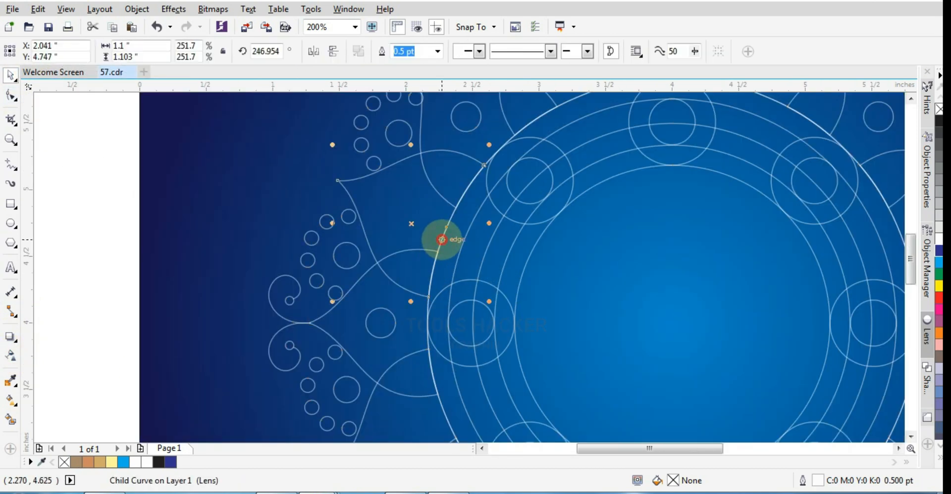
scroll(477, 183, "up", 6)
scroll(473, 171, "down", 5)
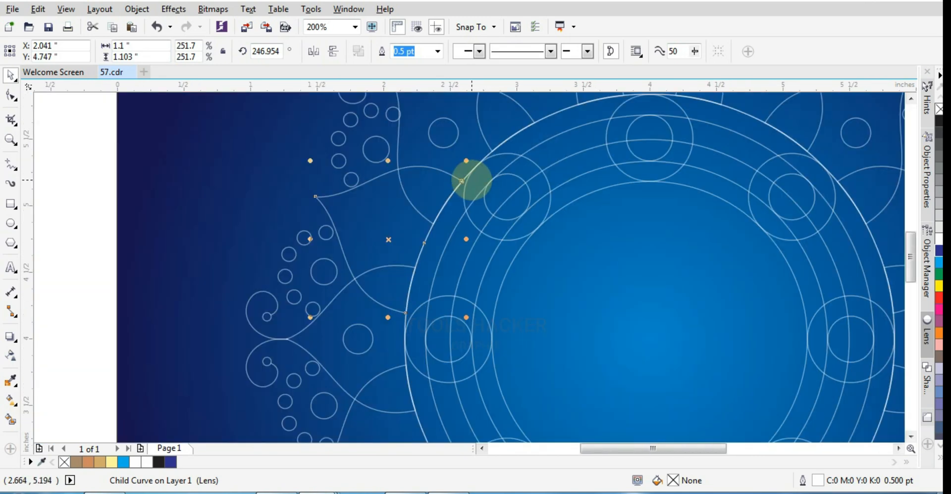
scroll(342, 281, "up", 9)
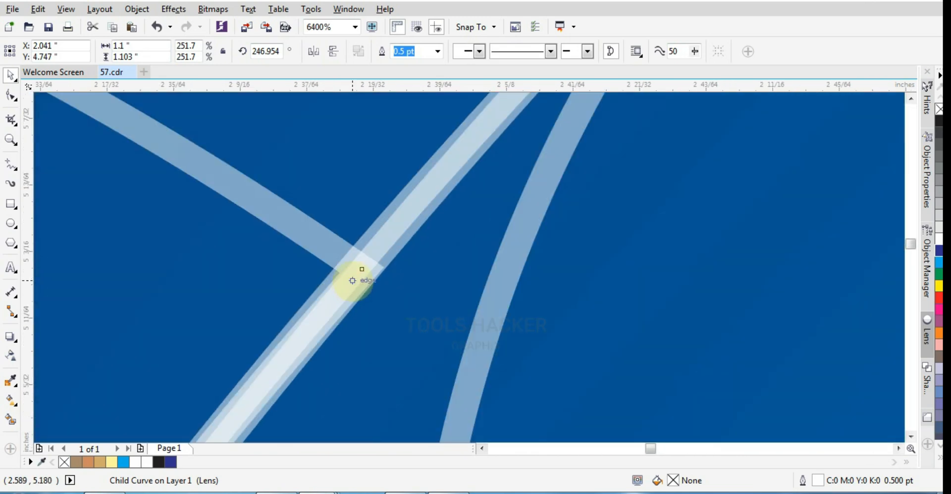
key("ctrl+z")
Delete the duplicate circle lying over the ornament's outermost ring
scroll(359, 272, "down", 7)
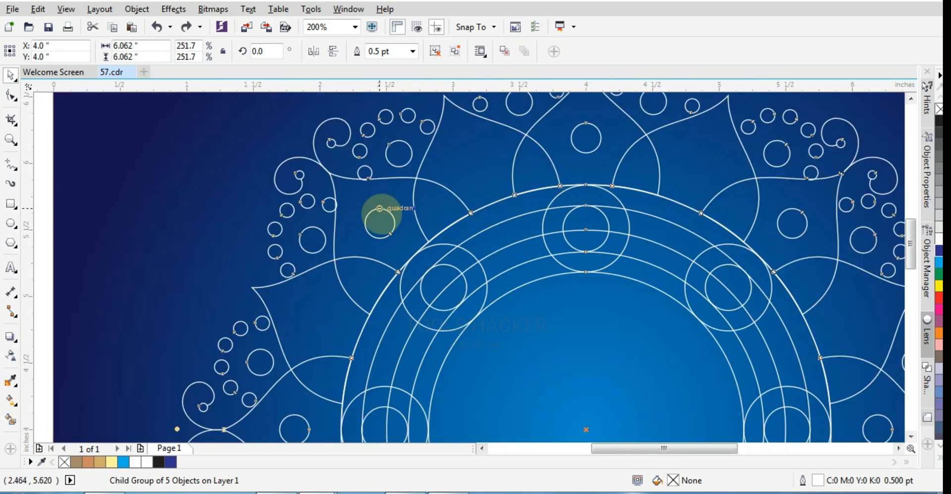
left_click(489, 221, "ctrl")
key("Delete")
scroll(486, 221, "down", 2)
Apply a uniform transparency of 70 to the white mandala ornament on the blue background
left_click(530, 207)
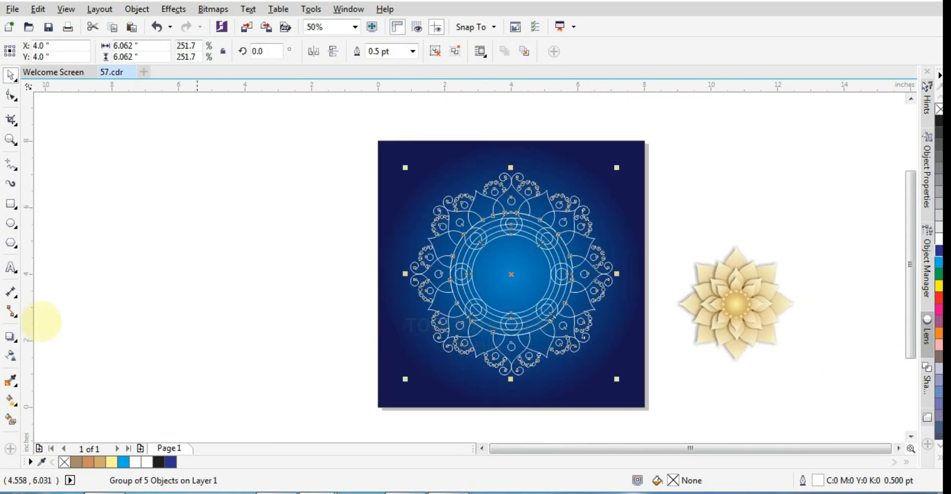
left_click(11, 356)
left_click(29, 51)
double_click(275, 51)
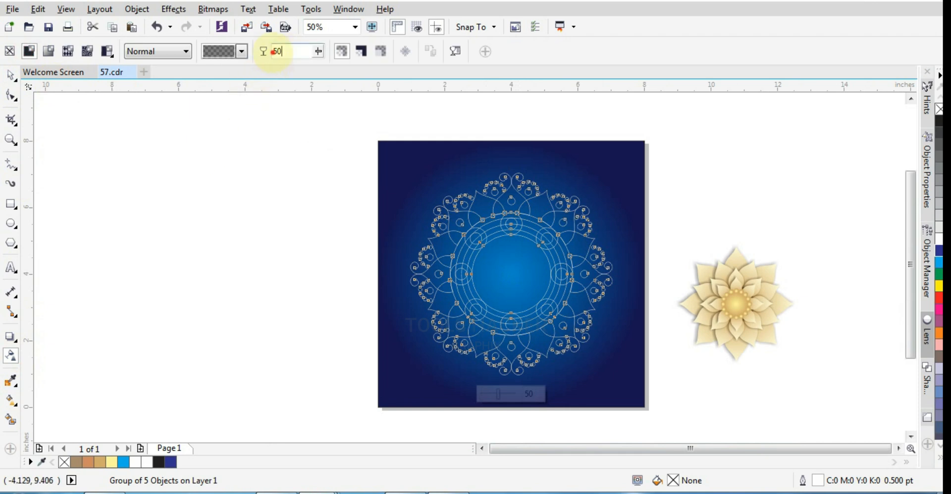
type("70")
key("Return")
left_click(11, 76)
left_click(203, 245)
Move the golden flower from beside the page onto the blue background's lower right area and scale it down
left_click(760, 323)
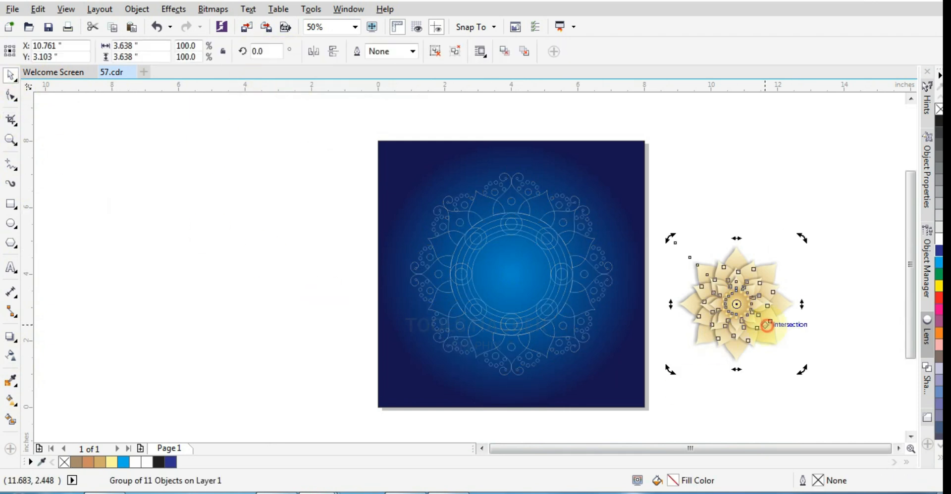
left_click_drag(818, 212, 627, 372)
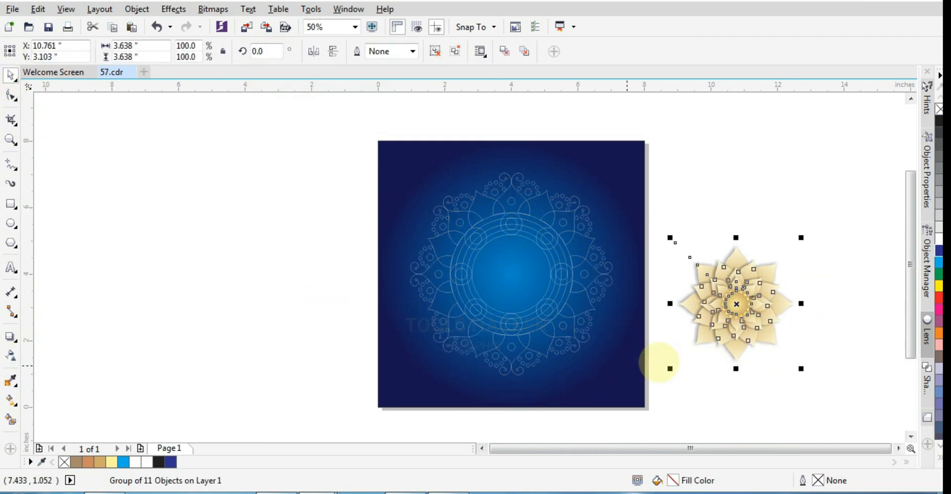
scroll(747, 304, "up", 1)
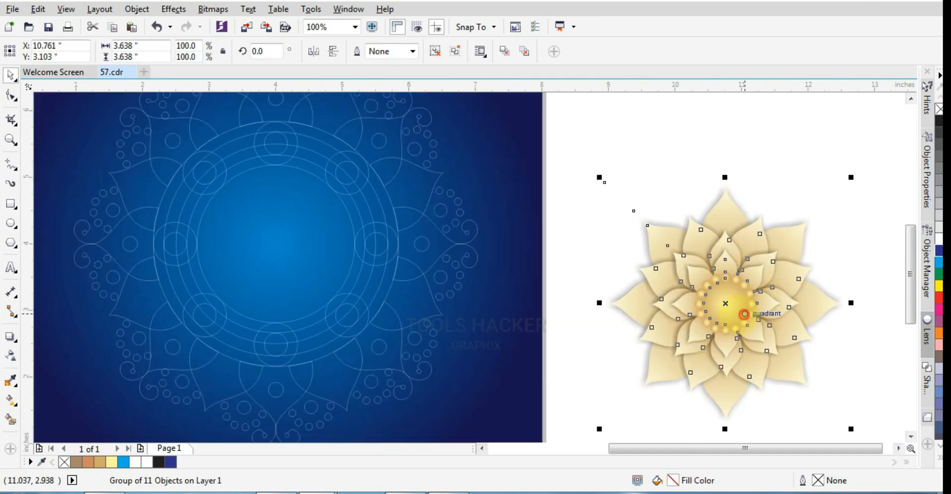
left_click_drag(746, 314, 442, 302)
left_click_drag(493, 375, 550, 372)
left_click_drag(602, 412, 584, 393)
scroll(512, 263, "down", 1)
left_click_drag(493, 286, 494, 299)
scroll(489, 319, "up", 1)
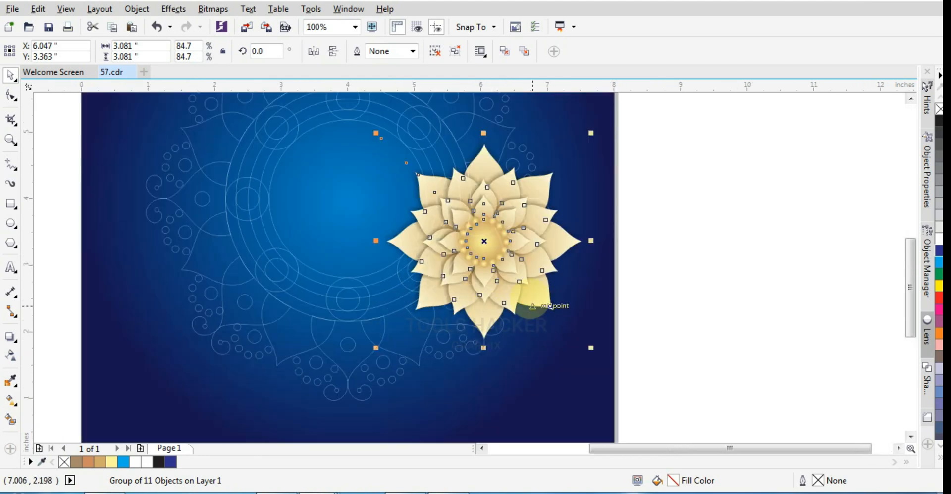
left_click_drag(550, 307, 540, 367)
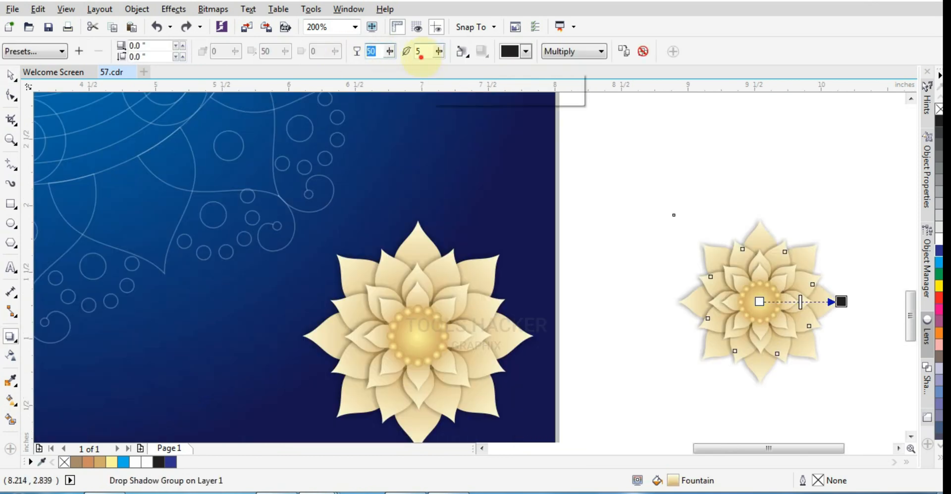
Set the drop shadow feathering of the flower copy beside the page to 15 and change its feathering direction
type("15")
left_click(462, 51)
left_click(488, 103)
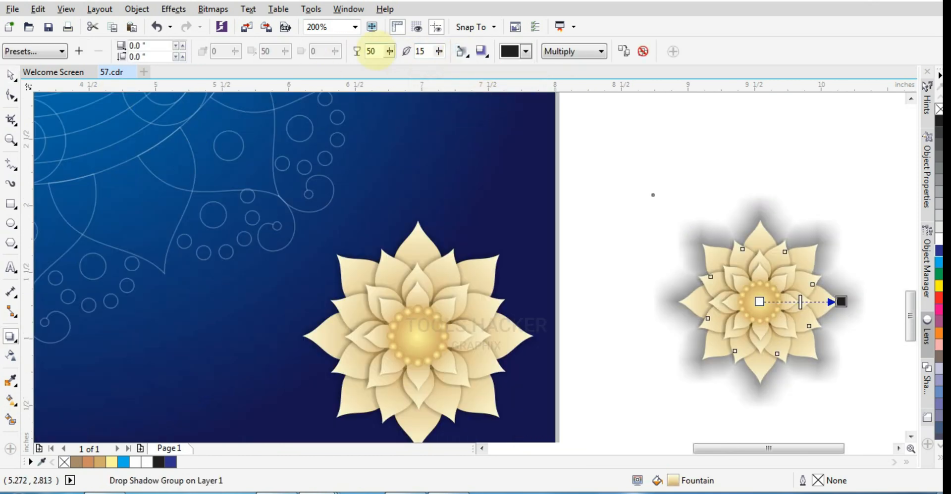
double_click(371, 52)
key("Return")
key("space")
Group the shadowed flower's 11 objects, move the group onto the blue background and scale it to about 1.433 inches wide
left_click_drag(619, 147, 884, 436)
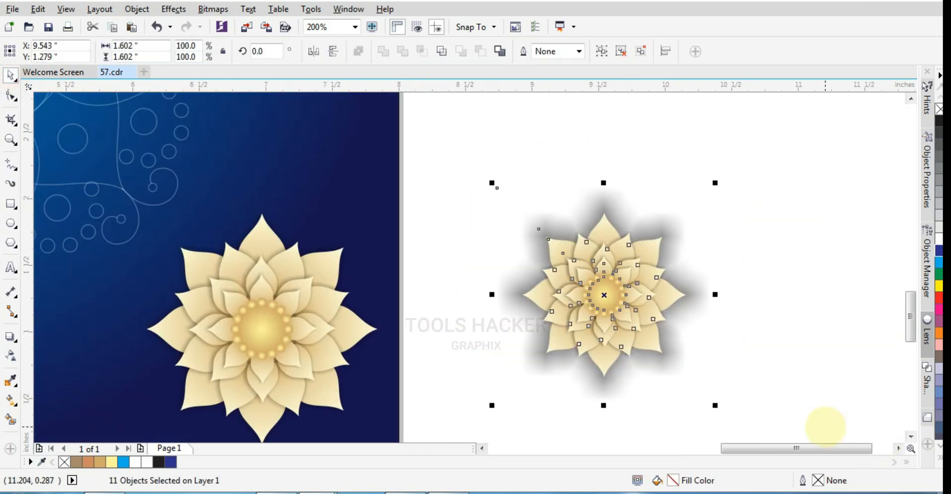
key("ctrl+g")
left_click_drag(604, 295, 333, 270)
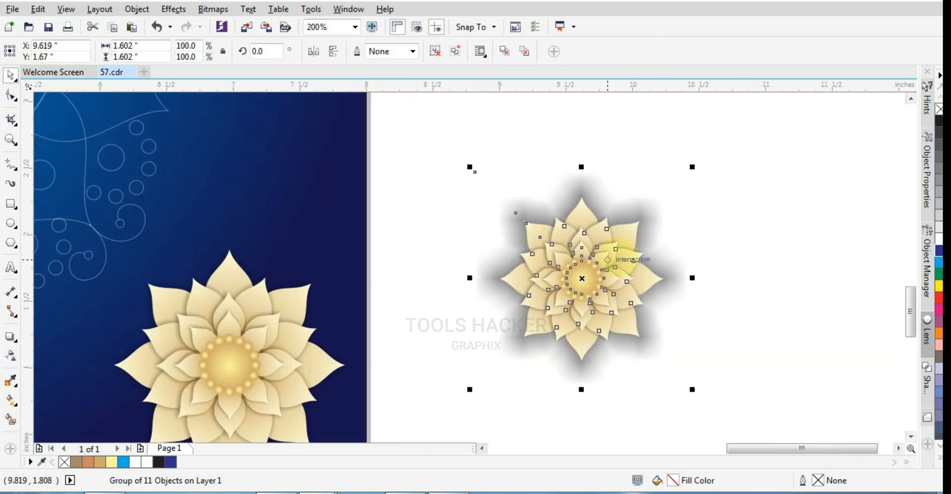
scroll(608, 260, "down", 1)
left_click_drag(639, 262, 400, 318)
scroll(400, 318, "up", 1)
left_click_drag(482, 415, 468, 402)
Place a copy of the grouped small flower above and to the right of it, and enlarge the copy
left_click_drag(408, 317, 459, 317)
key("ctrl+z")
left_click_drag(385, 303, 498, 195)
right_click(498, 195)
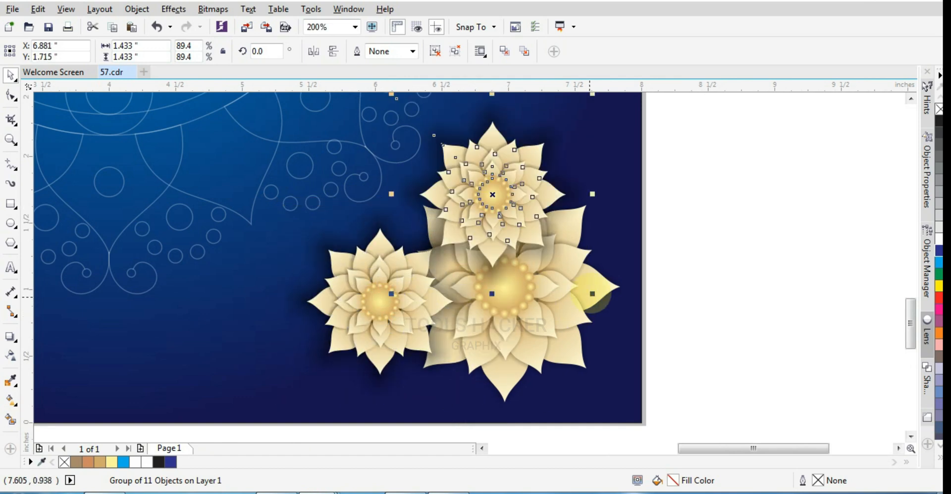
left_click_drag(594, 296, 673, 371)
scroll(667, 370, "down", 2)
scroll(679, 355, "up", 1)
Adjust the size and placement of the enlarged and small flowers along the page's right side
left_click_drag(496, 329, 432, 377)
left_click_drag(558, 269, 535, 285)
left_click(743, 293)
left_click_drag(552, 390, 491, 387)
left_click(546, 398)
left_click_drag(565, 293, 570, 291)
left_click_drag(501, 412, 535, 412)
scroll(604, 329, "down", 1)
scroll(604, 329, "up", 1)
Move the original flower up behind the large flower's upper right petals and scale it to about 2.364 inches wide
left_click_drag(640, 394, 538, 146)
scroll(617, 243, "down", 1)
scroll(605, 181, "up", 1)
left_click_drag(532, 183, 616, 180)
left_click_drag(679, 256, 699, 276)
left_click(718, 270)
scroll(645, 307, "down", 1)
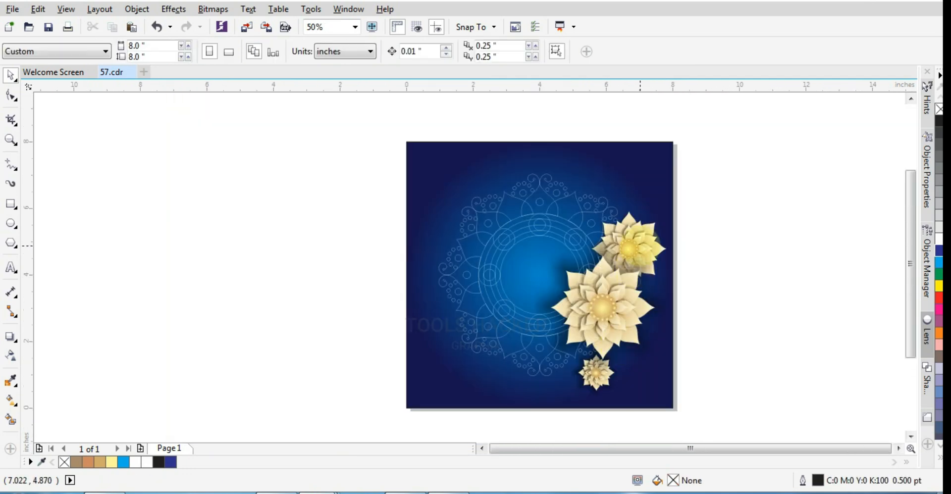
Place a copy of the upper right flower in the page's lower right corner, below the large flower
left_click_drag(640, 246, 652, 362)
key("ctrl+z")
left_click(642, 228)
left_click_drag(643, 229, 654, 348)
right_click(654, 348)
scroll(634, 366, "up", 1)
left_click_drag(654, 399, 653, 400)
scroll(707, 261, "down", 1)
Place a slightly smaller copy of the upper right flower near the top of the page, above the ornament's right side
left_click(686, 184)
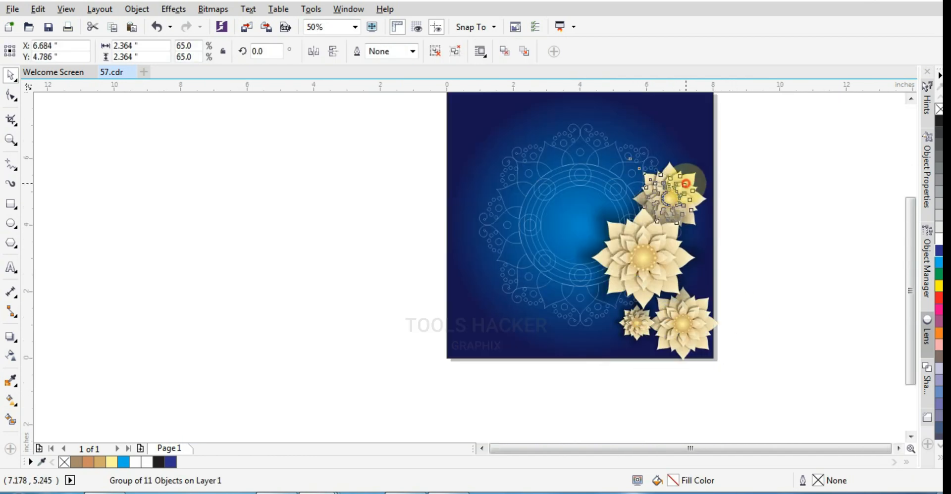
left_click_drag(686, 176, 655, 124)
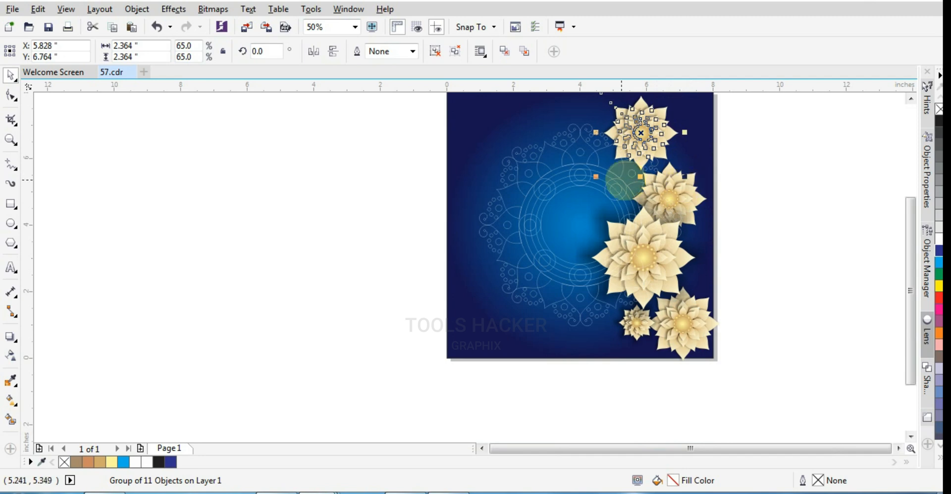
left_click_drag(675, 169, 675, 169)
left_click_drag(640, 125, 636, 133)
left_click(766, 149)
Enlarge the largest flower to about 4.95 inches wide and keep it on the page's right side
scroll(642, 164, "up", 1)
left_click_drag(617, 339, 604, 338)
key("ctrl+z")
left_click_drag(505, 211, 477, 185)
left_click_drag(673, 285, 662, 279)
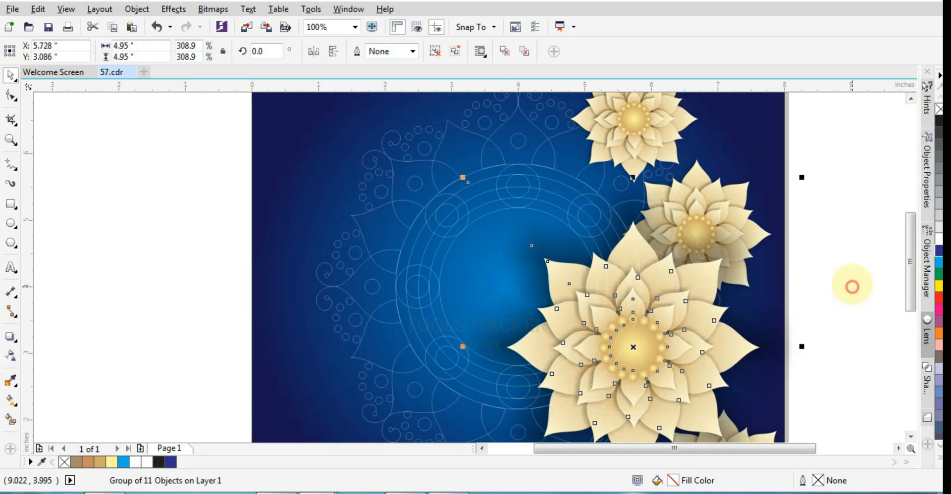
left_click(852, 287)
Place a copy of the small bottom flower to the upper left of the large flower and enlarge it to about 2.105 inches
scroll(764, 211, "down", 1)
left_click(694, 368)
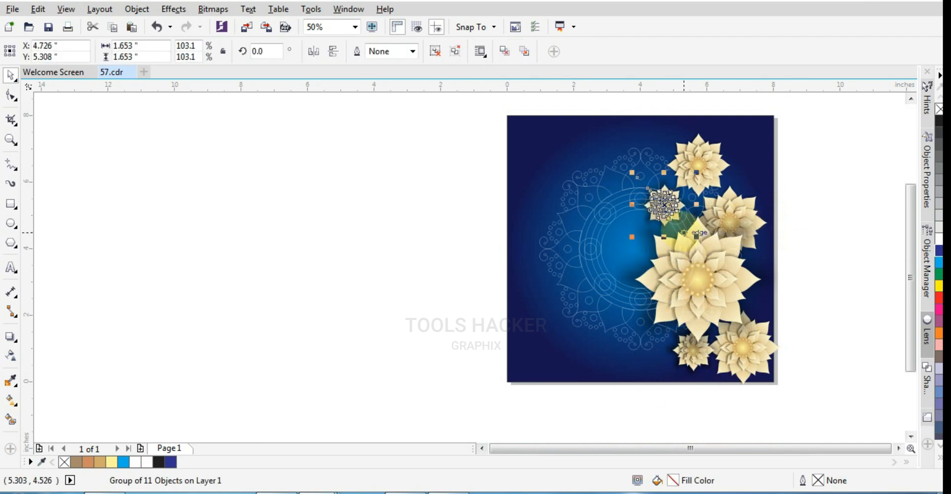
left_click_drag(617, 246, 616, 247)
left_click(701, 189)
scroll(700, 186, "up", 1)
left_click_drag(712, 179, 720, 179)
key("ctrl+z")
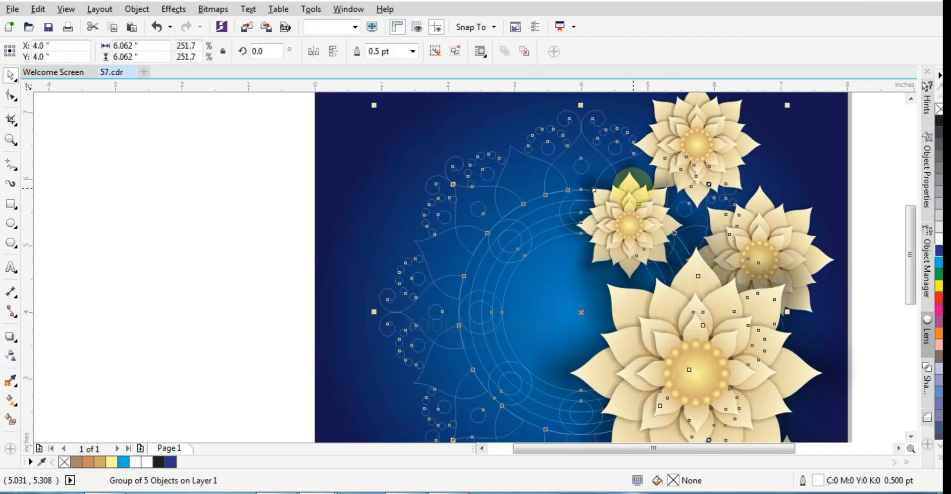
Shift the small flower above the large one slightly right, to about X 4.98 and Y 5.231 inches
scroll(598, 179, "down", 1)
key("ctrl+a")
left_click(805, 331)
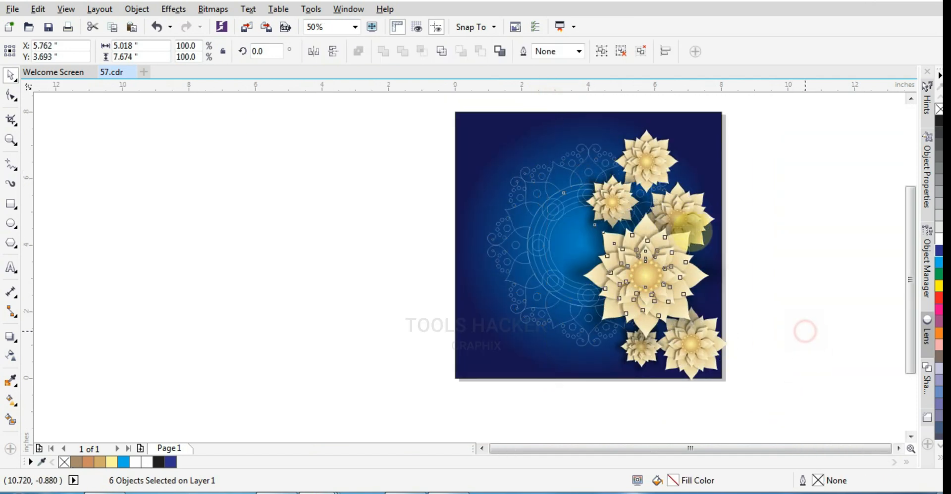
left_click(691, 232)
scroll(624, 204, "up", 1)
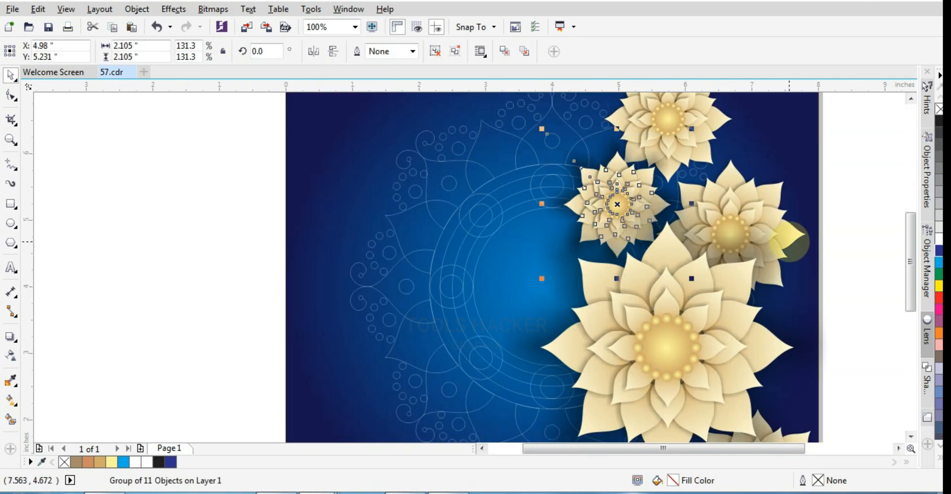
scroll(812, 223, "down", 1)
left_click(814, 222)
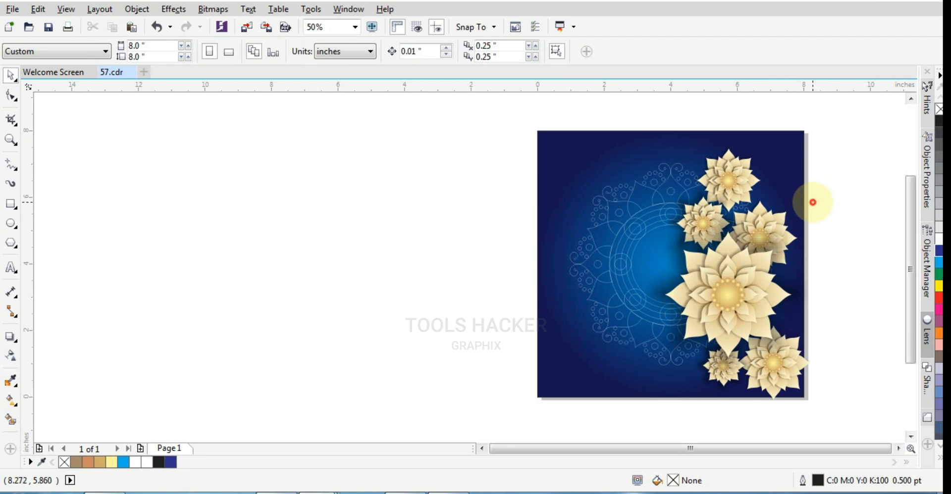
scroll(813, 203, "up", 1)
Put a copy of the white ornament inside the blue background's PowerClip and select it for editing among the clip contents
left_click(429, 202)
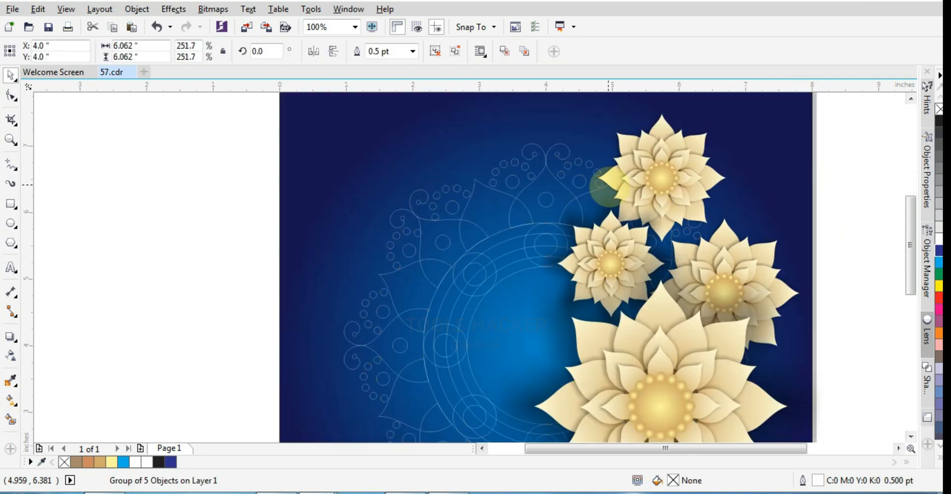
right_click(437, 201)
left_click(482, 155)
left_click(348, 120)
left_click(440, 197, "ctrl")
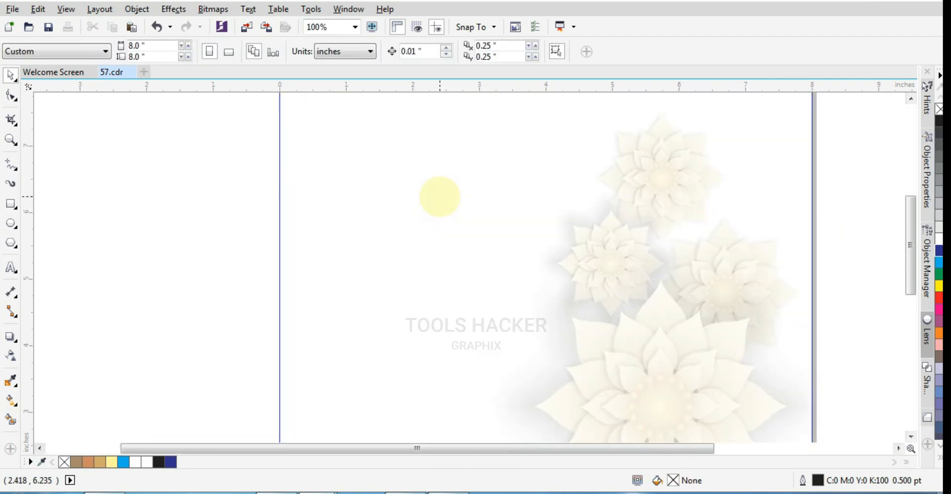
left_click(440, 197)
Try a grey outline on the clipped ornament, and set its outline colour to cyan instead
left_click(940, 191)
scroll(726, 232, "down", 1)
key("ctrl+z")
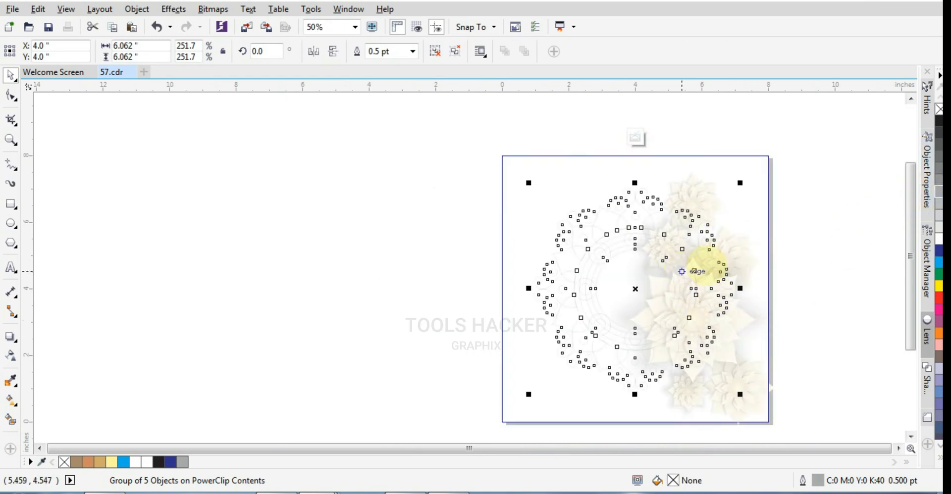
right_click(939, 263)
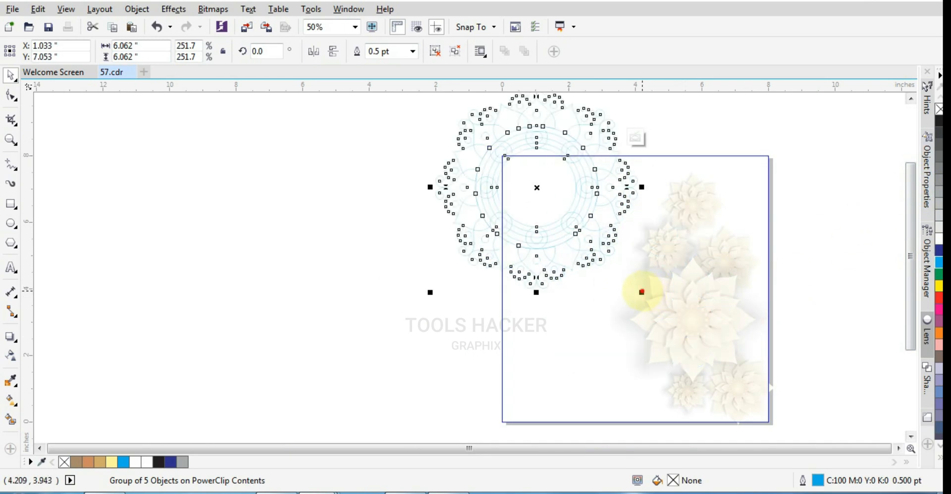
Shrink the cyan ornament to about 4.308 inches, centre it on the page's upper left corner and copy it to the upper right corner
left_click_drag(642, 292, 583, 251)
scroll(549, 170, "up", 2)
left_click_drag(545, 183, 613, 177)
scroll(530, 185, "down", 1)
scroll(487, 195, "down", 2)
Copy both cyan ornaments down to the lower page corners, group all four and finish editing the PowerClip contents
left_click(497, 172, "shift")
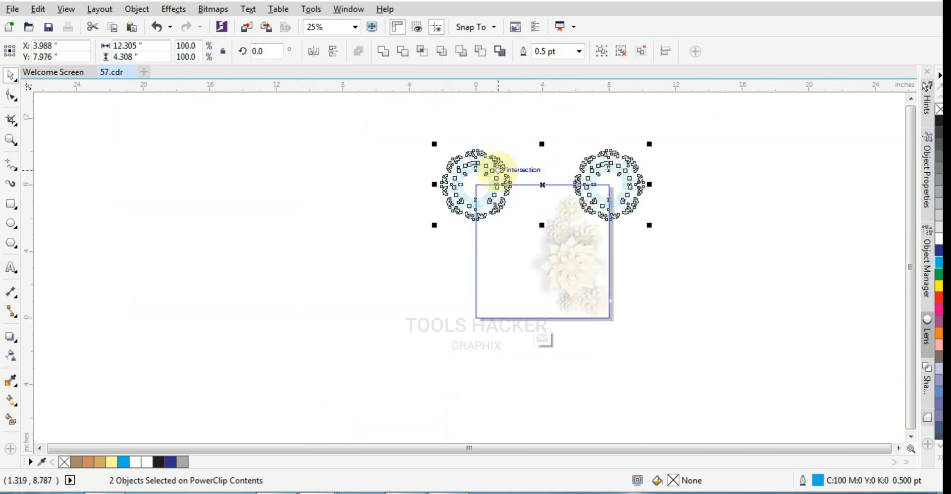
left_click_drag(497, 172, 498, 302)
left_click(594, 180, "shift")
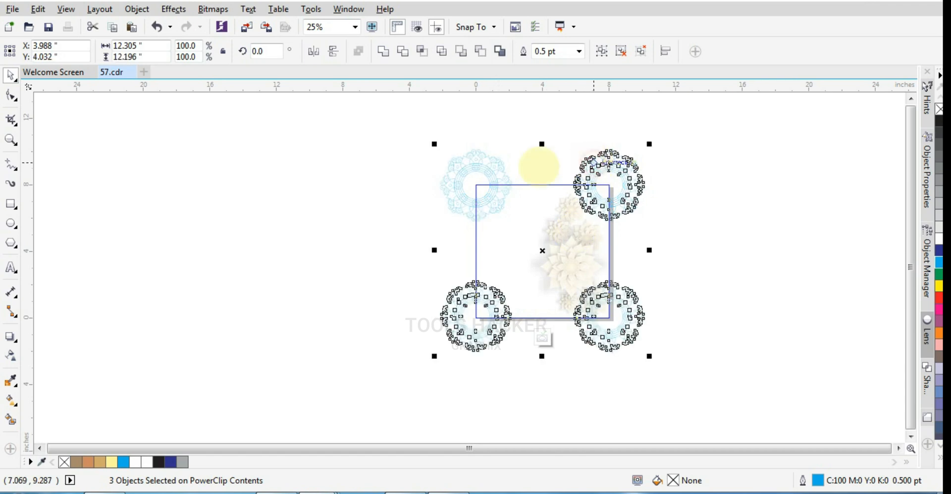
left_click(494, 170, "shift")
key("ctrl+g")
left_click(705, 262, "ctrl")
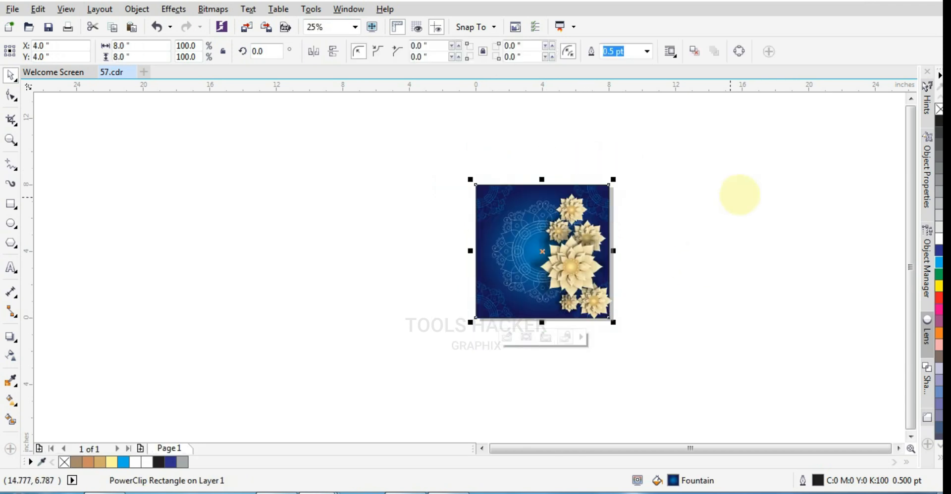
scroll(573, 206, "up", 1)
left_click(734, 213)
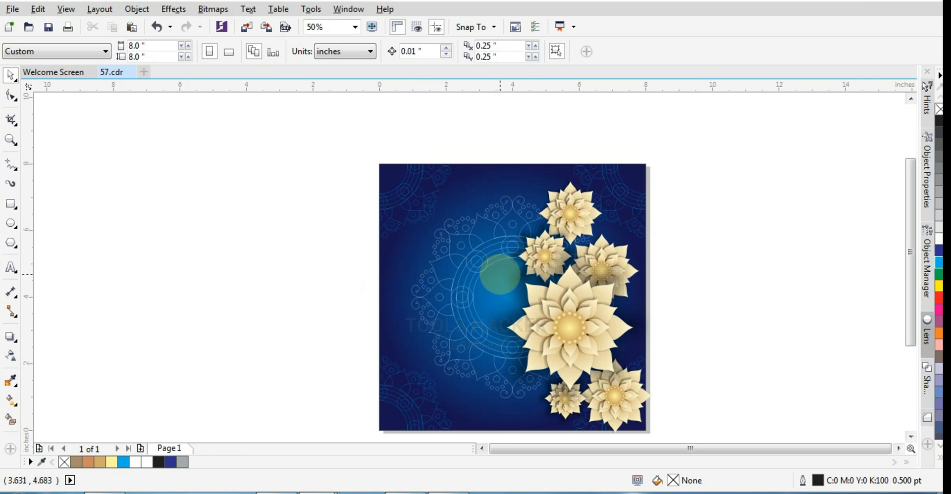
scroll(500, 274, "up", 1)
scroll(500, 274, "down", 1)
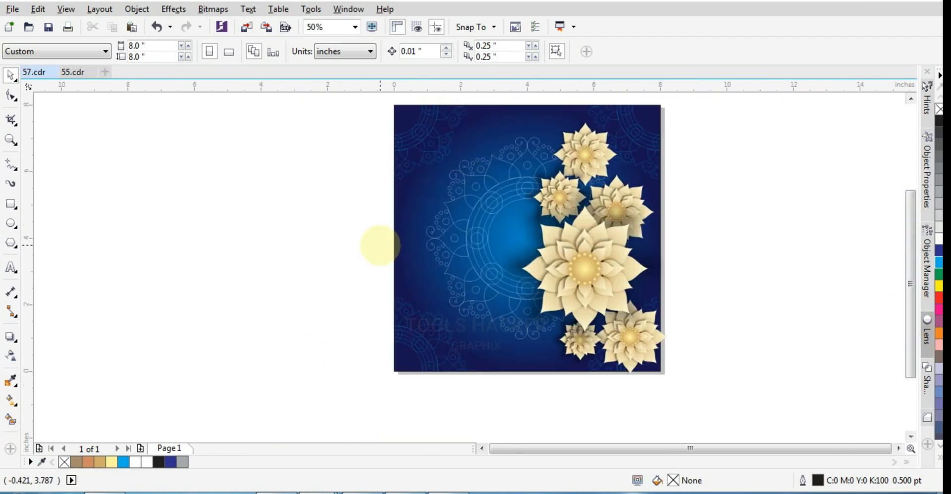
Copy the complete oil lamp artwork from 55.cdr and paste it into 57.cdr
key("ctrl+Tab")
left_click_drag(338, 163, 575, 327)
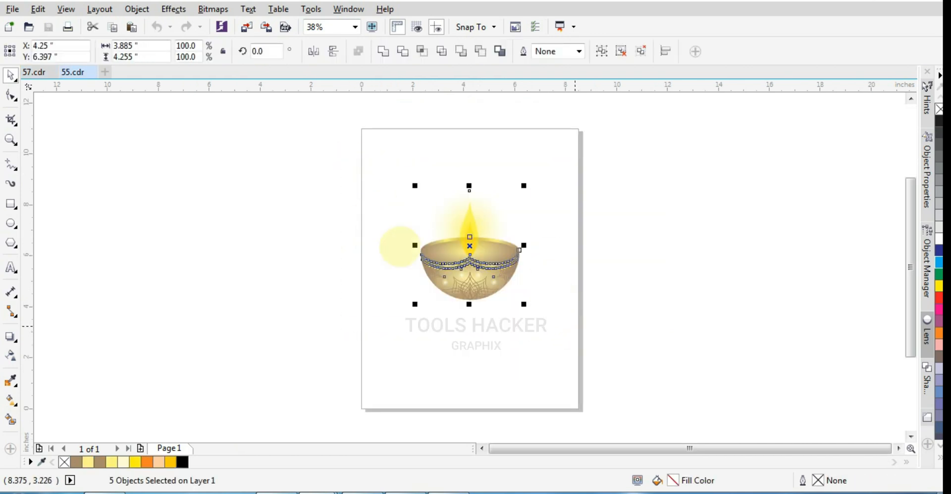
key("Escape")
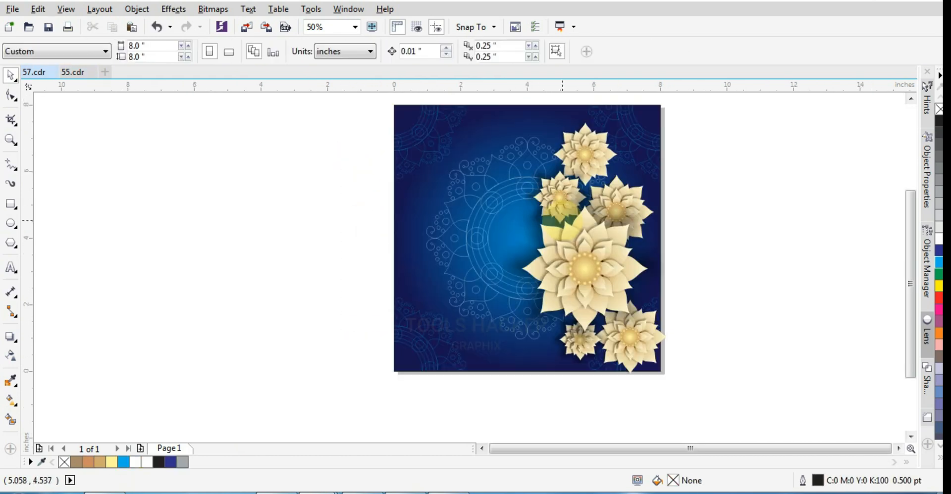
key("ctrl+v")
Scale the oil lamp down to about 1.477 inches wide and place it beside the page's left edge
left_click_drag(530, 243, 466, 308)
left_click_drag(515, 350, 514, 350)
left_click_drag(473, 317, 476, 327)
left_click_drag(521, 353, 385, 288)
scroll(461, 303, "up", 2)
scroll(443, 291, "down", 1)
left_click_drag(493, 344, 446, 319)
left_click_drag(401, 275, 261, 275)
scroll(232, 288, "up", 1)
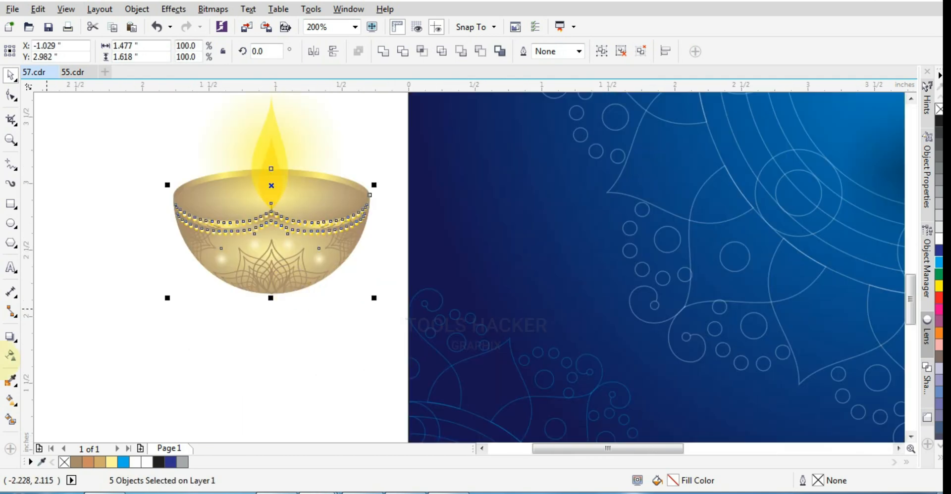
Draw a flat ellipse about 1.651 by 0.302 inches below the oil lamp and fill it with black
left_click(11, 339)
left_click(8, 336)
left_click(11, 223)
left_click_drag(108, 316, 337, 364)
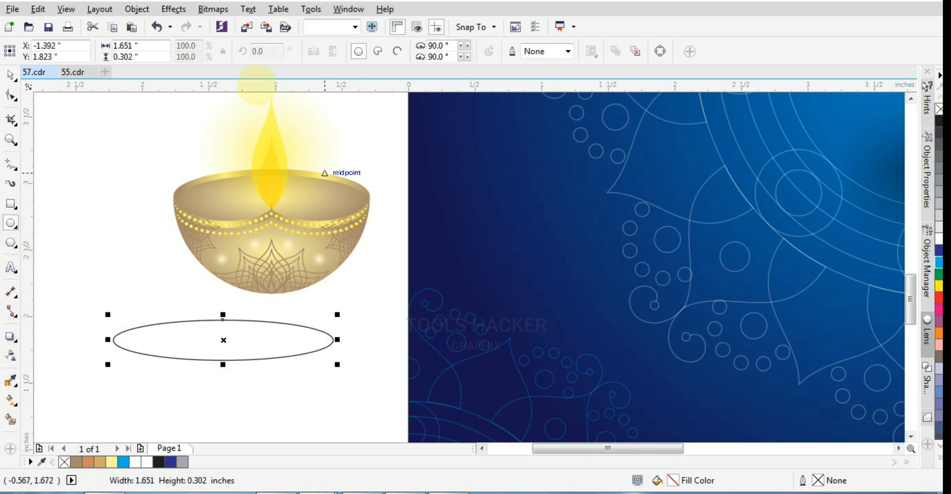
left_click(930, 180)
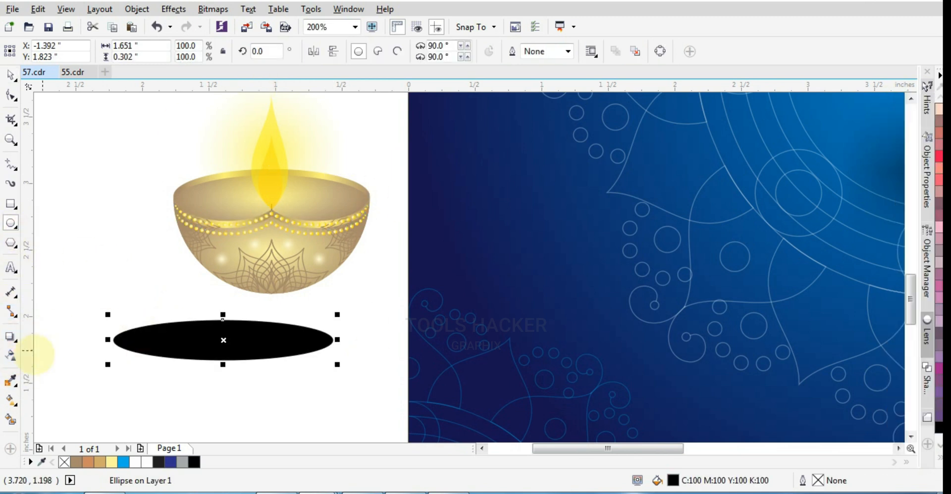
Fade the black ellipse with a gradient transparency from its centre outward and position it under the lamp as a ground shadow
left_click(10, 356)
left_click_drag(113, 339, 364, 372)
left_click(270, 52)
left_click(11, 75)
left_click_drag(273, 340, 321, 297)
left_click(298, 223)
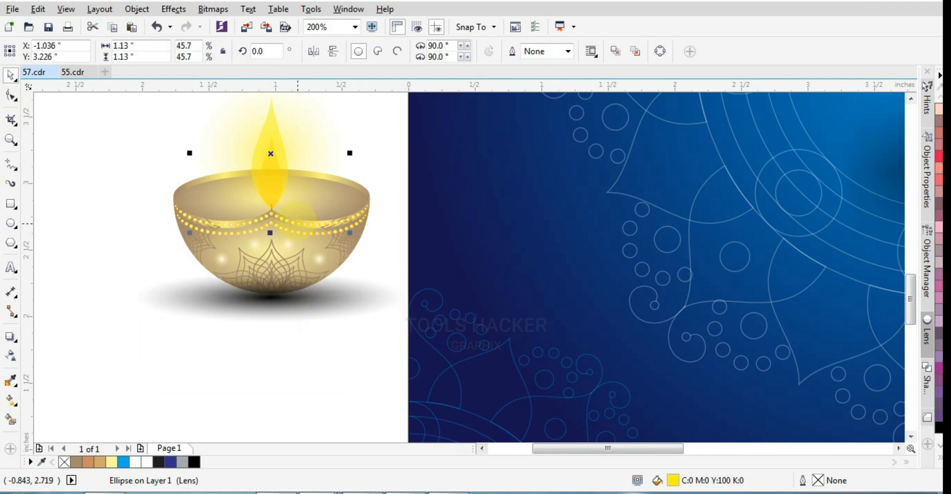
Group the oil lamp with its shadow, move it onto the page's lower left area and scale it to about 1.726 inches wide
left_click(312, 310)
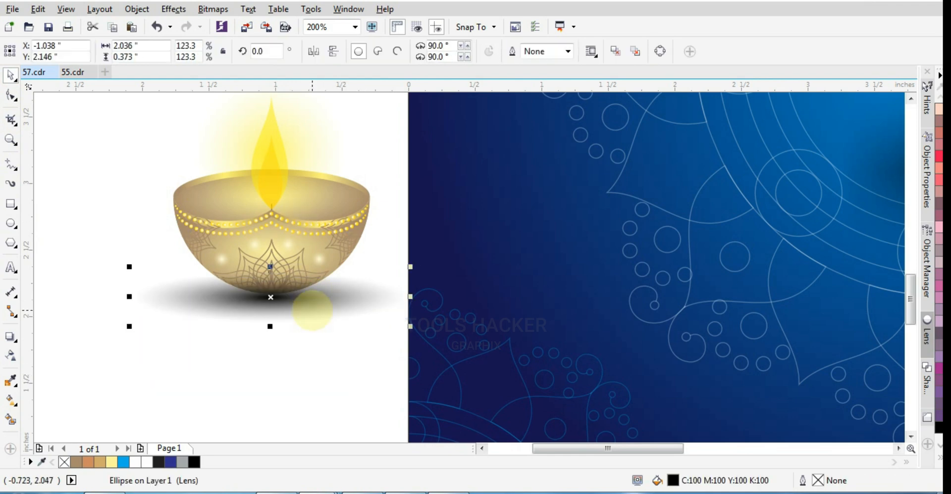
left_click(297, 370)
scroll(297, 370, "down", 1)
left_click_drag(173, 395, 510, 150)
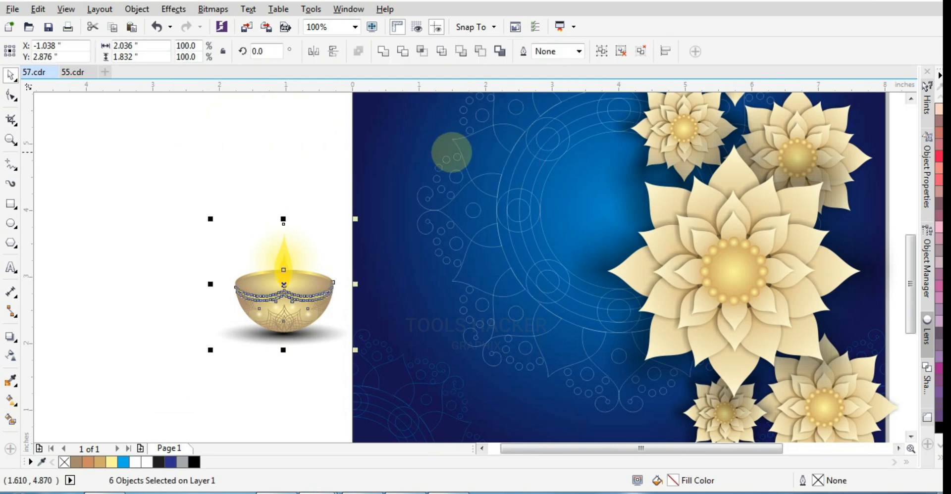
key("ctrl+g")
left_click_drag(307, 302, 459, 324)
left_click_drag(507, 371, 486, 360)
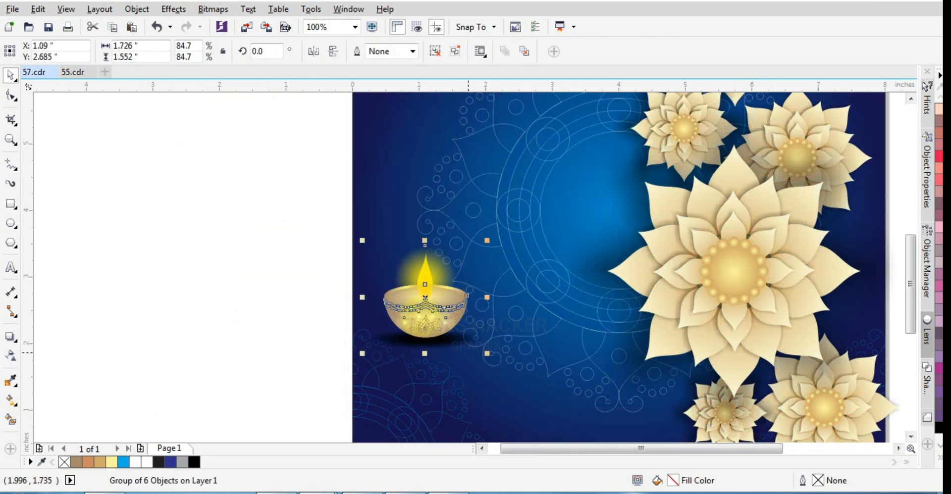
Make two copies of the lamp and arrange three in a row, with the middle one slightly lower and in front
left_click_drag(419, 317, 494, 341)
right_click(563, 328)
right_click(494, 341)
left_click_drag(576, 379, 584, 385)
left_click(721, 355)
scroll(722, 356, "down", 1)
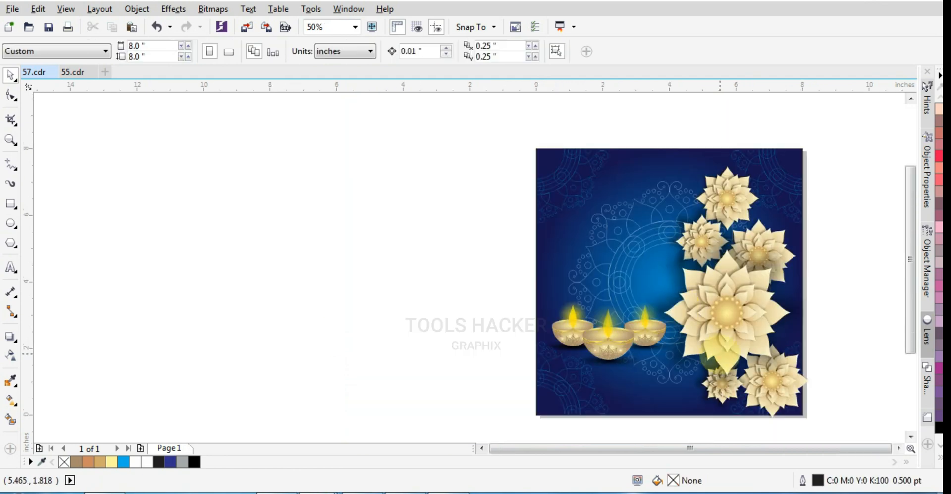
Add the artistic text "HAPPY" in the empty area beside the page
scroll(643, 283, "up", 1)
key("F8")
left_click(281, 257)
type("H")
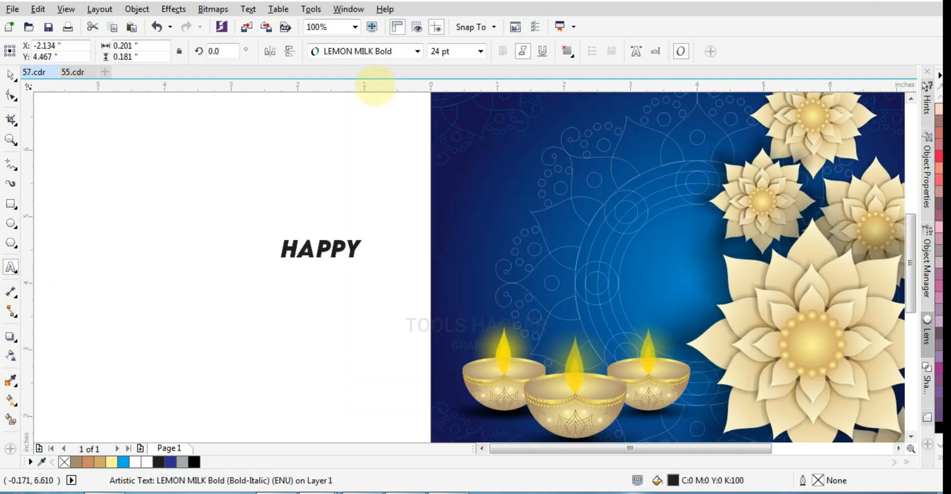
type("APPY")
key("ctrl+space")
Set "HAPPY" in LEMON MILK Medium, move it onto the page above the lamps and fill it with white
left_click(367, 51)
mouse_move(377, 68)
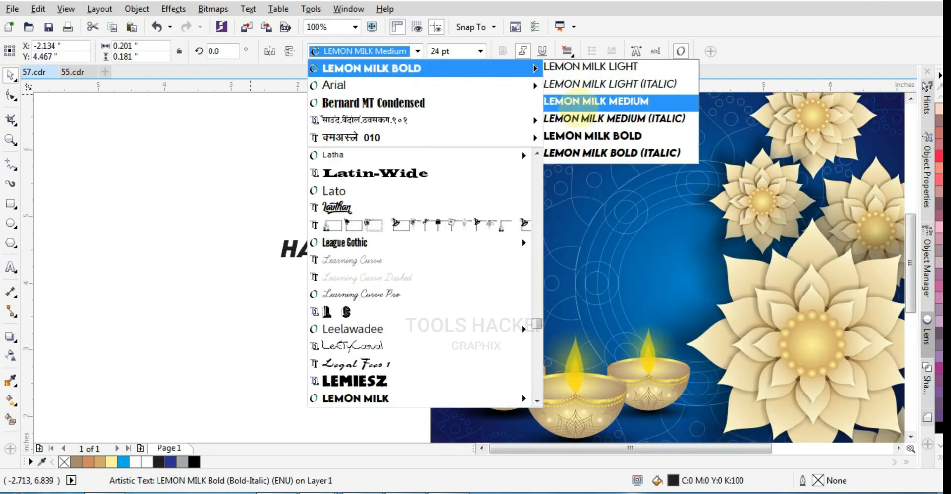
left_click(604, 100)
left_click_drag(365, 255, 630, 246)
left_click(940, 458)
left_click(892, 231)
Add the artistic text "Diwali" beside the page in the Ave Fedan PERSONAL USE ONLY font
key("F8")
left_click(169, 316)
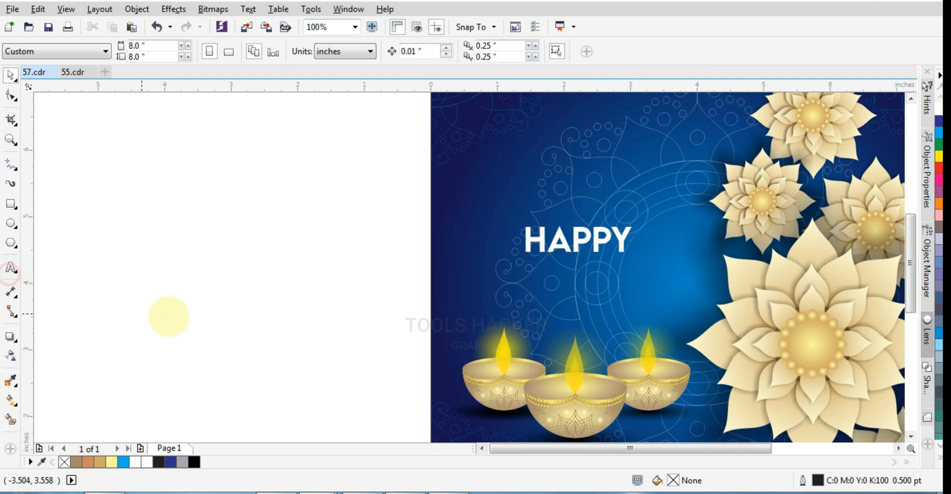
type("E")
left_click(418, 51)
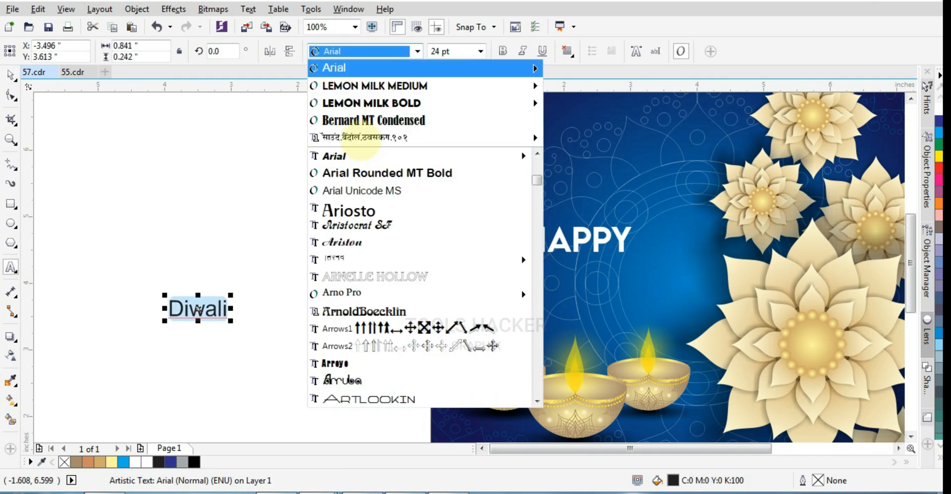
scroll(379, 257, "down", 6)
scroll(379, 258, "up", 1)
left_click(379, 242)
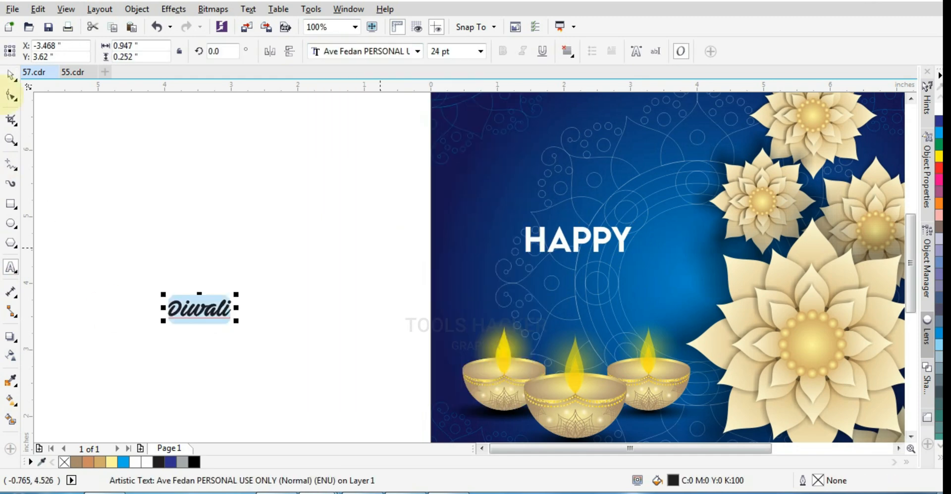
Enlarge "Diwali" to about 77.911 pt and position it directly beneath "HAPPY" on the page
left_click_drag(237, 297, 379, 214)
left_click_drag(340, 296, 640, 283)
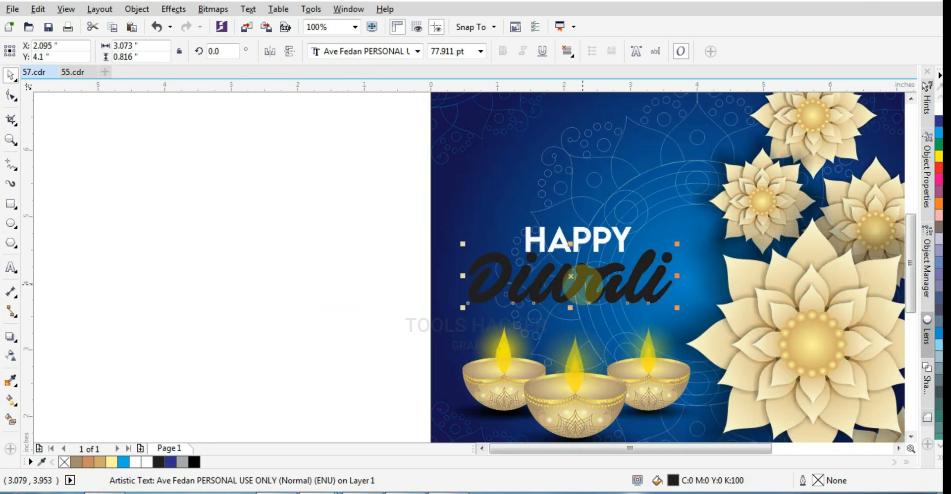
scroll(584, 285, "up", 1)
left_click_drag(598, 262, 599, 262)
left_click_drag(613, 206, 645, 209)
left_click(604, 300)
Fill the "Diwali" text with golden yellow (C:0 M:20 Y:100 K:0)
scroll(806, 209, "down", 1)
left_click(941, 457)
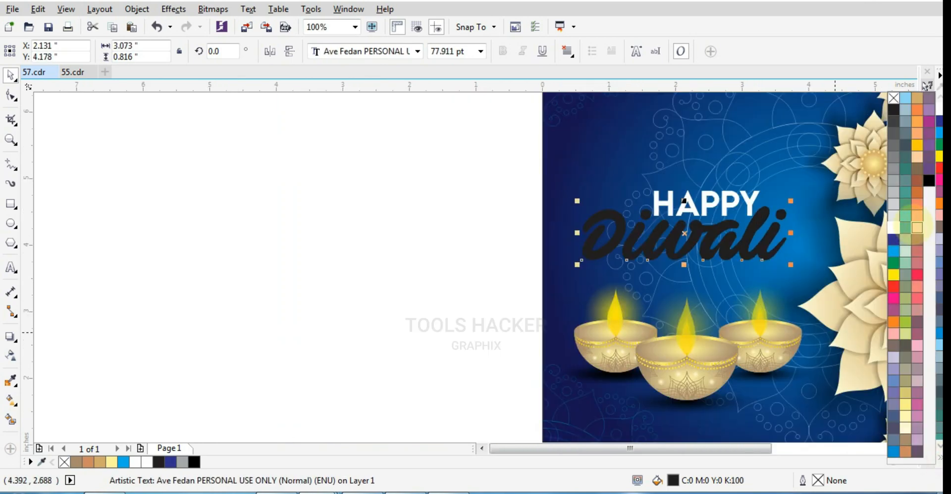
left_click(918, 146)
left_click(502, 213)
left_click_drag(693, 253, 569, 235)
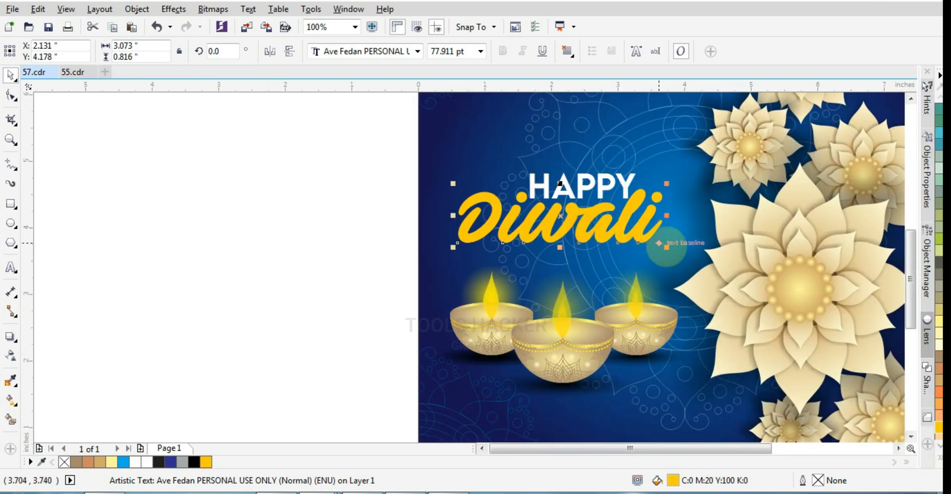
Scale "Diwali" down slightly, then reduce "HAPPY" to about 21.165 pt and fit it above the script word
left_click_drag(666, 247, 648, 244)
scroll(614, 185, "up", 1)
left_click_drag(532, 181, 495, 180)
left_click_drag(626, 215, 588, 214)
left_click_drag(525, 186, 546, 201)
scroll(645, 222, "up", 1)
Draw a six-sided polygon about 0.388 by 0.448 inches at the end of "Diwali" and reshape it into a thin six-pointed star
left_click(13, 244)
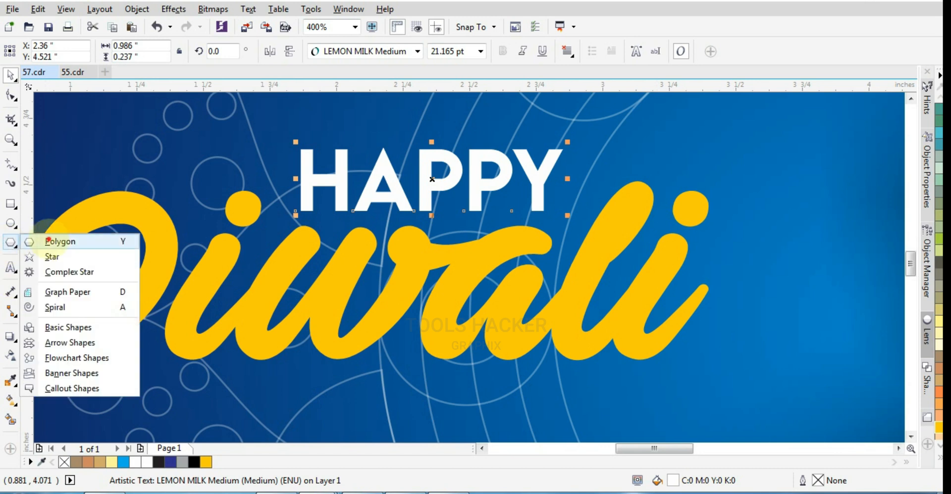
left_click(48, 241)
left_click_drag(685, 181, 788, 300)
key("F10")
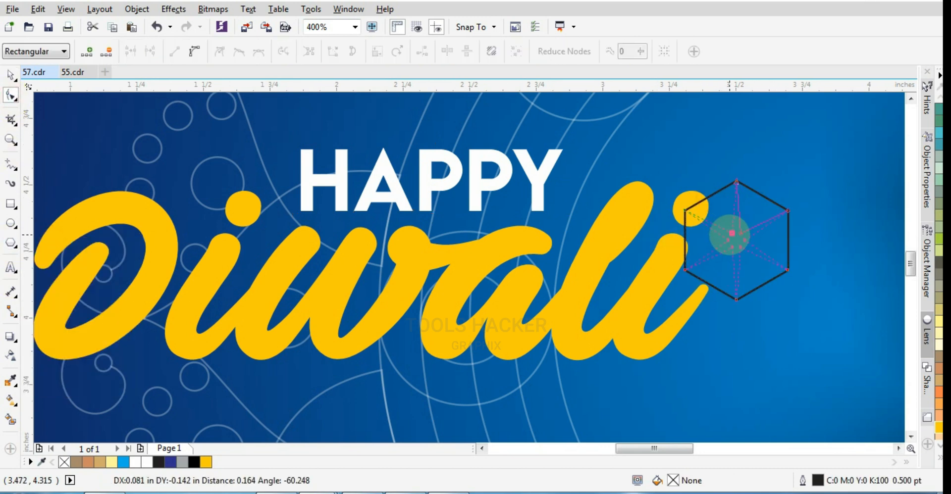
left_click_drag(732, 234, 733, 235)
Fill the star with yellow (Y:100) without an outline and place a copy about 0.365 inches wide at the D of "Diwali"
left_click(938, 458)
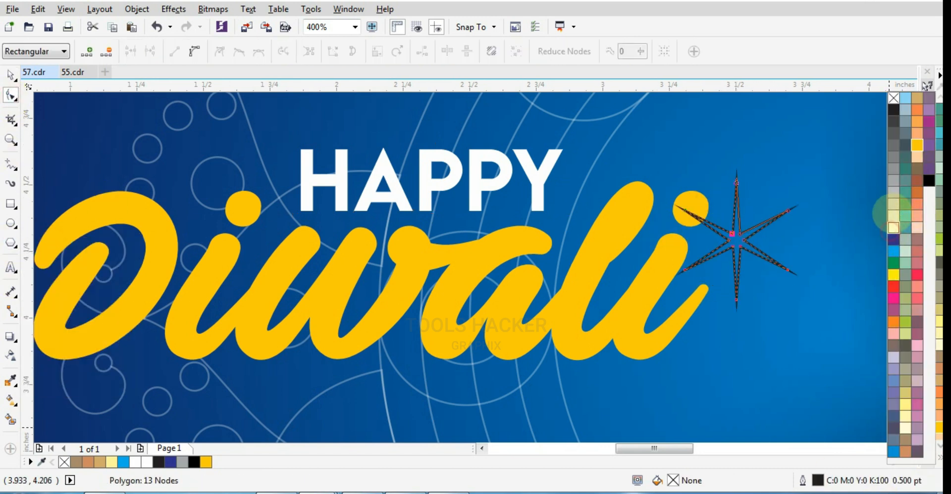
left_click(893, 218)
right_click(893, 103)
left_click(10, 75)
left_click(940, 158)
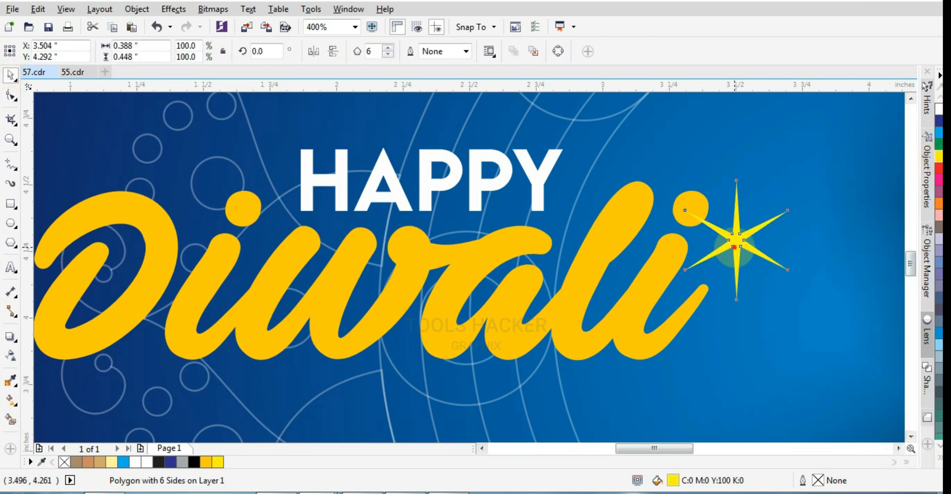
left_click_drag(737, 241, 393, 244)
scroll(753, 229, "down", 1)
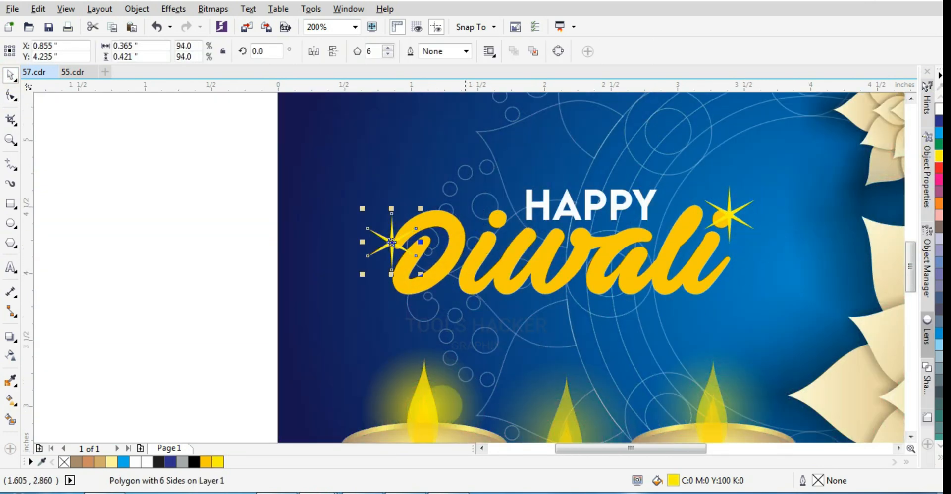
Copy the lamp flame's glow onto the star at the D of "Diwali" and scale it to about 0.607 inches
left_click(444, 403, "ctrl")
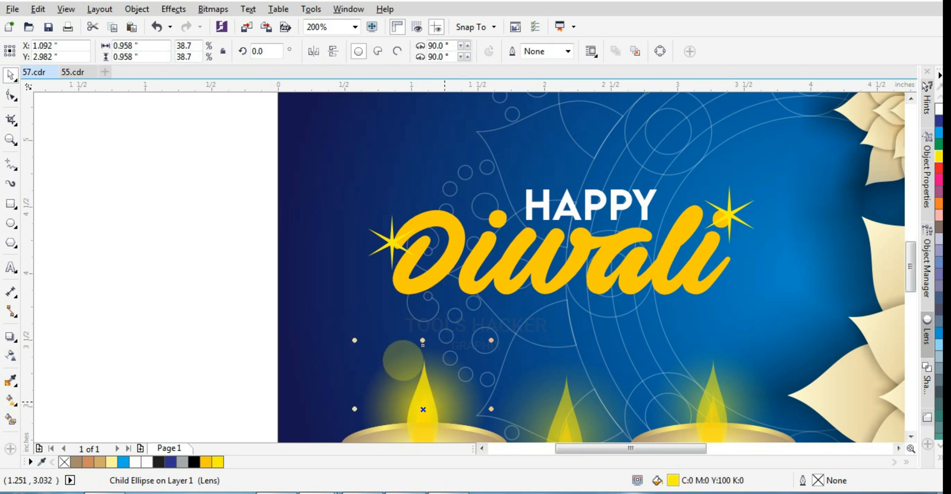
left_click_drag(452, 364, 404, 257)
right_click(404, 257)
left_click_drag(444, 370, 396, 325)
left_click_drag(350, 279, 389, 242)
scroll(386, 232, "up", 2)
scroll(316, 268, "down", 2)
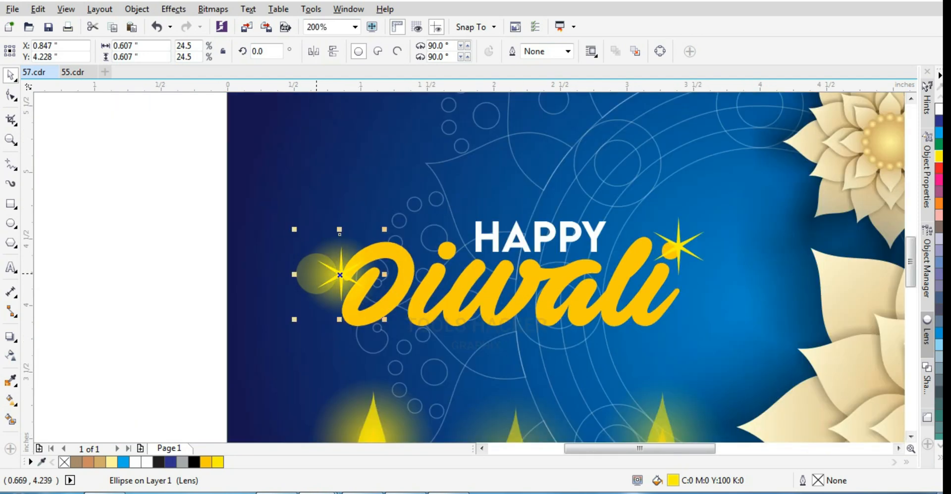
Place a copy of the star's glow centred on the star at the end of "Diwali"
left_click_drag(316, 271, 664, 255)
scroll(665, 255, "up", 2)
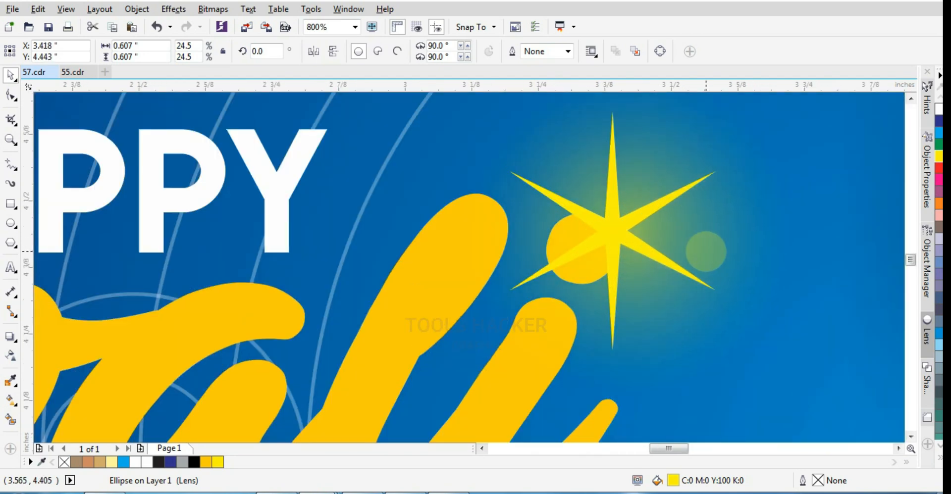
scroll(626, 285, "down", 5)
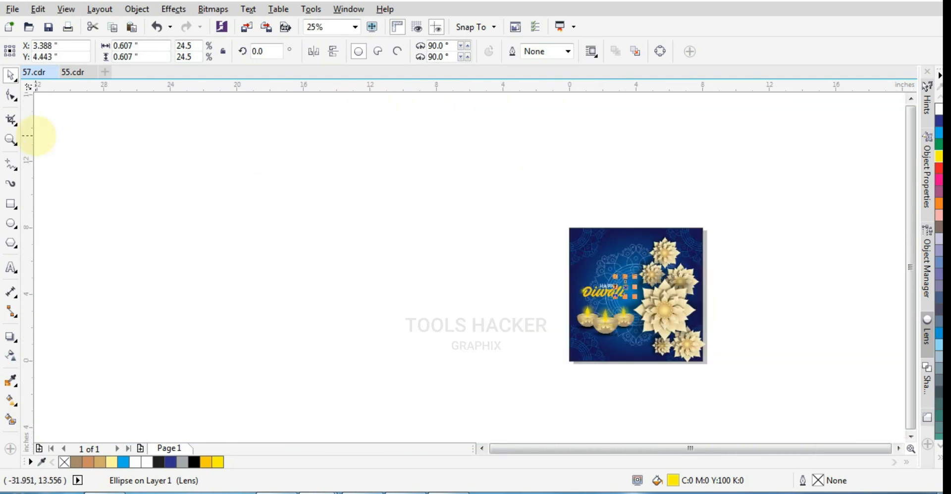
Nudge the three lamps slightly and enlarge the greeting with its stars to about 3.665 inches wide
key("z")
left_click_drag(714, 376, 714, 376)
left_click(11, 76)
left_click_drag(276, 274, 412, 366)
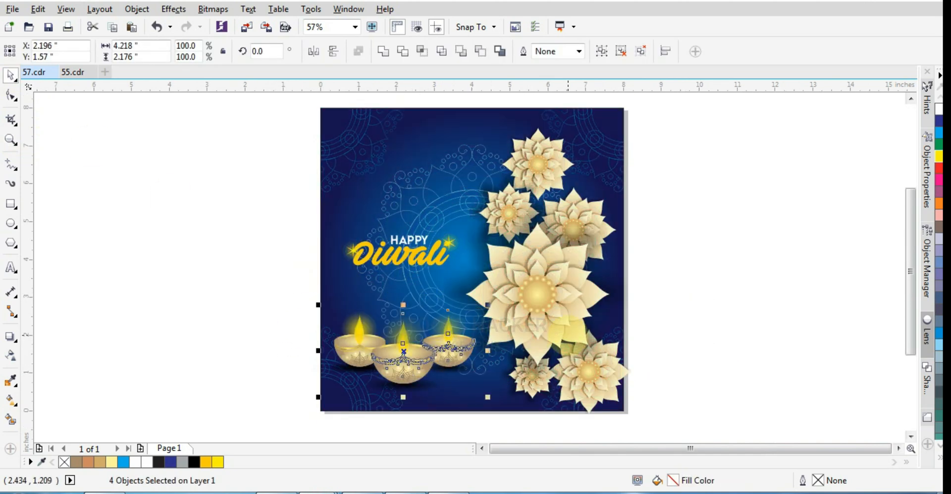
left_click_drag(476, 283, 478, 285)
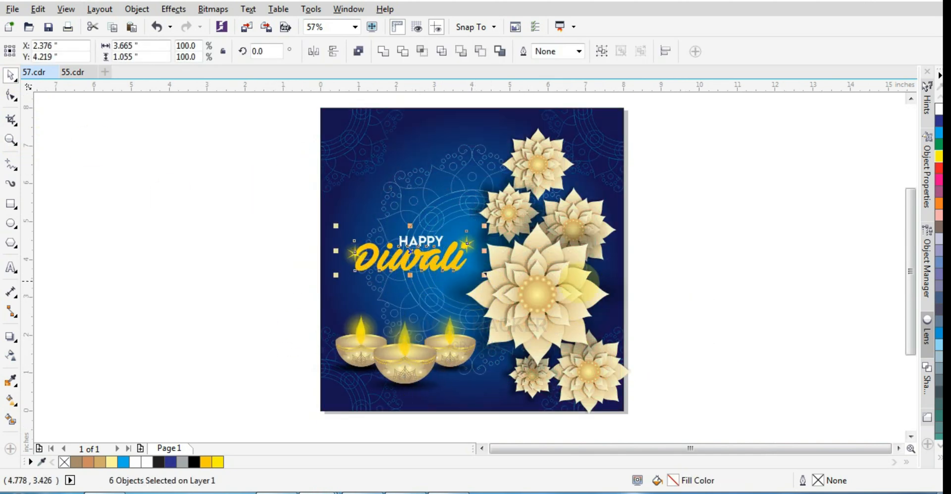
left_click(704, 267)
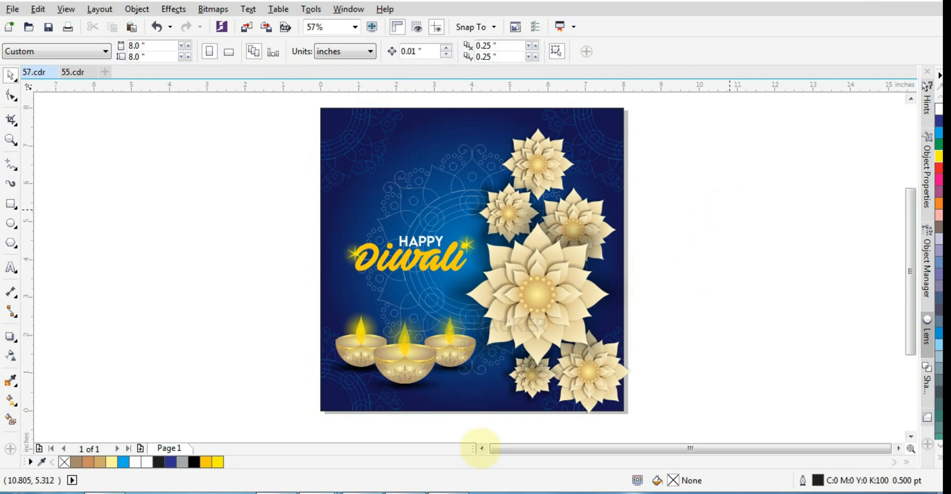
Copy the two marigold flowers from 56.cdr and paste them into 57.cdr beside the page
left_click_drag(335, 132, 568, 317)
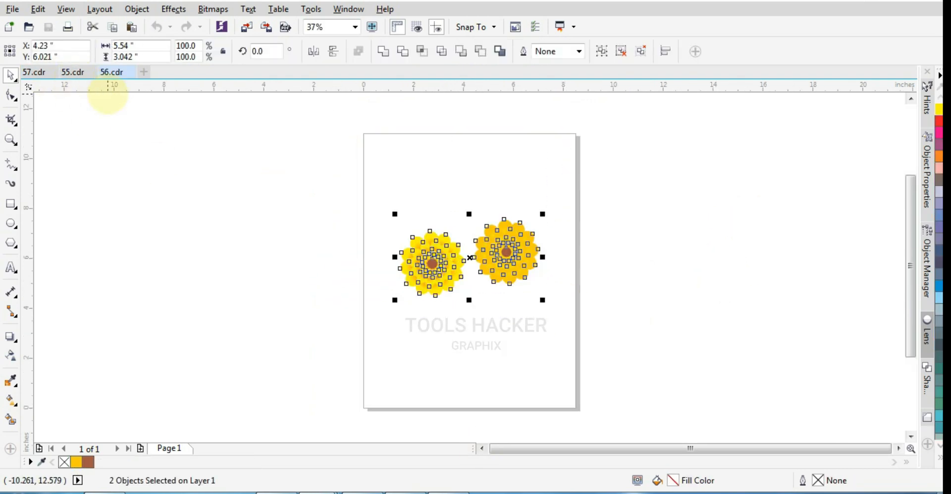
left_click(34, 72)
key("ctrl+v")
left_click_drag(517, 236, 335, 214)
left_click(374, 266)
scroll(383, 203, "up", 1)
Scale both the orange and the yellow marigold down to about 0.717 inches wide
left_click(424, 219)
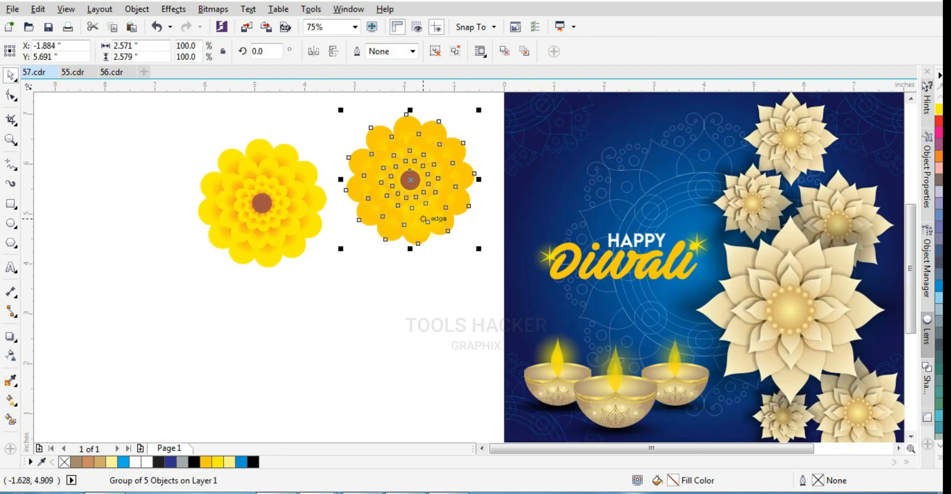
left_click_drag(425, 240, 429, 242)
left_click(270, 190)
key("ctrl+r")
left_click(244, 188)
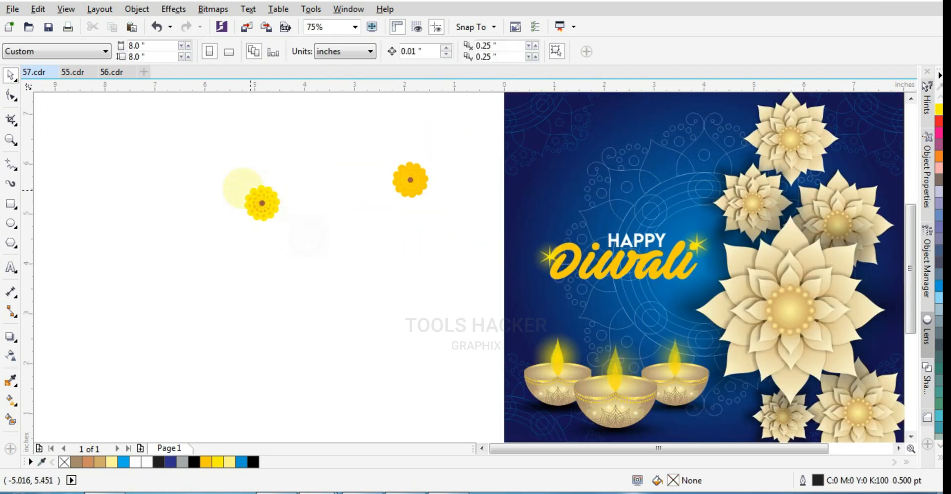
Move the yellow marigold onto the upper part of the page and scale it to about 0.54 inches wide
left_click_drag(416, 185, 669, 157)
left_click(442, 199)
scroll(553, 245, "down", 1)
left_click_drag(610, 196, 463, 190)
left_click_drag(412, 229, 610, 178)
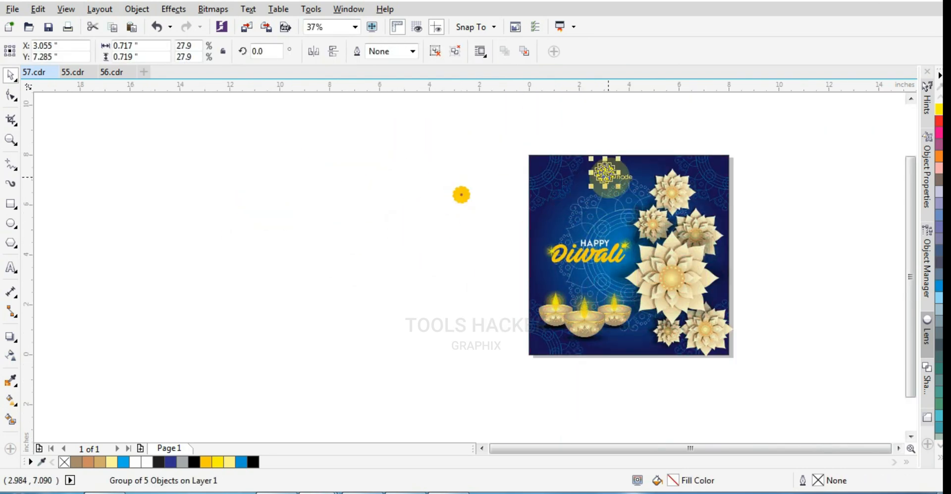
scroll(611, 179, "up", 4)
left_click_drag(726, 363, 690, 357)
scroll(488, 245, "down", 2)
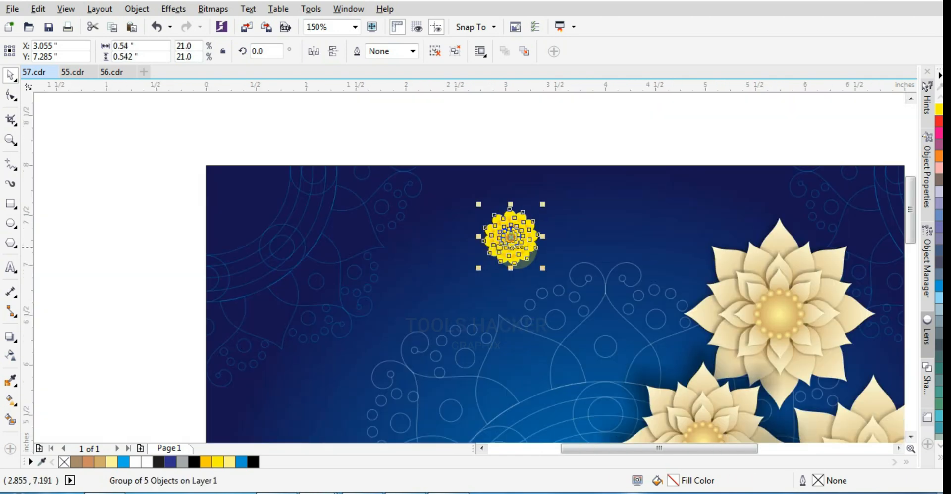
Centre the yellow marigold horizontally on the page and move it up to the page's upper edge
left_click(594, 232, "shift")
key("c")
left_click(581, 150)
left_click(609, 242)
scroll(609, 242, "up", 1)
left_click_drag(612, 242, 613, 170)
scroll(601, 238, "down", 2)
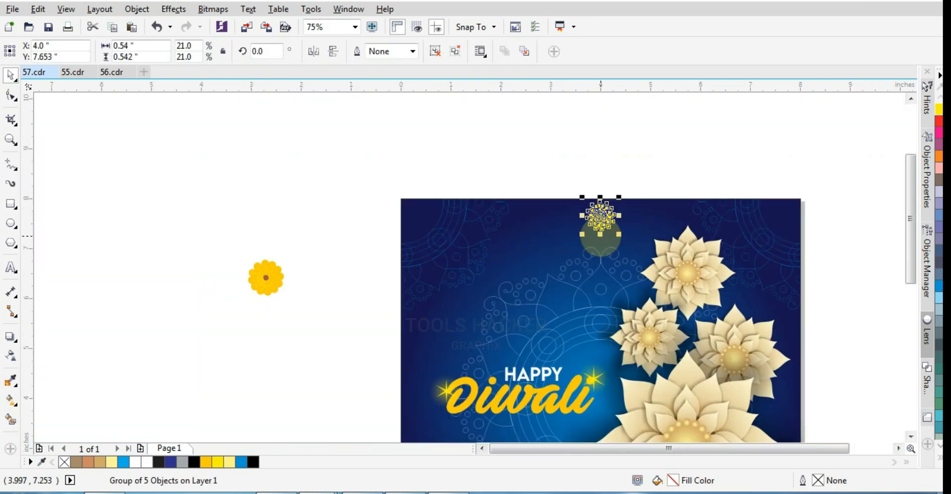
Scale the yellow marigold to about 0.391 inches and place six copies in a sagging curve to its left
left_click(594, 160)
scroll(597, 219, "up", 2)
left_click(598, 220)
left_click_drag(672, 268, 273, 244)
scroll(616, 146, "down", 2)
scroll(615, 148, "up", 2)
right_click(586, 249)
right_click(510, 269)
right_click(422, 272)
right_click(344, 270)
right_click(273, 244)
left_click_drag(272, 244, 200, 204)
right_click(201, 204)
Move the end marigold to the page's upper-left corner and extend the garland inward with copies along a deeper curve
scroll(226, 205, "down", 2)
scroll(208, 204, "up", 1)
scroll(221, 202, "down", 1)
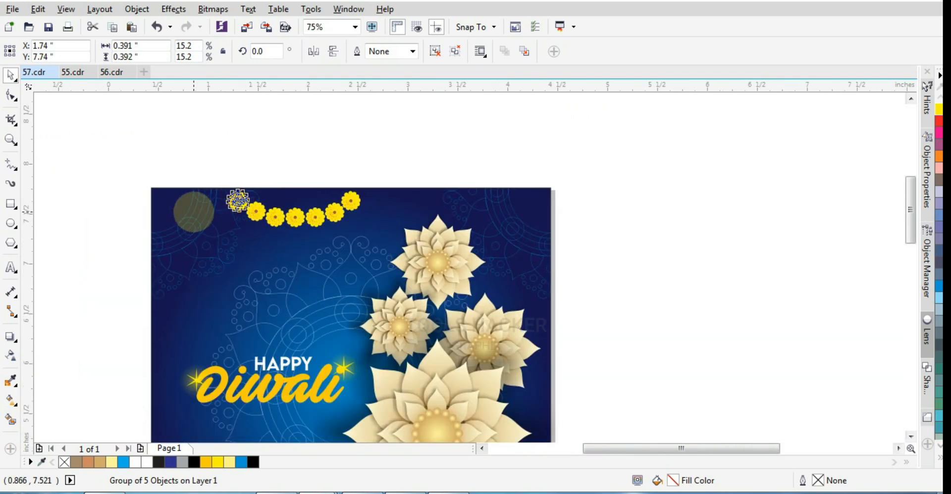
scroll(201, 212, "up", 1)
left_click_drag(280, 194, 147, 191)
left_click_drag(277, 196, 189, 208)
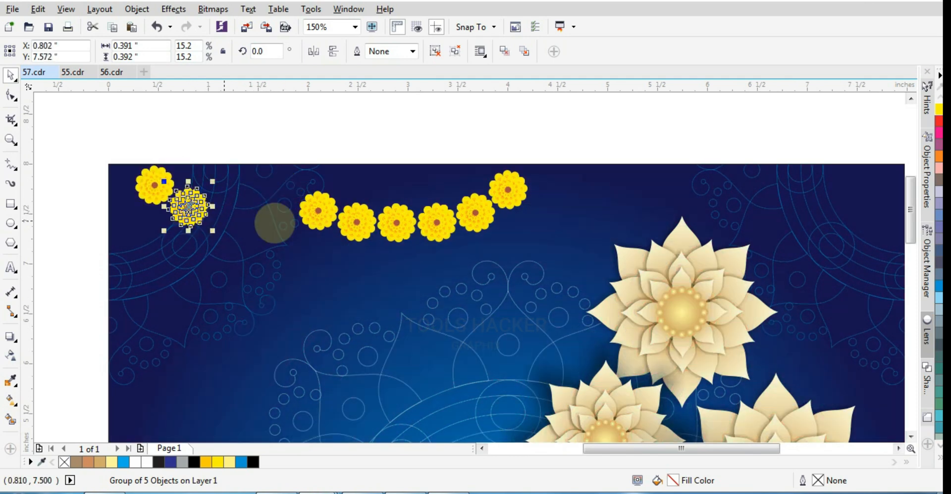
left_click_drag(311, 215, 256, 247)
left_click_drag(389, 229, 323, 269)
scroll(390, 252, "up", 1)
left_click_drag(240, 272, 240, 273)
right_click(240, 273)
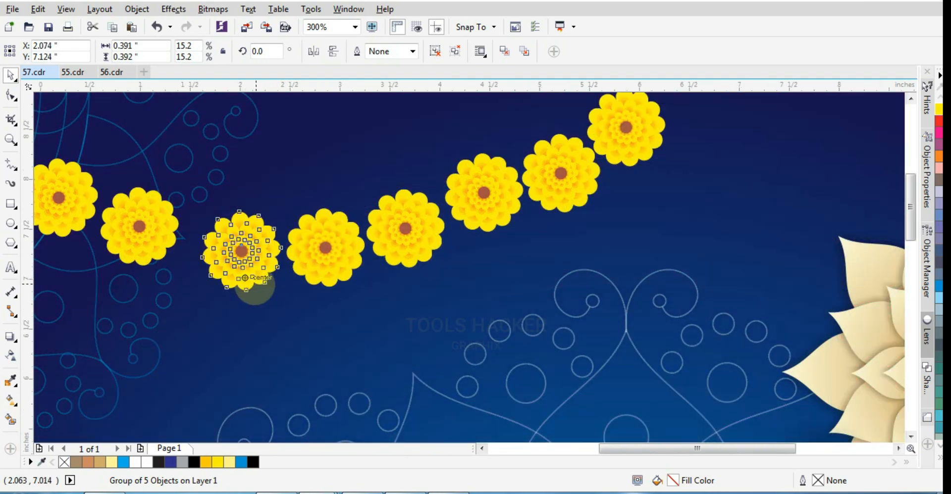
Reposition individual marigolds in the garland's sagging section to even out their spacing and smooth the curve
scroll(267, 281, "down", 1)
scroll(384, 240, "up", 2)
left_click_drag(377, 241, 384, 253)
left_click_drag(210, 291, 283, 313)
scroll(367, 255, "down", 1)
scroll(223, 294, "up", 2)
scroll(565, 223, "down", 2)
scroll(398, 247, "up", 2)
left_click_drag(396, 257, 471, 267)
scroll(486, 301, "down", 1)
left_click_drag(254, 245, 340, 279)
Add one more marigold copy and adjust its neighbours to complete an eleven-flower garland from the corner to the page's centre
scroll(421, 330, "down", 2)
scroll(221, 229, "up", 1)
scroll(463, 367, "up", 1)
left_click_drag(433, 345, 531, 400)
left_click_drag(299, 266, 297, 261)
scroll(283, 259, "down", 1)
Duplicate the corner marigold repeatedly straight down to form a vertical strand of seven flowers along the page's left edge
scroll(210, 219, "up", 1)
left_click_drag(210, 219, 179, 215)
left_click_drag(318, 282, 430, 362)
right_click(430, 362)
scroll(496, 210, "down", 3)
left_click(416, 136)
scroll(471, 237, "up", 1)
left_click(463, 183)
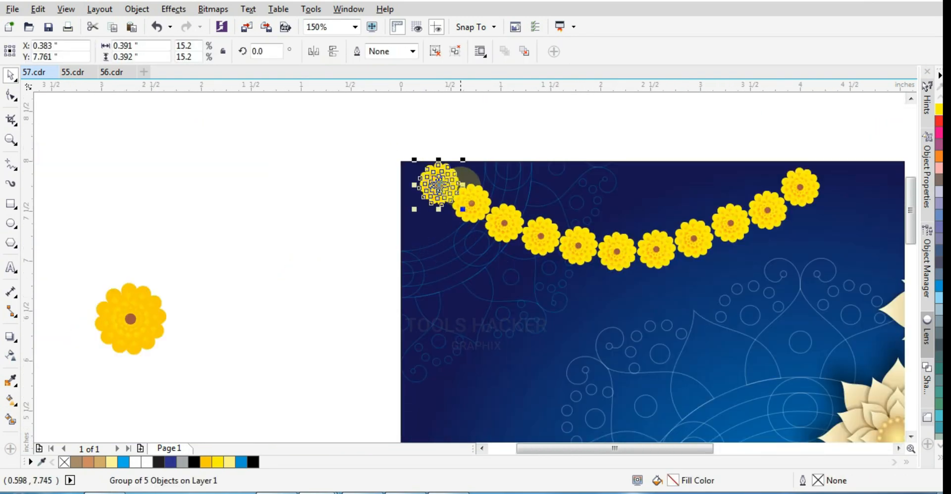
key("ctrl+r")
left_click(483, 232)
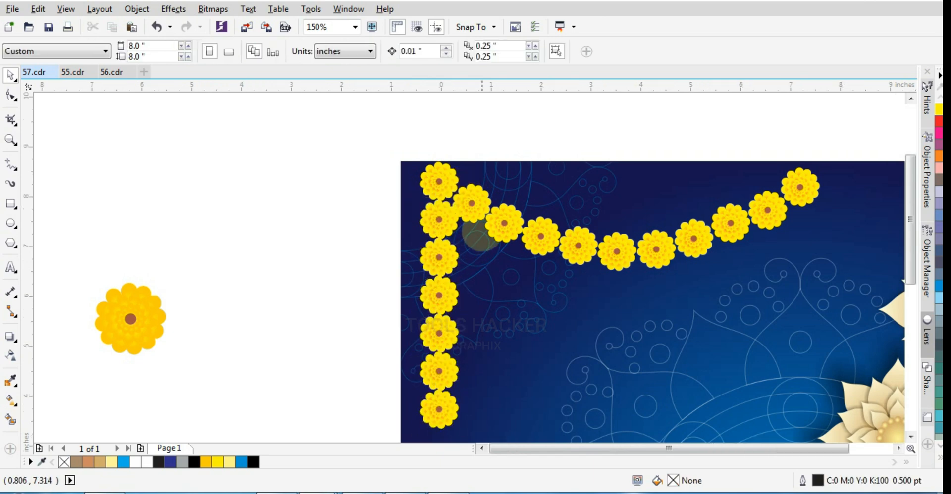
Group the seventeen marigolds of the garland and left strand and mirror a copy horizontally toward the page's right half
scroll(483, 232, "down", 1)
scroll(473, 330, "up", 1)
scroll(456, 335, "down", 1)
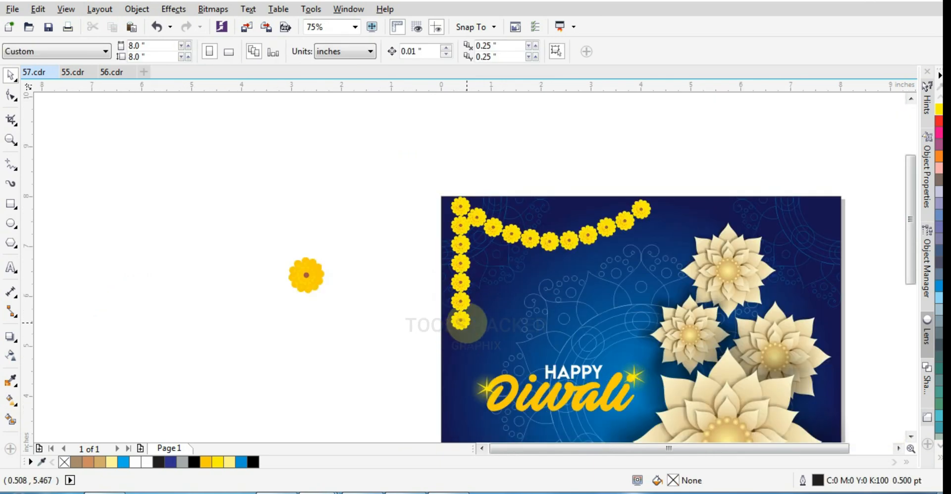
left_click(465, 322)
left_click(456, 328)
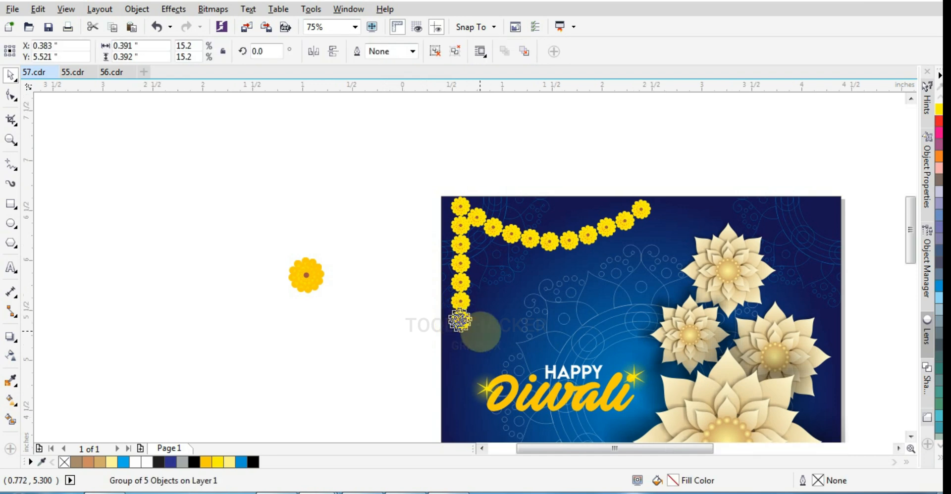
scroll(470, 326, "up", 1)
scroll(449, 360, "down", 1)
left_click_drag(477, 380, 406, 197)
left_click_drag(642, 358, 427, 205)
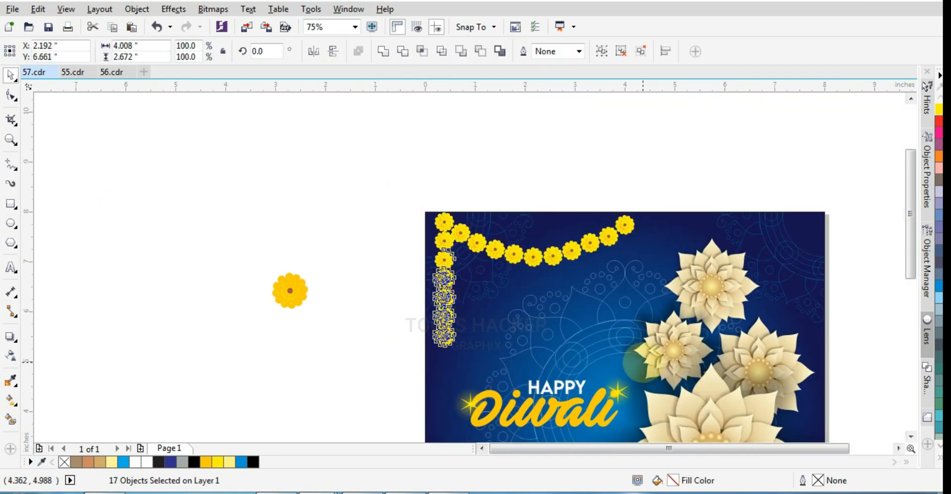
key("ctrl+g")
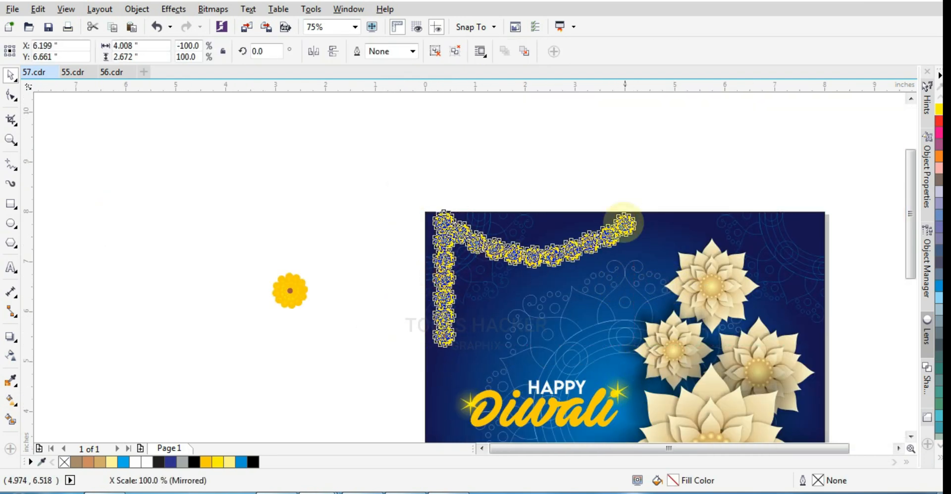
Nudge the mirrored garland inward until its end flower lines up with the original garland's flower at the page's centre
scroll(623, 215, "up", 2)
key("Left")
key("Left")
key("Left")
key("Left")
key("Left")
key("Left")
key("Left")
key("Left")
key("Left")
key("Left")
key("Left")
key("Left")
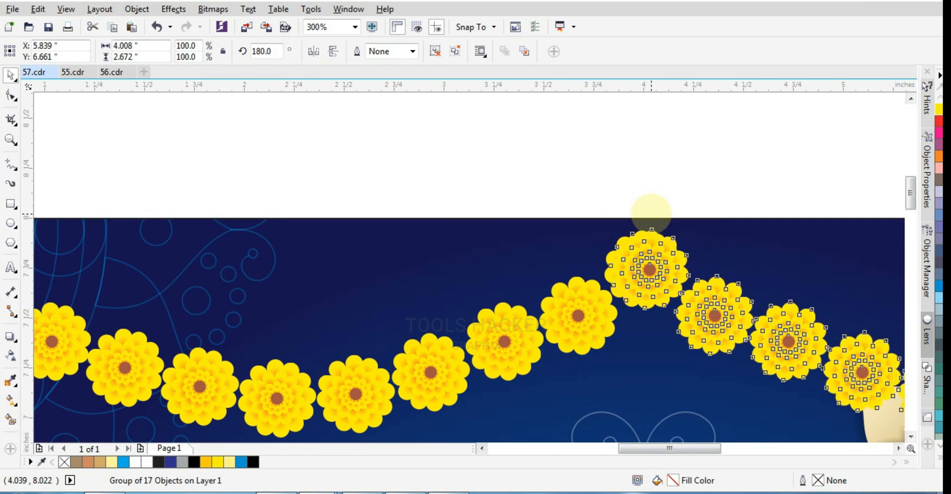
key("Left")
key("Left")
key("Left")
key("Left")
key("ctrl+Right")
left_click(637, 241, "ctrl")
left_click(611, 246)
scroll(610, 246, "down", 1)
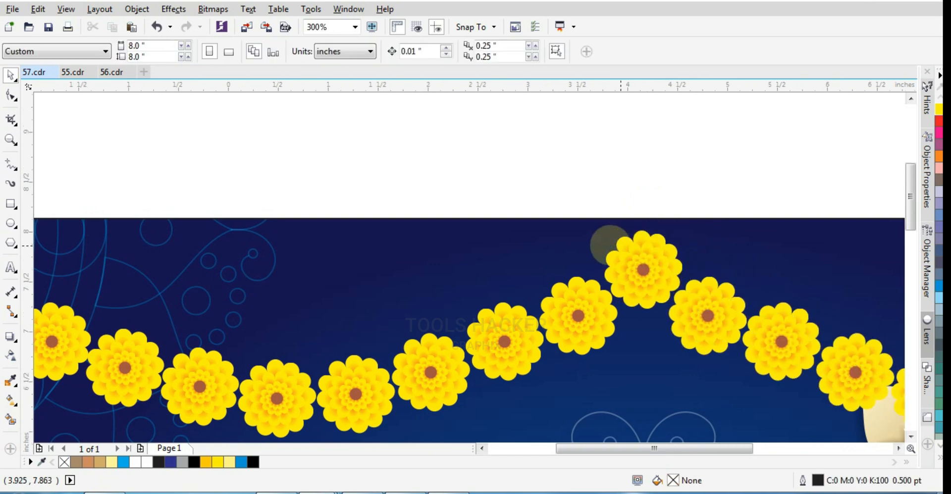
scroll(610, 245, "down", 2)
scroll(630, 210, "up", 1)
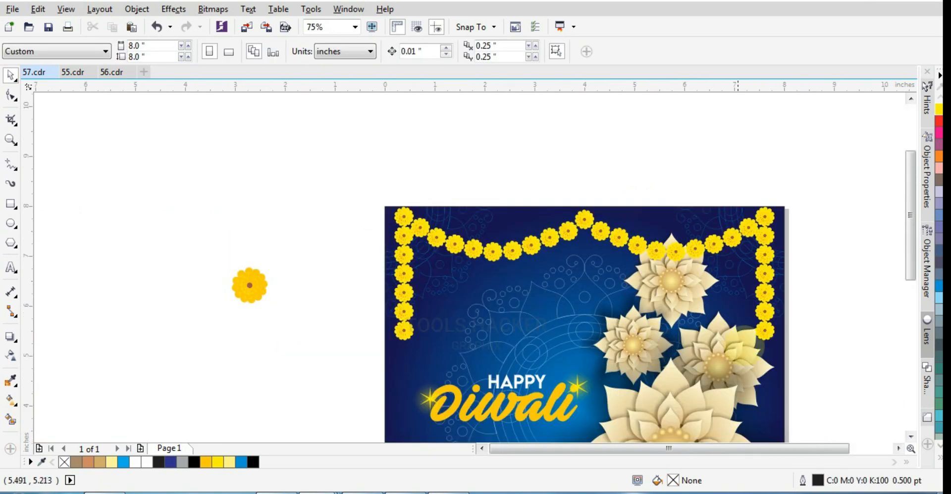
Shrink the uppermost golden flower and reposition it below the right half of the garland
left_click_drag(910, 273, 909, 293)
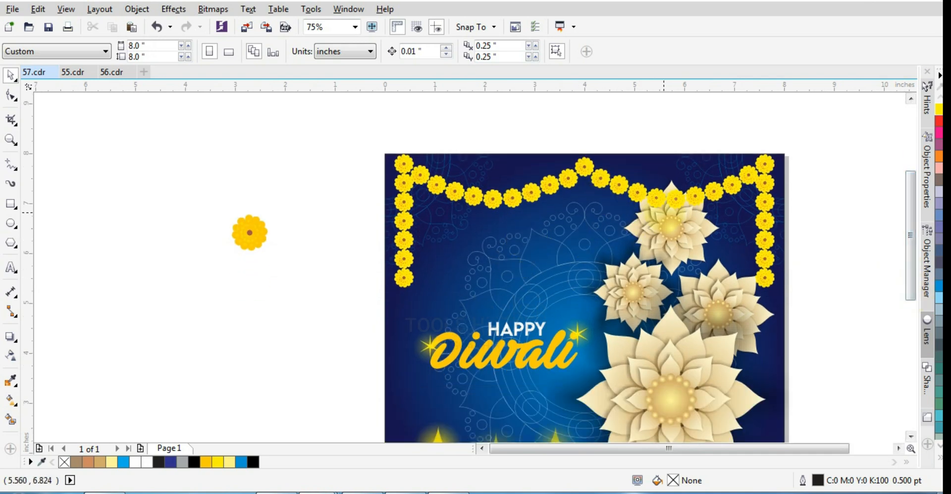
left_click(678, 218)
scroll(656, 207, "up", 1)
left_click_drag(582, 141, 663, 222)
left_click_drag(720, 287, 698, 277)
scroll(584, 274, "down", 2)
left_click(777, 292)
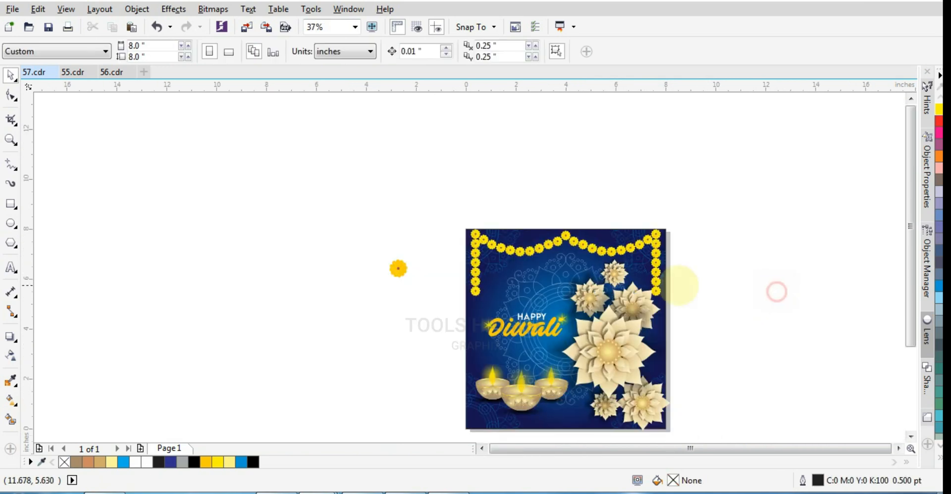
Select the left and right garland halves and group them together
scroll(573, 279, "up", 2)
left_click(552, 112)
left_click(617, 152)
scroll(551, 170, "down", 1)
left_click(516, 162)
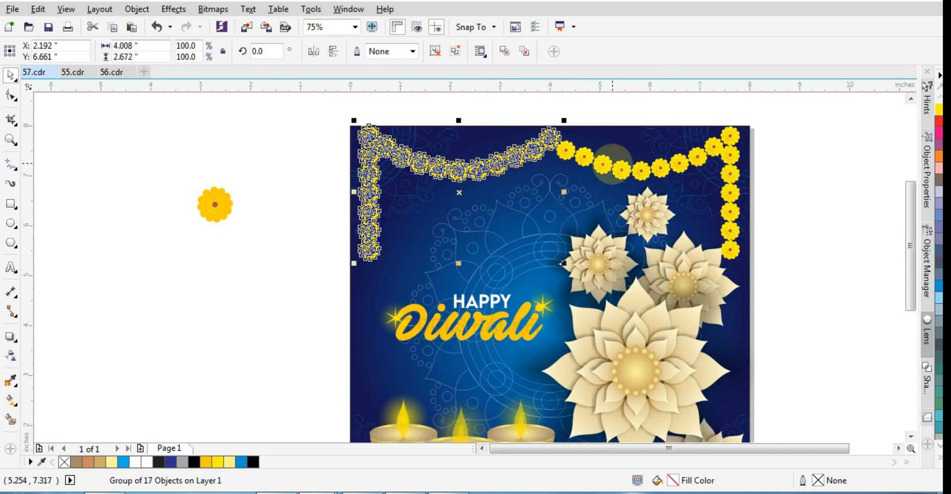
left_click(612, 165, "shift")
left_click(296, 322)
Draw a narrow rectangle beside the page and reshape its nodes into a curved half-leaf about 0.24 by 1.29 in
scroll(296, 322, "up", 1)
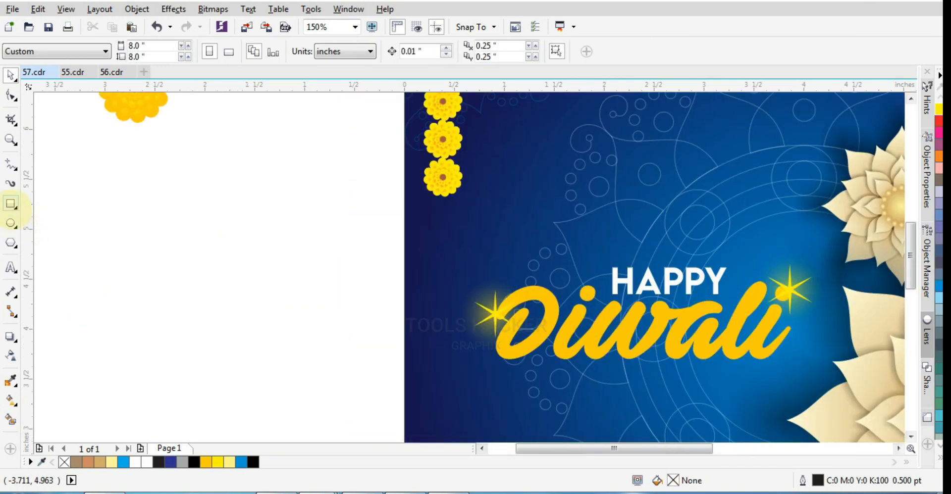
left_click(11, 204)
left_click_drag(241, 227, 269, 335)
key("Delete")
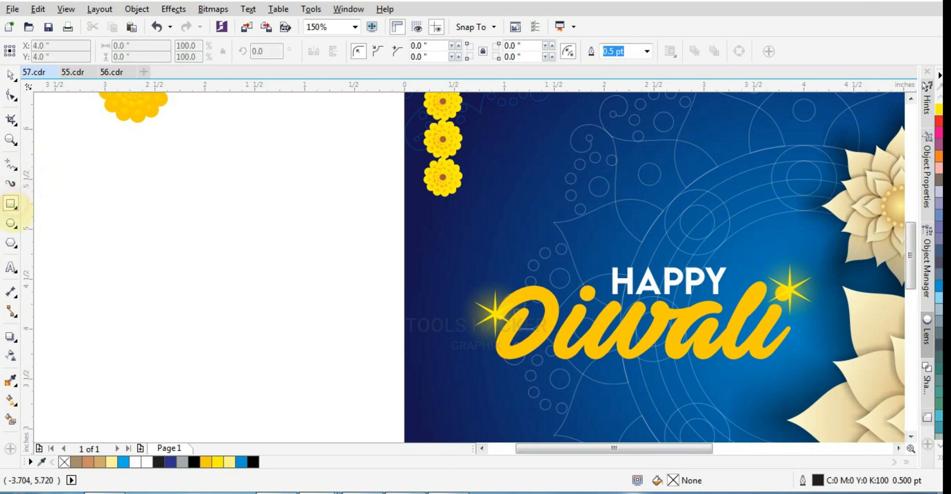
left_click_drag(270, 200, 245, 329)
double_click(244, 200)
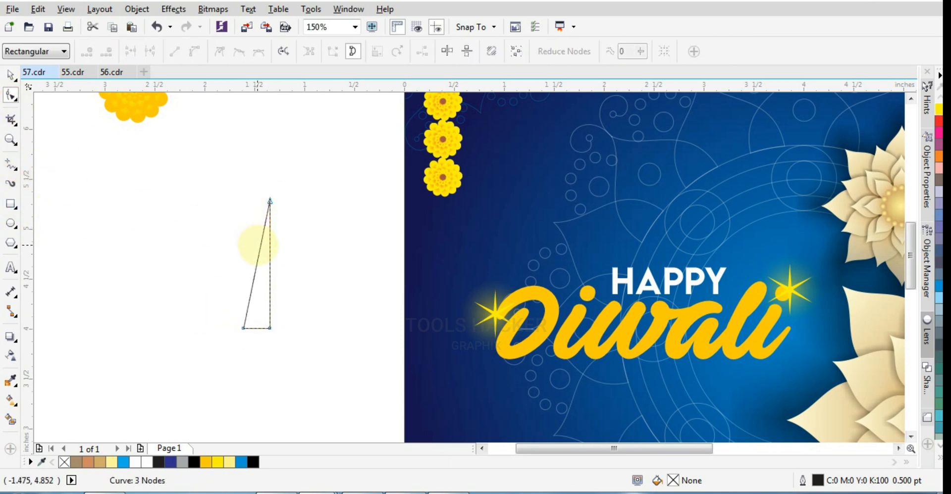
left_click(259, 246)
left_click(194, 51)
double_click(244, 329)
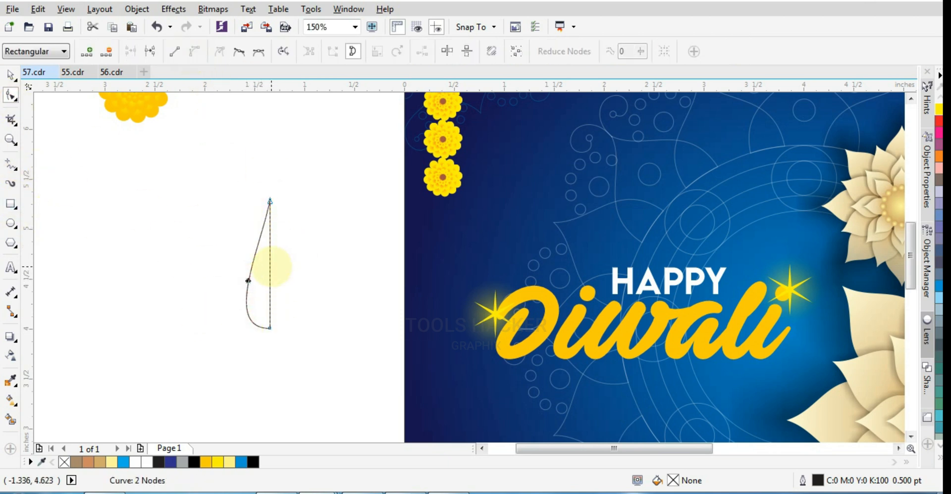
Mirror a copy of the half-leaf to complete the leaf and turn the whole leaf upside down
key("space")
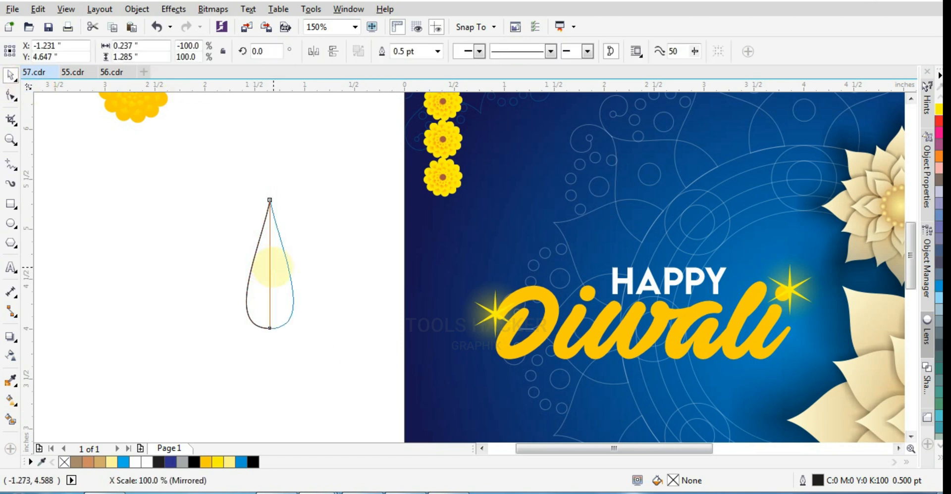
left_click(258, 276, "shift")
left_click(274, 251)
left_click_drag(297, 195, 245, 327)
Fill both leaf halves with green, C:100 M:0 Y:100 K:0
left_click(285, 251)
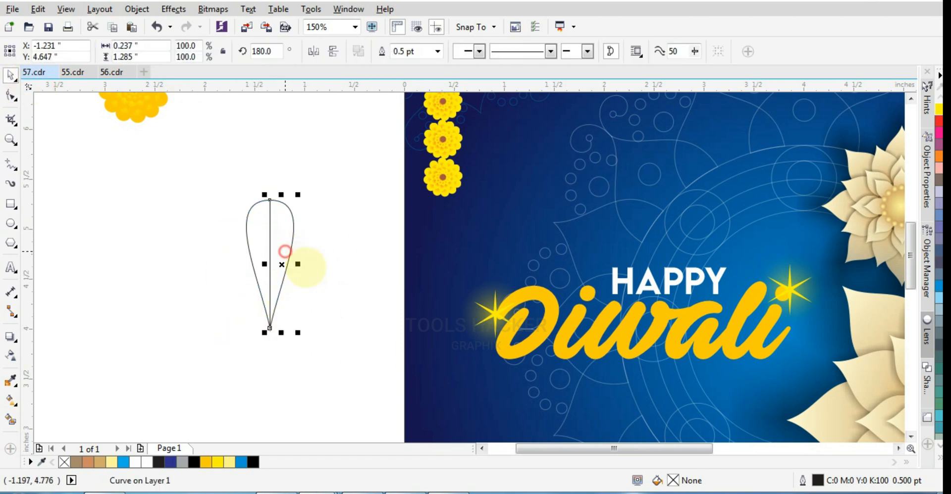
left_click(938, 459)
left_click(906, 307)
left_click(276, 254)
left_click(264, 251)
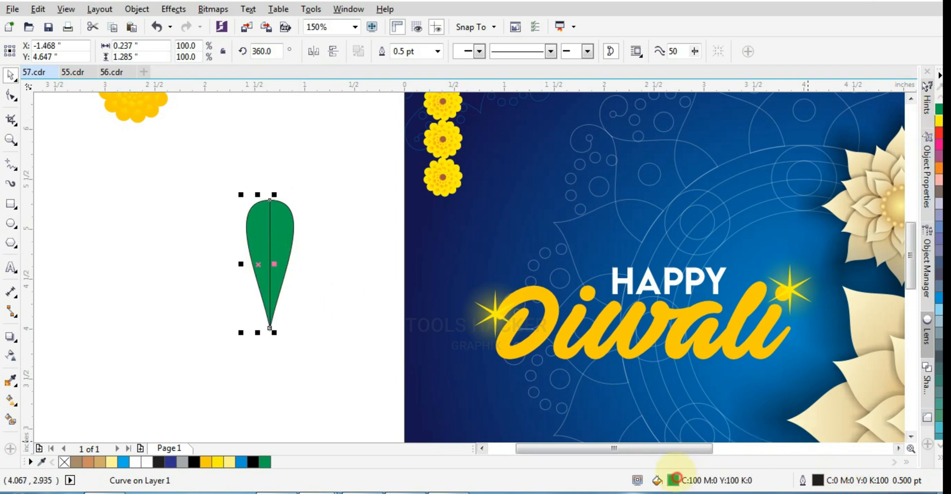
Darken the fill of the leaf's left half to a deep green and the right half to a slightly lighter shade
double_click(675, 479)
left_click_drag(608, 219, 663, 223)
type("50")
key("Return")
left_click(287, 265)
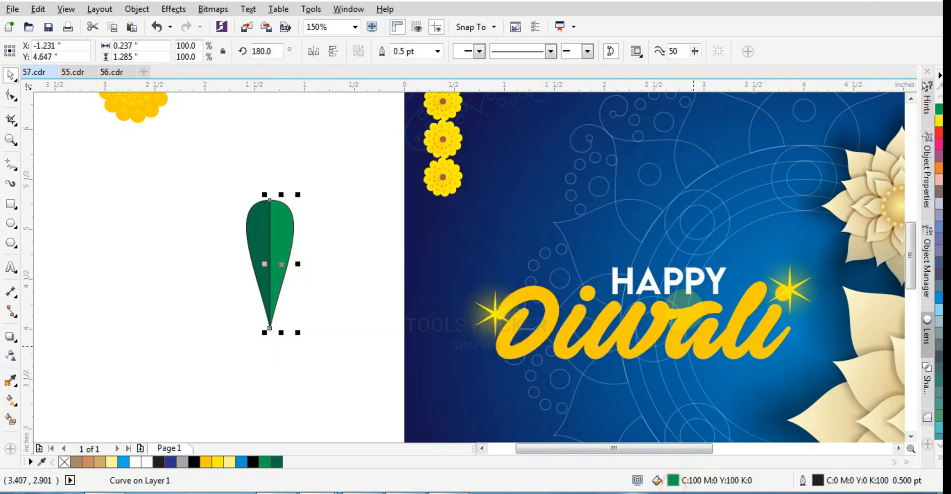
double_click(673, 480)
type("50")
key("Return")
Group the two leaf halves without outlines and fan out rotated copies of the leaf to either side
left_click_drag(333, 149, 219, 340)
key("ctrl+g")
left_click_drag(283, 248, 272, 251)
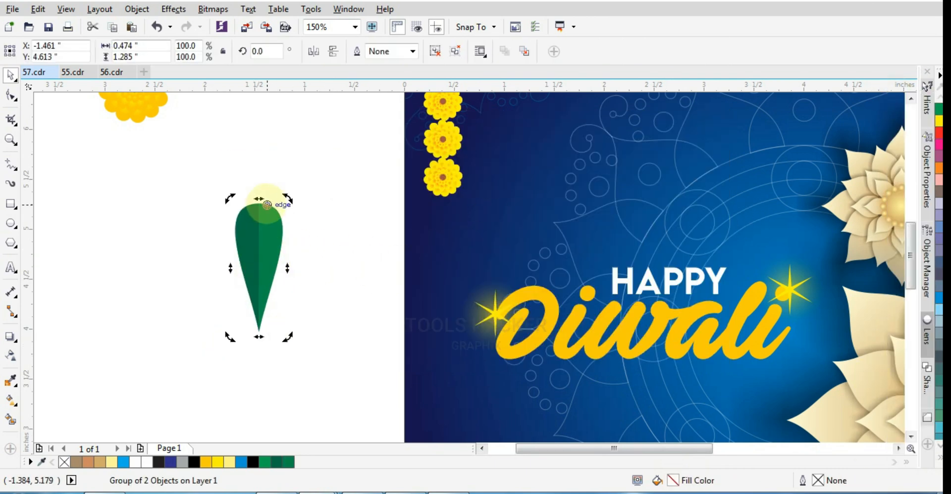
left_click_drag(288, 336, 178, 313)
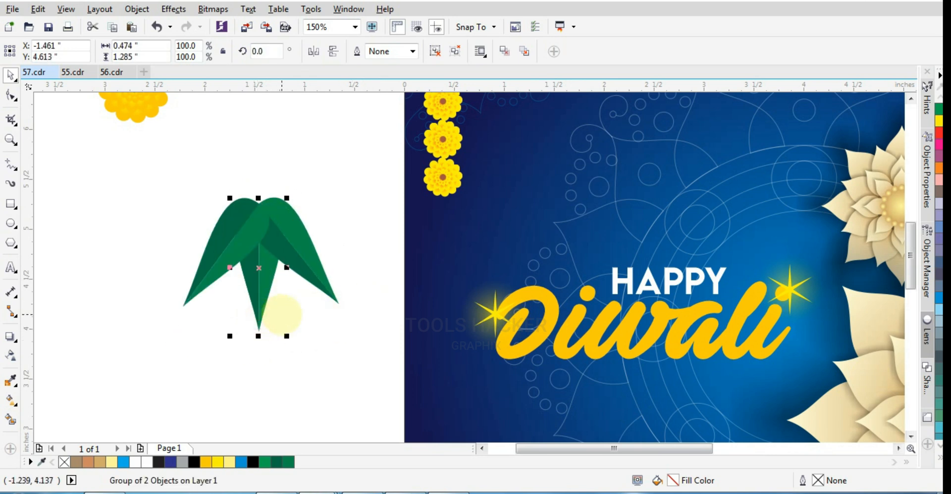
left_click(363, 359)
Nudge the two side leaves outward and the centre leaf down to spread the three-leaf cluster
left_click(224, 267)
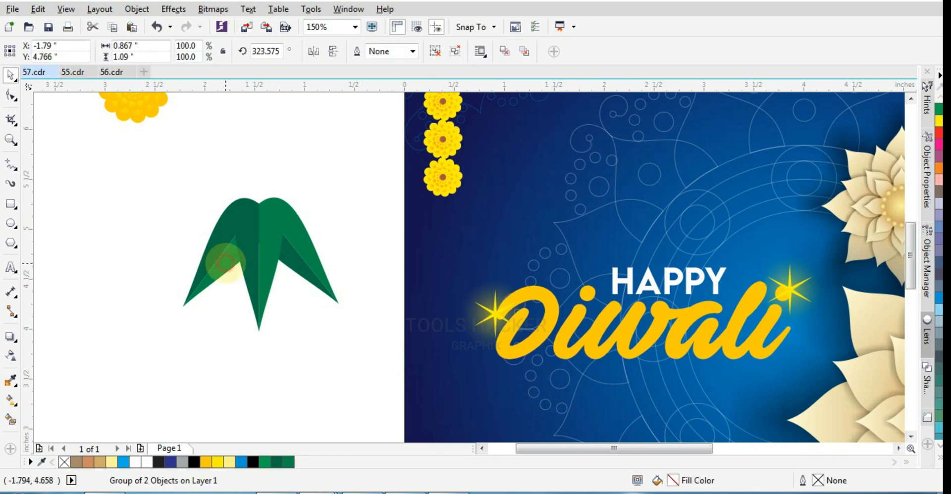
key("Left")
key("Left")
key("Left")
key("Left")
key("Left")
key("Left")
key("Left")
key("Left")
key("Left")
left_click(320, 270)
key("Right")
key("Right")
key("Right")
key("Right")
key("Right")
key("Right")
key("Right")
key("Right")
left_click(348, 323)
left_click(262, 239)
key("Down")
key("Down")
key("Down")
key("Down")
key("Down")
key("Down")
key("Down")
key("Down")
key("Down")
key("Down")
key("Down")
key("Down")
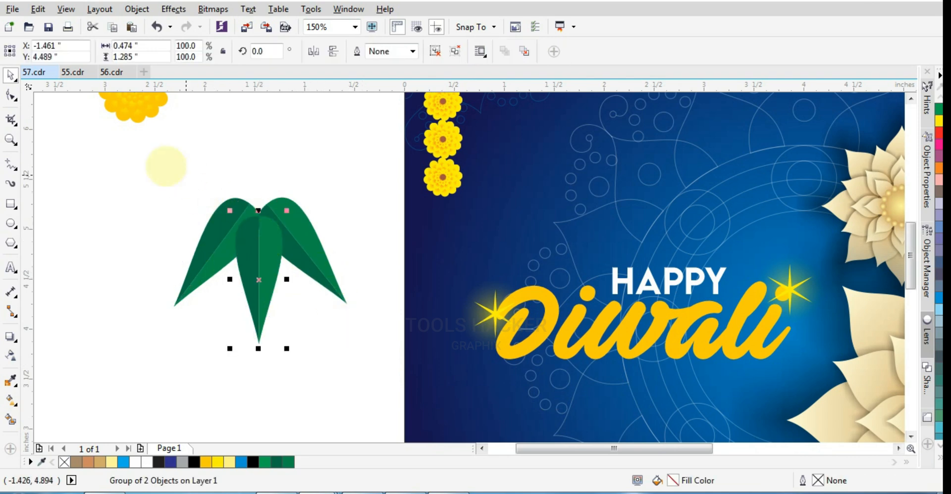
Group the three leaves, scale them to about 50% and move them to the lower end of the left marigold strand
left_click_drag(166, 166, 325, 343)
key("ctrl+g")
left_click_drag(265, 261, 450, 209)
left_click_drag(509, 272, 493, 265)
scroll(457, 204, "up", 1)
Fit the leaf cluster at about 0.73 in wide under the left strand's last flower and bring the garland in front of it
mouse_move(443, 216)
left_mouse_down()
mouse_move(443, 190)
mouse_move(443, 202)
left_mouse_up()
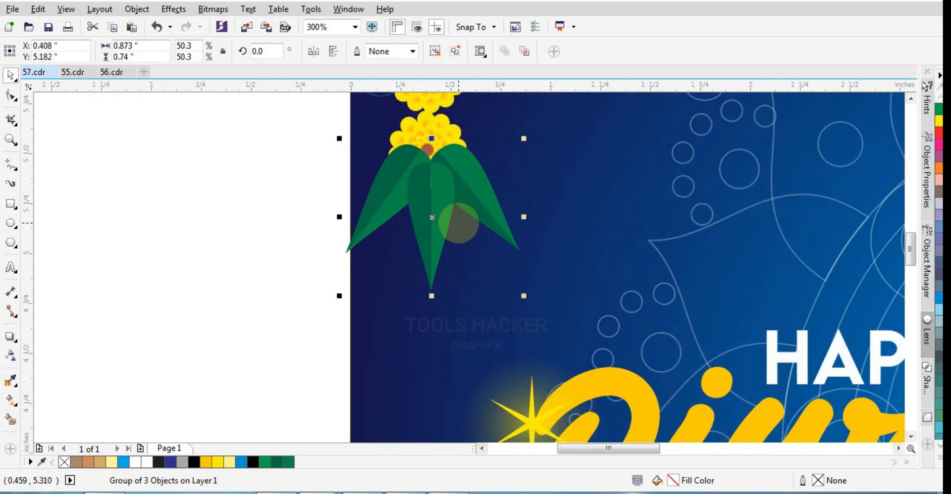
left_click_drag(522, 295, 507, 284)
left_click_drag(442, 197, 437, 175)
scroll(438, 201, "down", 1)
left_click(439, 164)
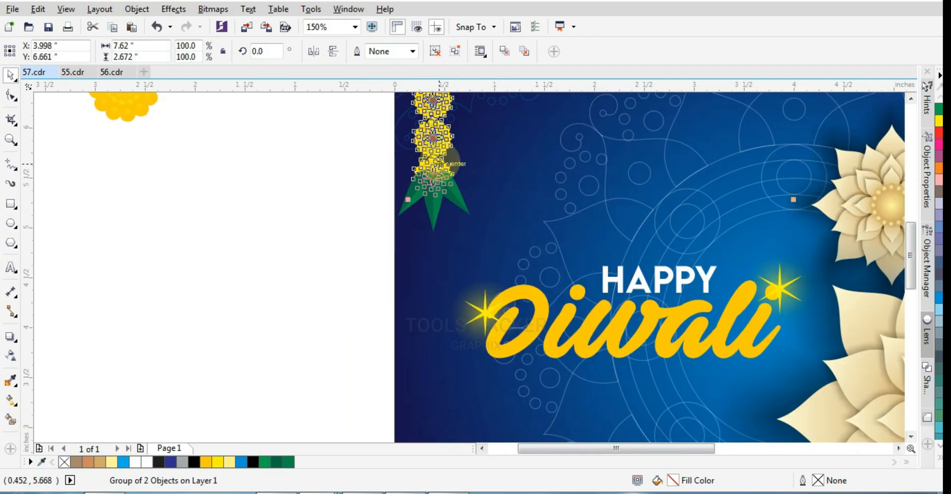
key("shift+Page_Up")
Copy the leaf cluster to the lower end of the right marigold strand and nudge it into line with the last flower
left_click(440, 212)
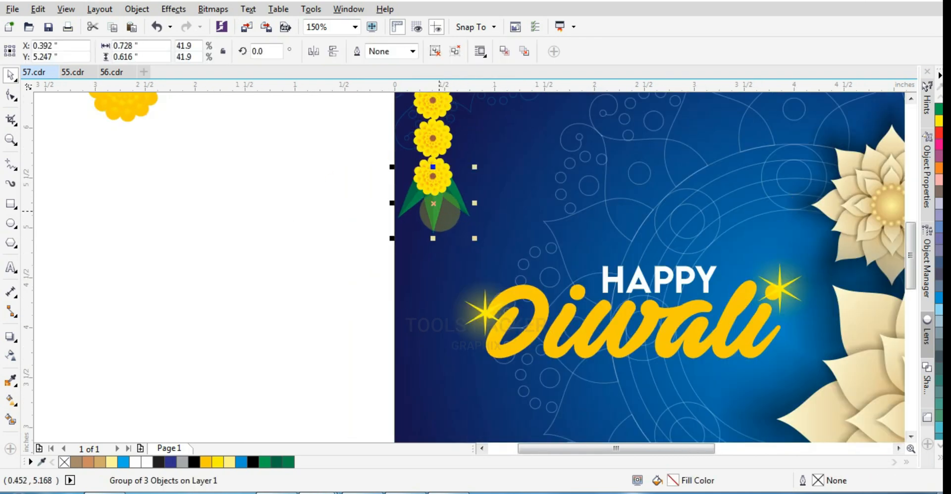
left_click_drag(440, 212, 828, 195)
scroll(467, 212, "down", 1)
scroll(829, 195, "up", 3)
key("Right")
key("Right")
key("Right")
key("Right")
scroll(830, 196, "down", 2)
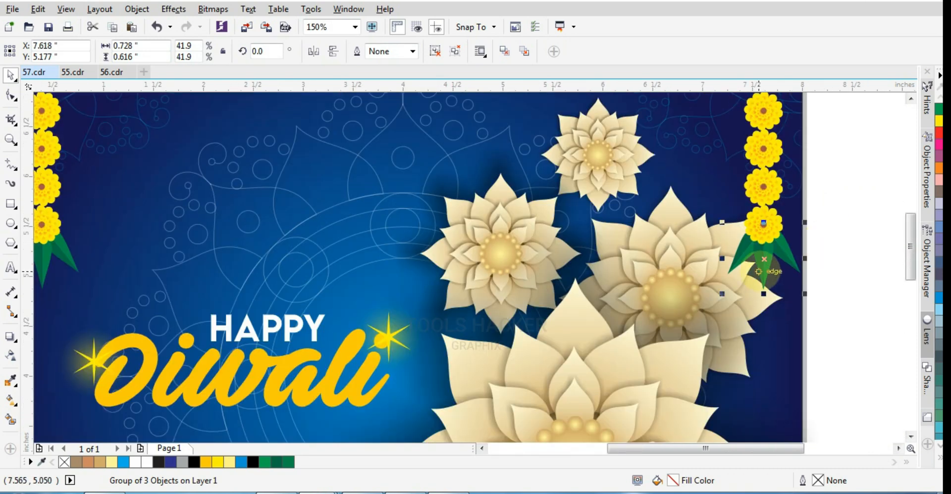
Place another copy of the leaf cluster below the garland's centre flower and enlarge it
left_click_drag(765, 271, 584, 129)
scroll(585, 129, "down", 2)
left_click_drag(584, 129, 442, 177)
scroll(442, 177, "up", 1)
left_click_drag(475, 244, 475, 244)
left_click_drag(450, 214, 437, 184)
Hang two copies of the centre marigold above the middle leaf cluster and enlarge the leaves to about 1.1 in wide
scroll(438, 185, "up", 1)
left_click(431, 143)
left_click(432, 144, "ctrl")
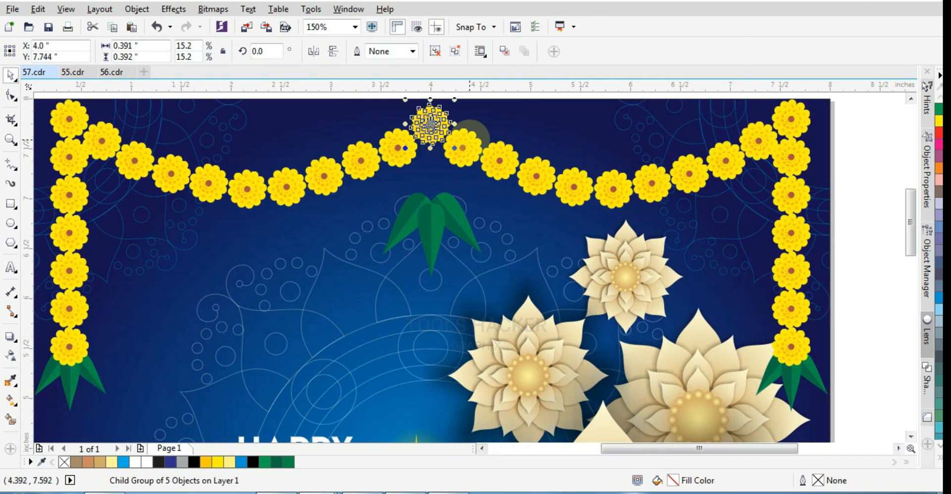
key("ctrl+v")
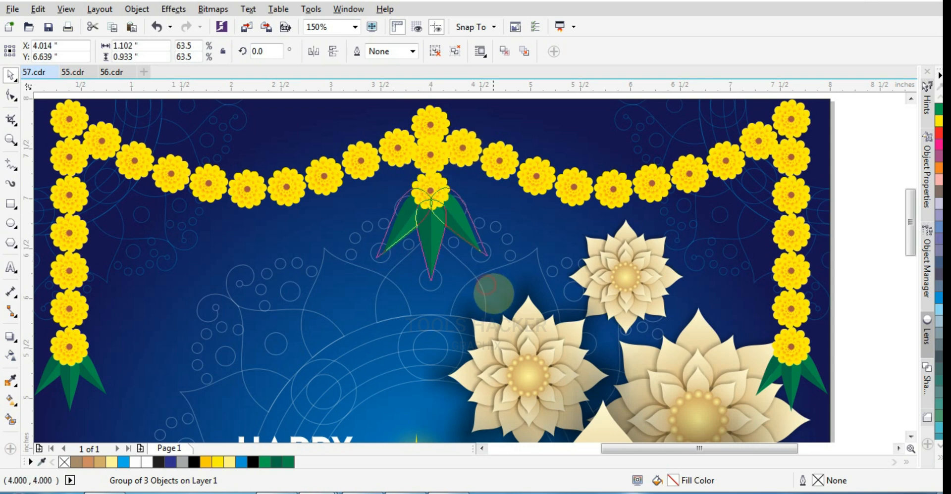
Delete the spare marigold lying beside the page
scroll(502, 293, "down", 2)
left_click(655, 210)
left_click_drag(624, 239, 425, 397)
left_click_drag(329, 244, 250, 334)
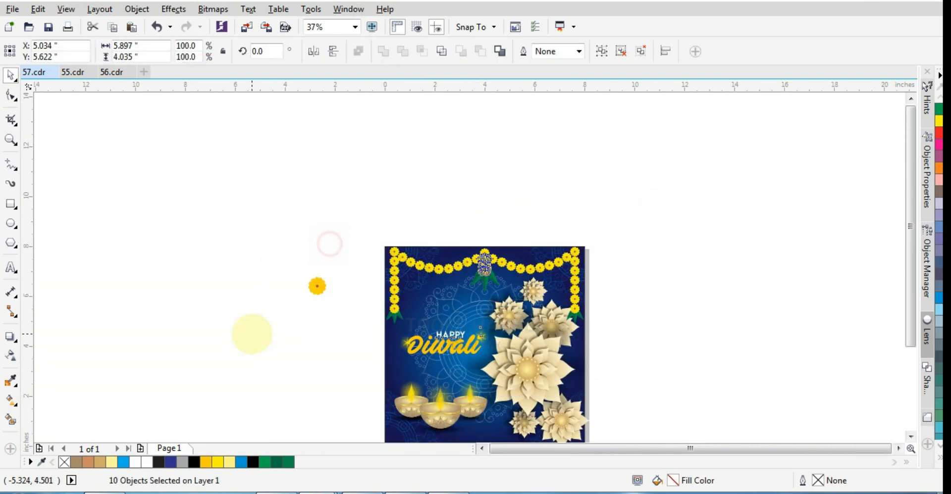
key("Delete")
Group all objects of the finished greeting and view the design at full size
left_click_drag(357, 221, 601, 414)
key("ctrl+g")
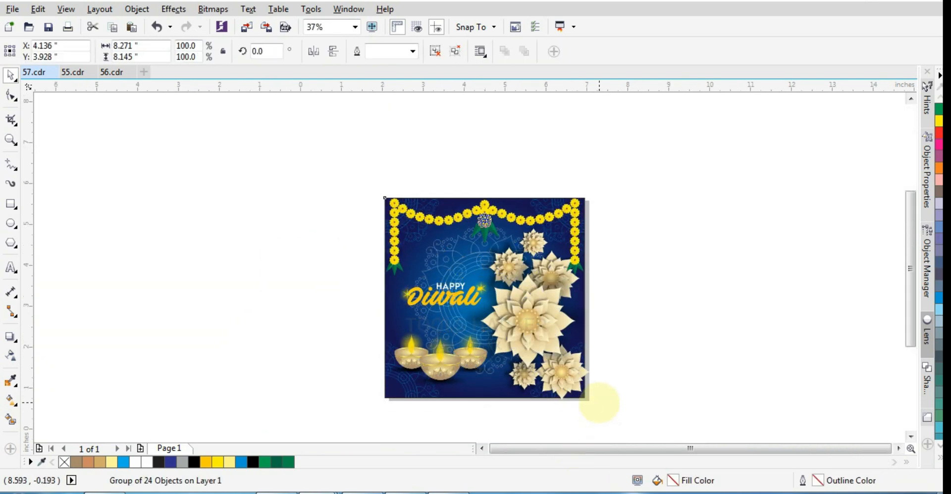
key("shift+F2")
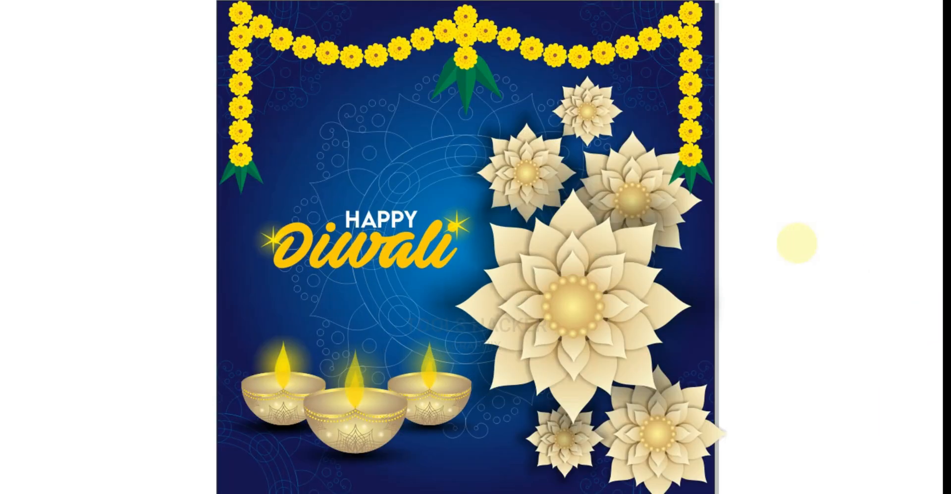